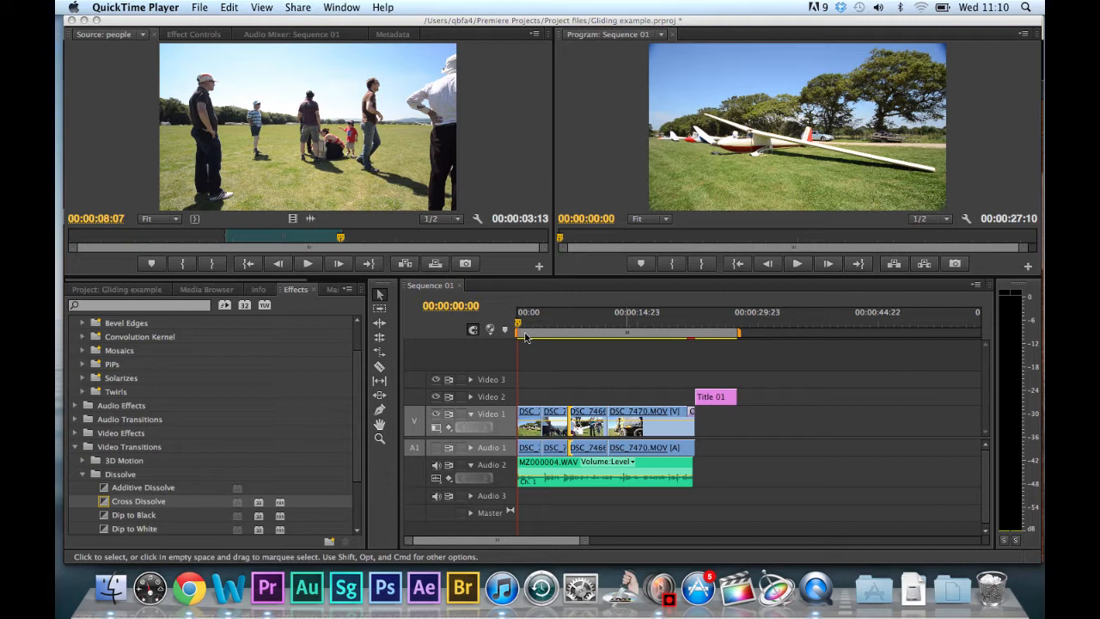
Select individual clips on Video 1 with the Selection tool, ending with DSC_7470.MOV.
click(517, 323)
click(514, 328)
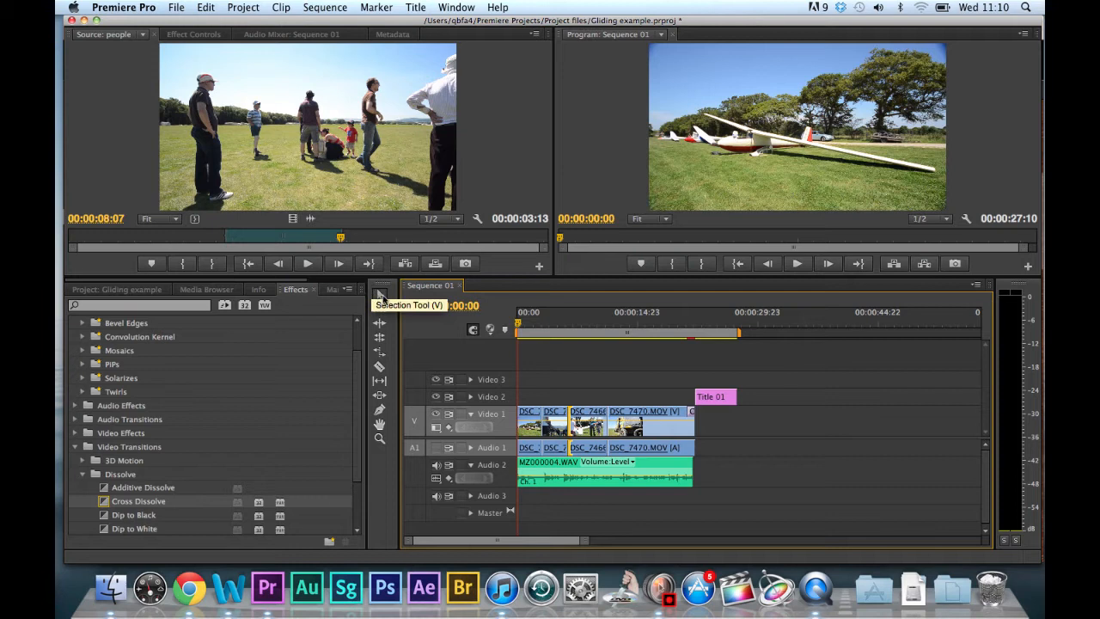
click(651, 420)
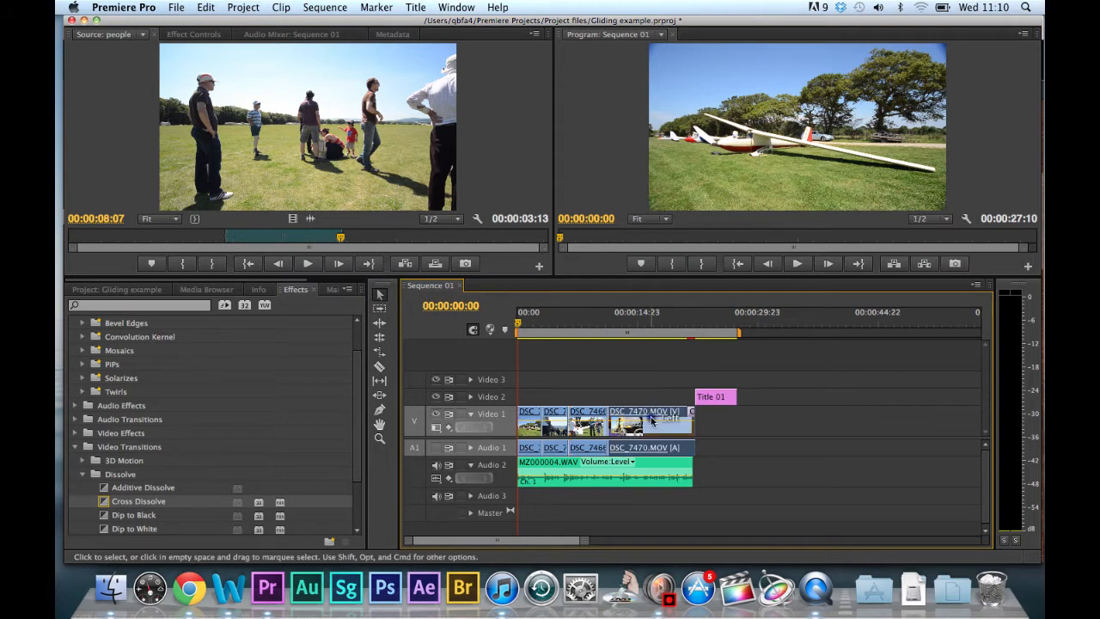
click(588, 419)
drag(636, 416, 638, 416)
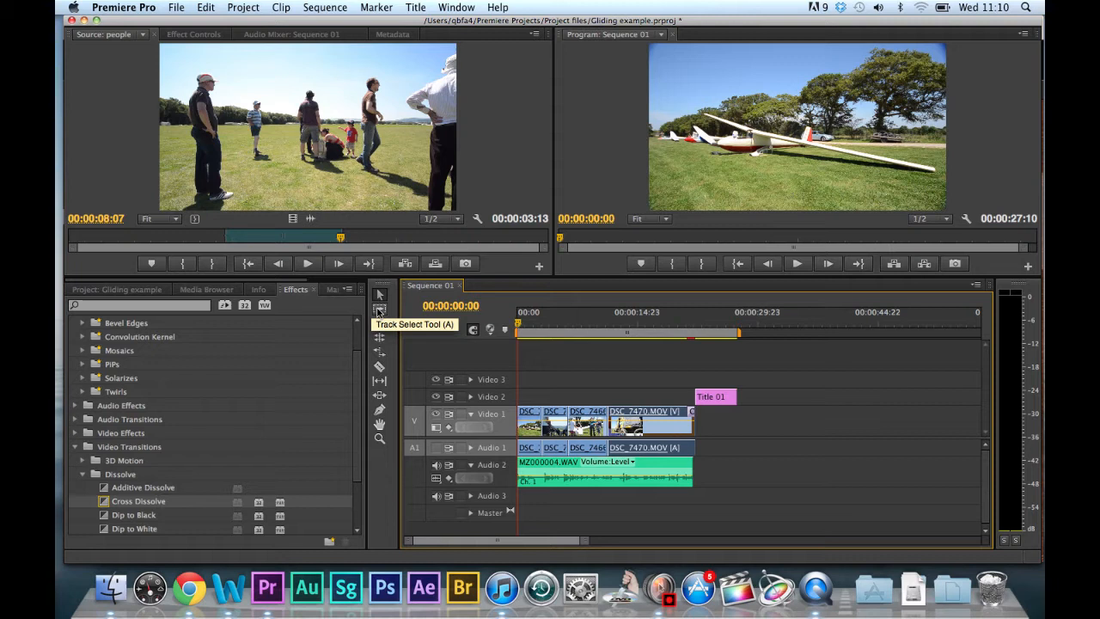
Select all clips on Video 1 with the Track Select tool, followed by the MZ000004.WAV clip on Audio 2.
click(379, 310)
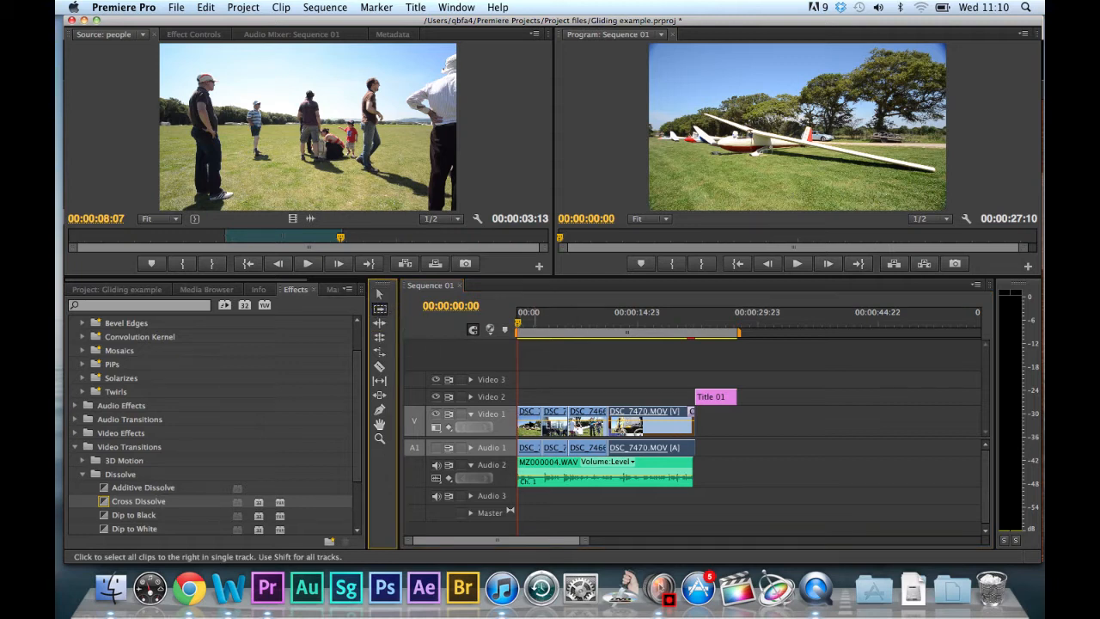
click(528, 421)
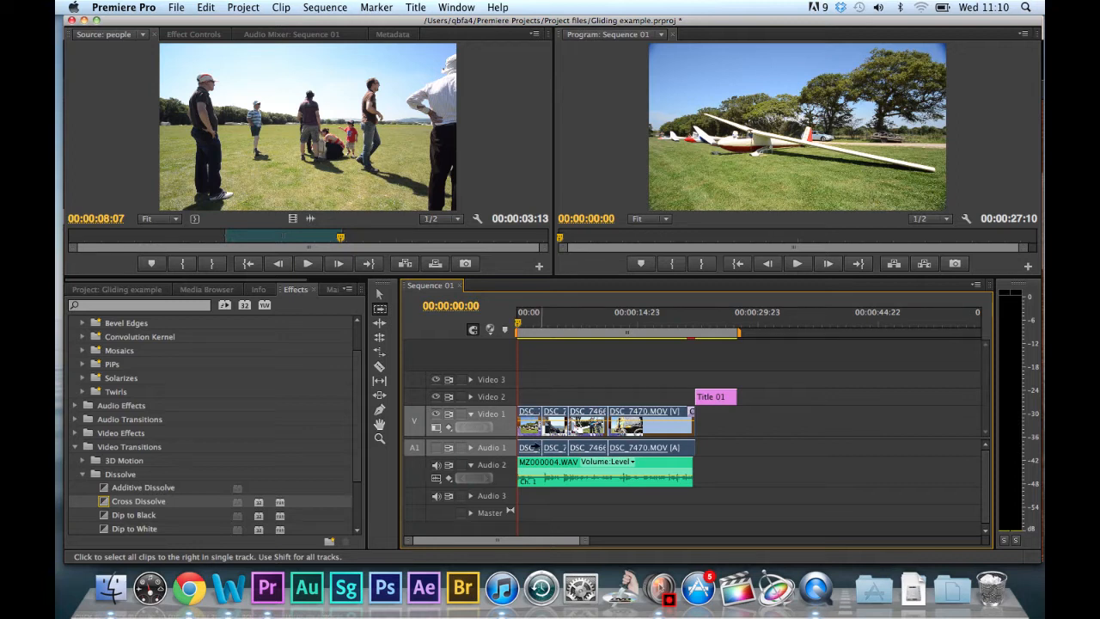
click(531, 470)
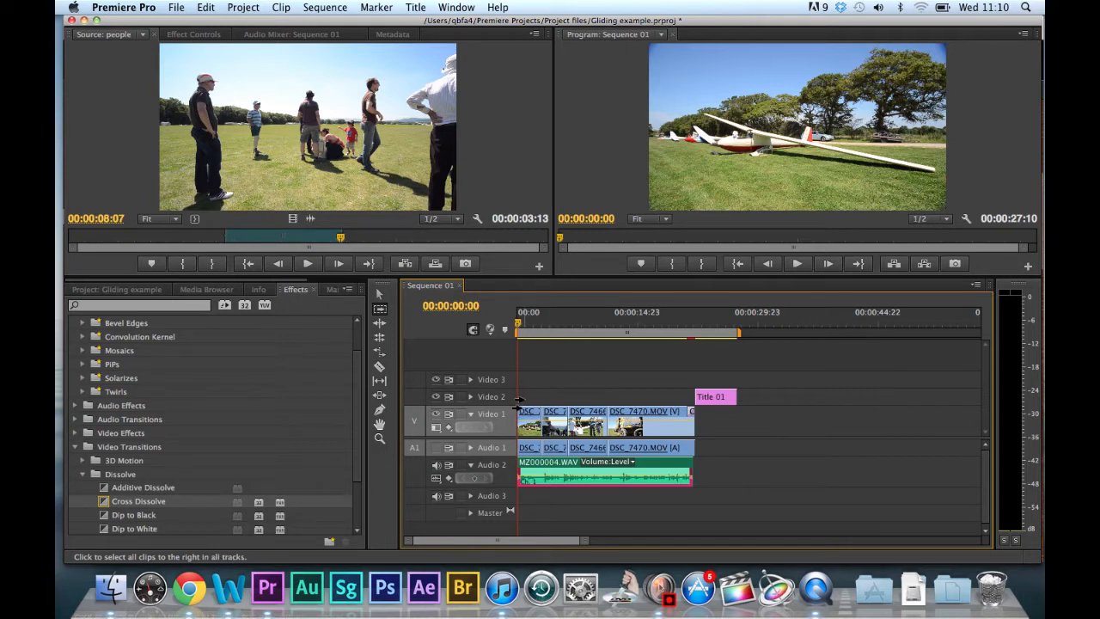
Select the clips on all tracks from the first clip onward with Track Select, then only those on Video 1 with their linked audio.
shift+click(543, 418)
shift+click(531, 417)
shift+click(531, 424)
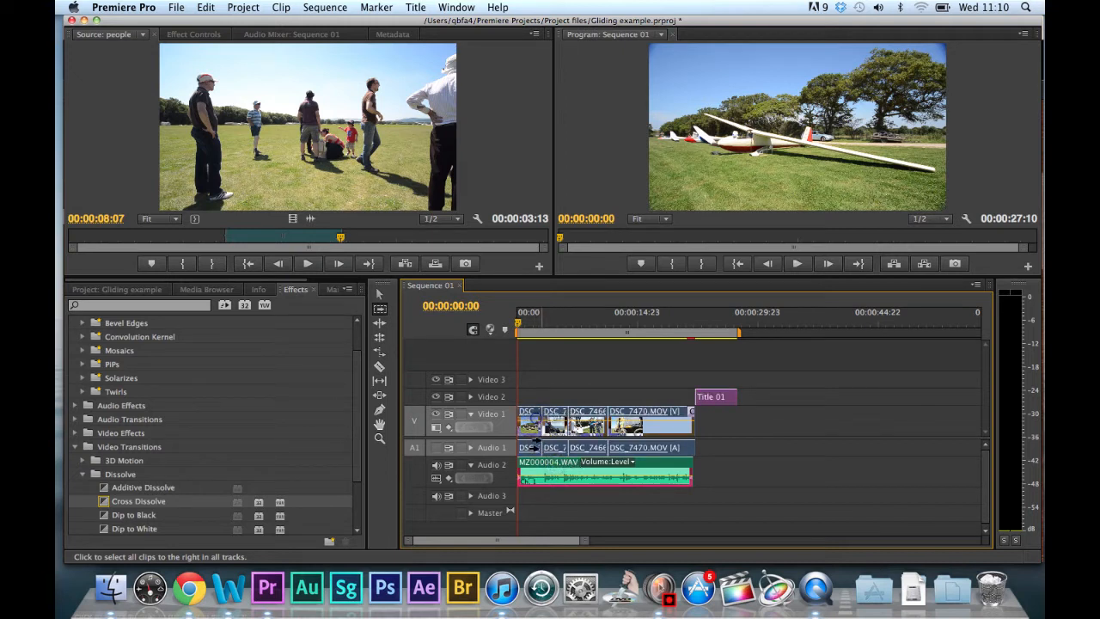
shift+click(582, 417)
shift+click(537, 421)
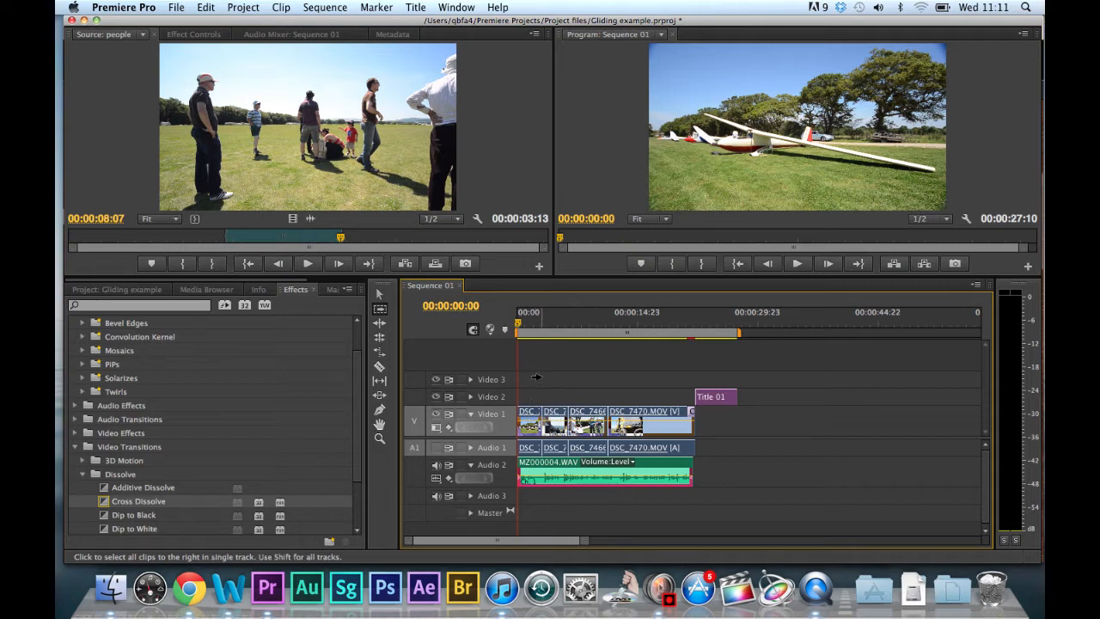
mouse_move(528, 419)
mouse_down()
mouse_move(552, 427)
mouse_move(528, 419)
mouse_up()
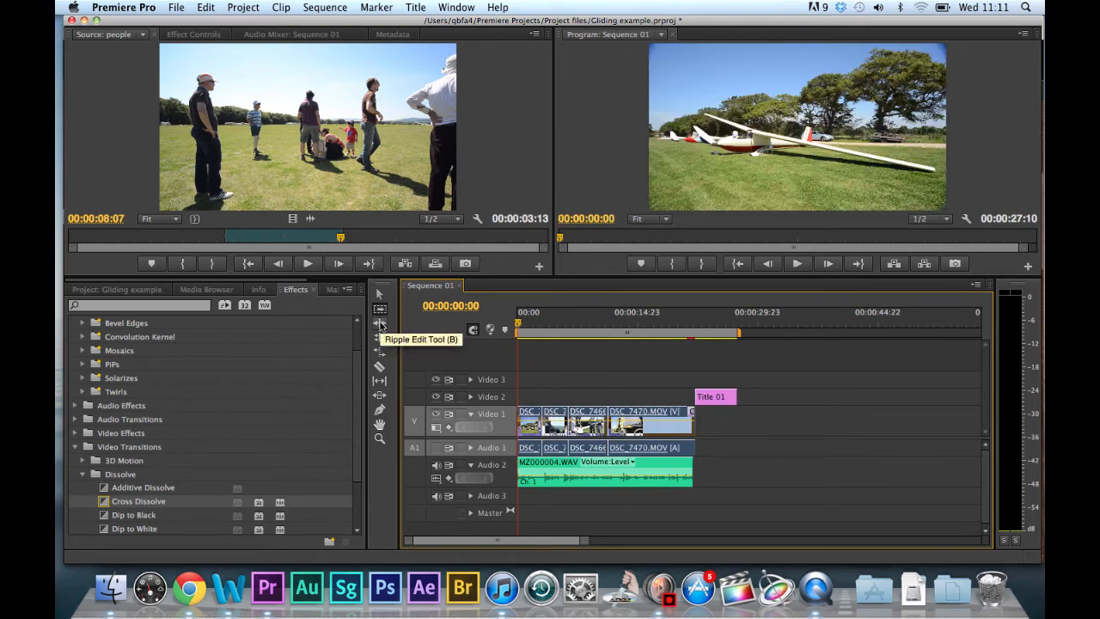
Ripple-trim the end of DSC_7464.MOV on Video 1 to a duration of 00:00:01:22, then ripple-extend it to roughly its original length.
click(379, 324)
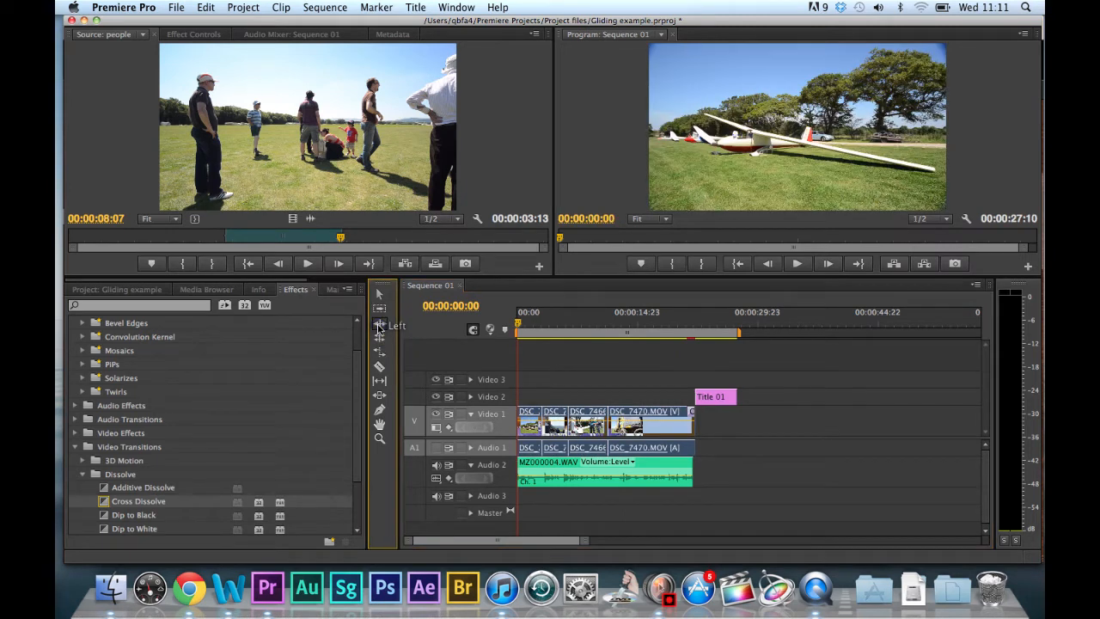
drag(586, 541, 553, 547)
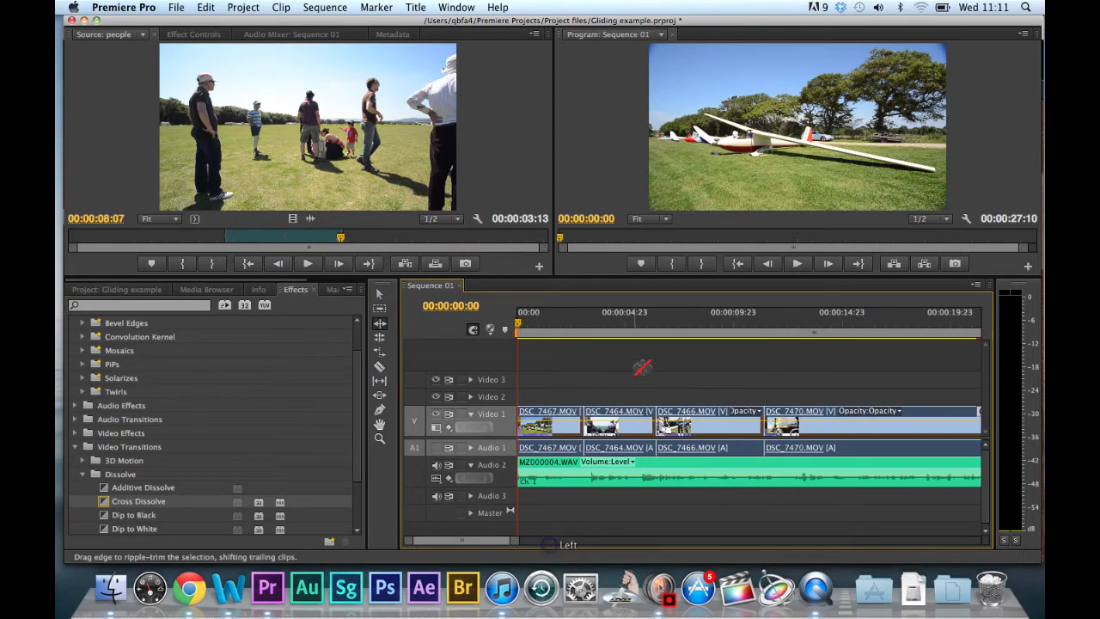
click(694, 372)
click(711, 421)
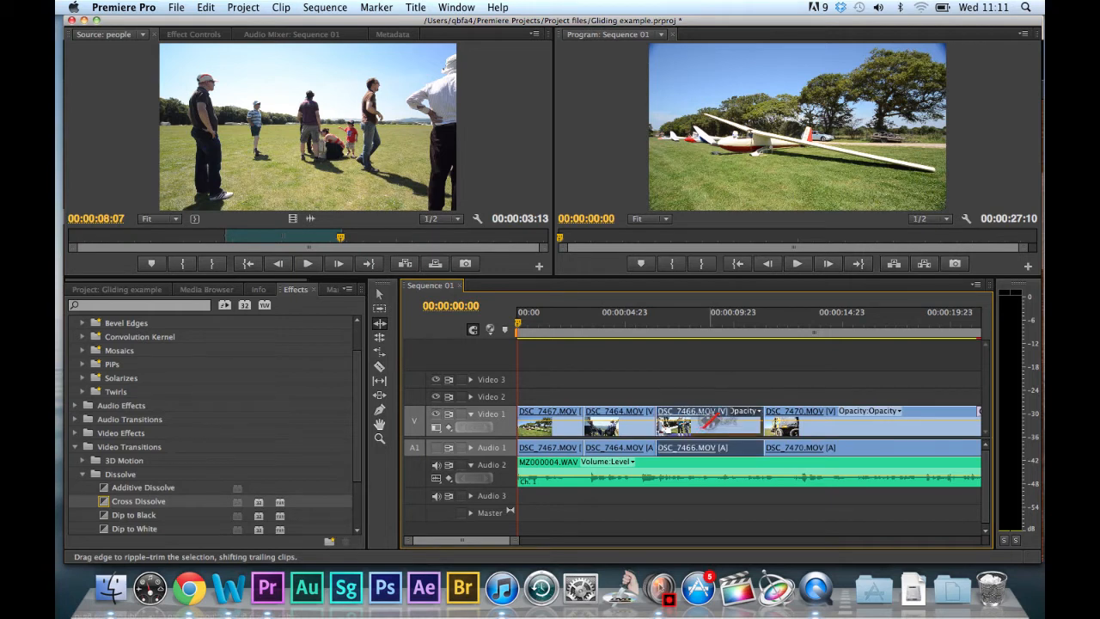
click(713, 421)
click(653, 419)
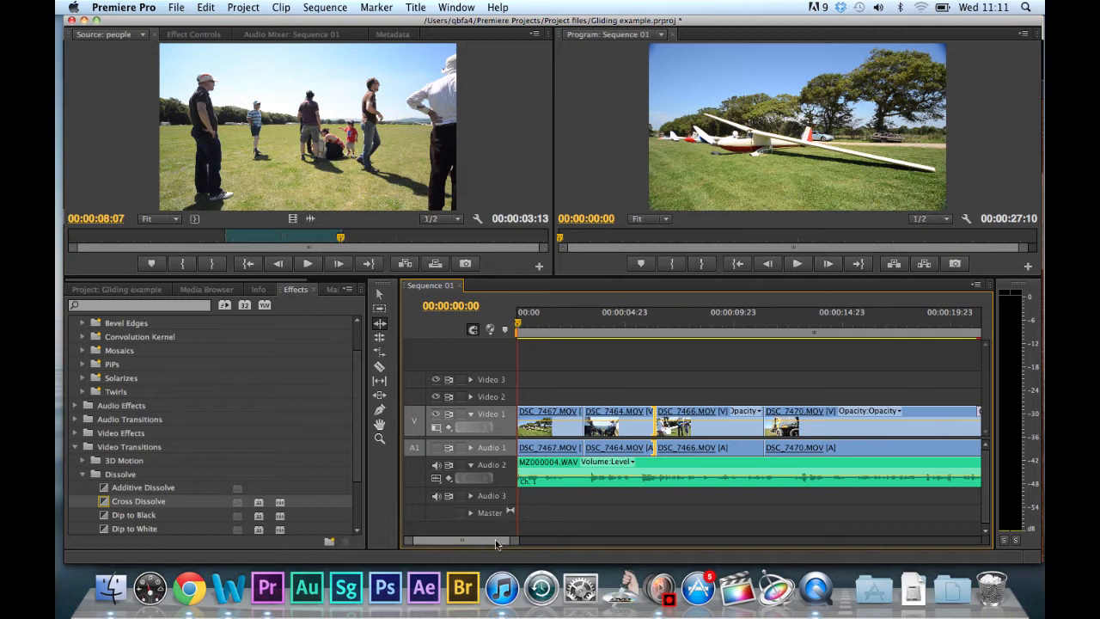
drag(508, 546, 541, 544)
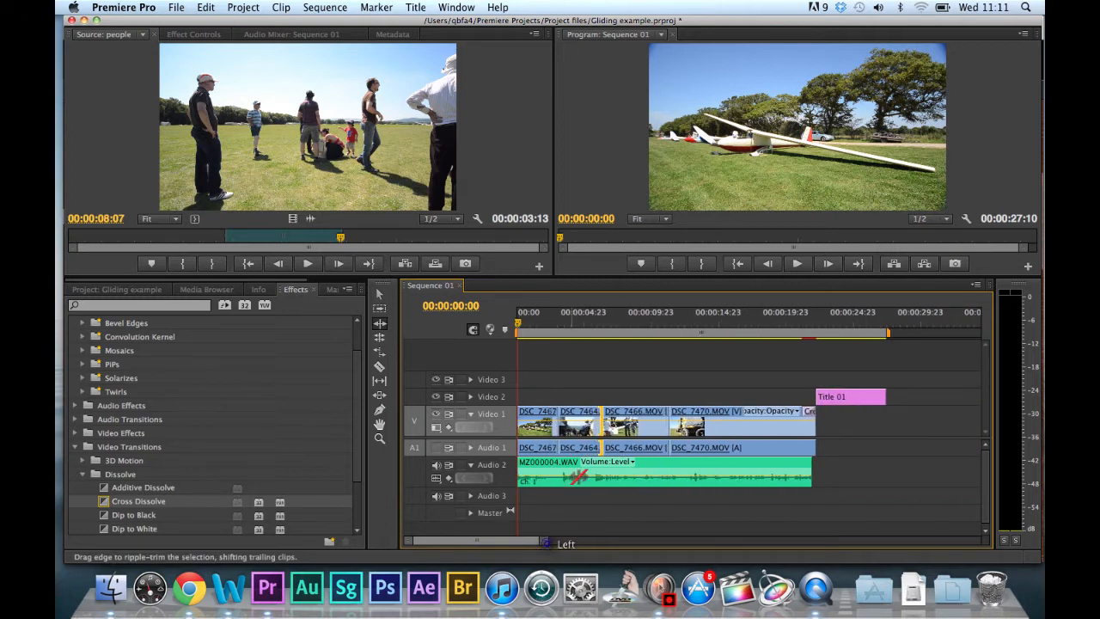
click(598, 425)
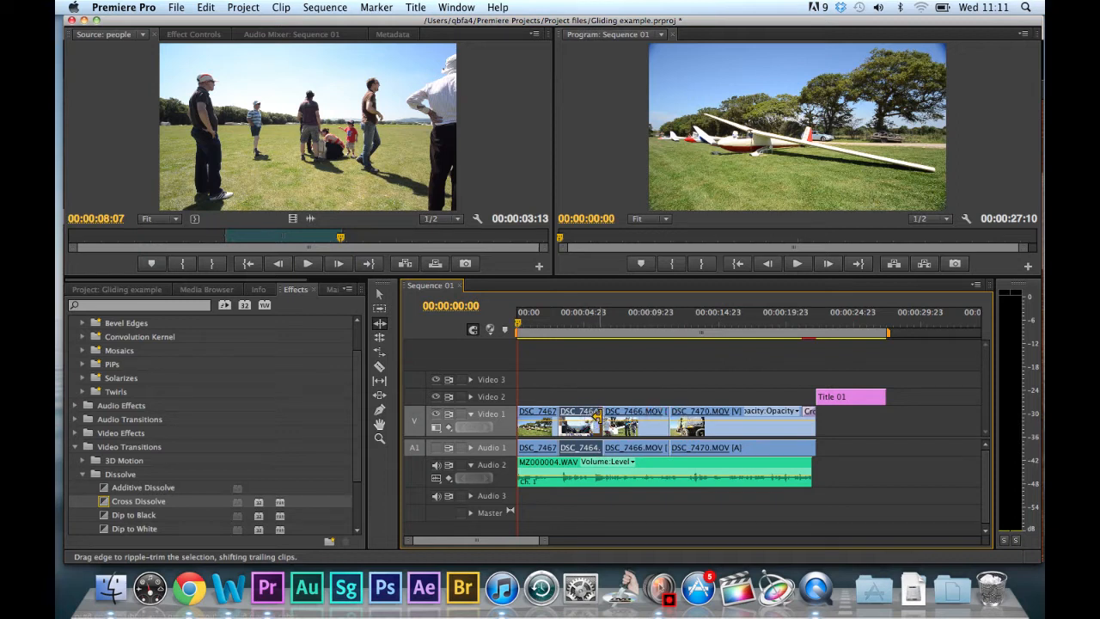
drag(596, 413, 581, 415)
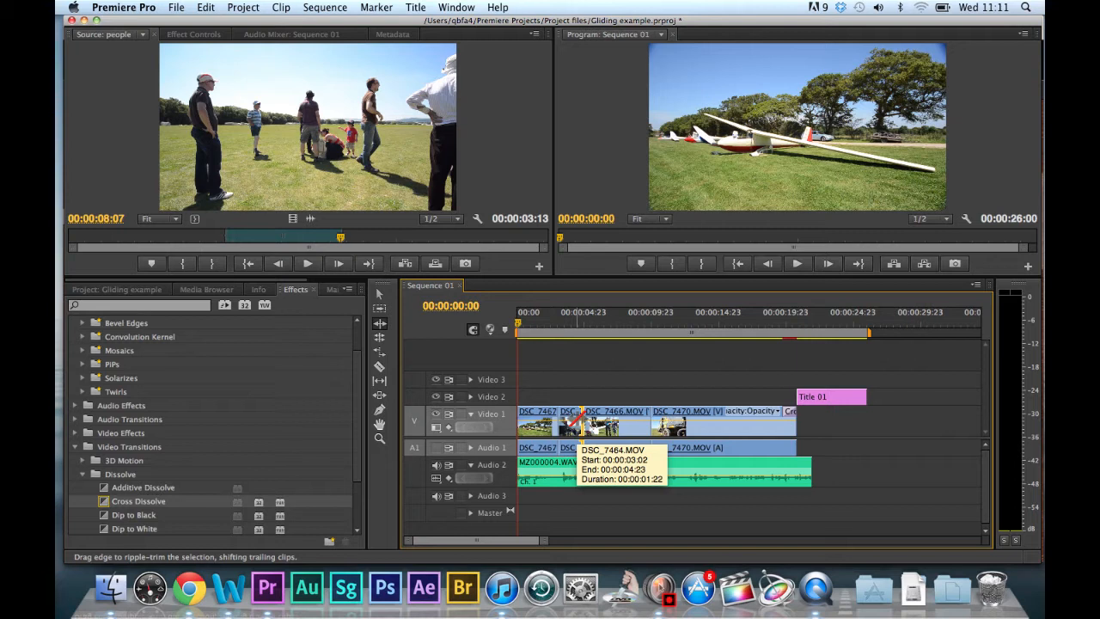
drag(578, 414, 597, 417)
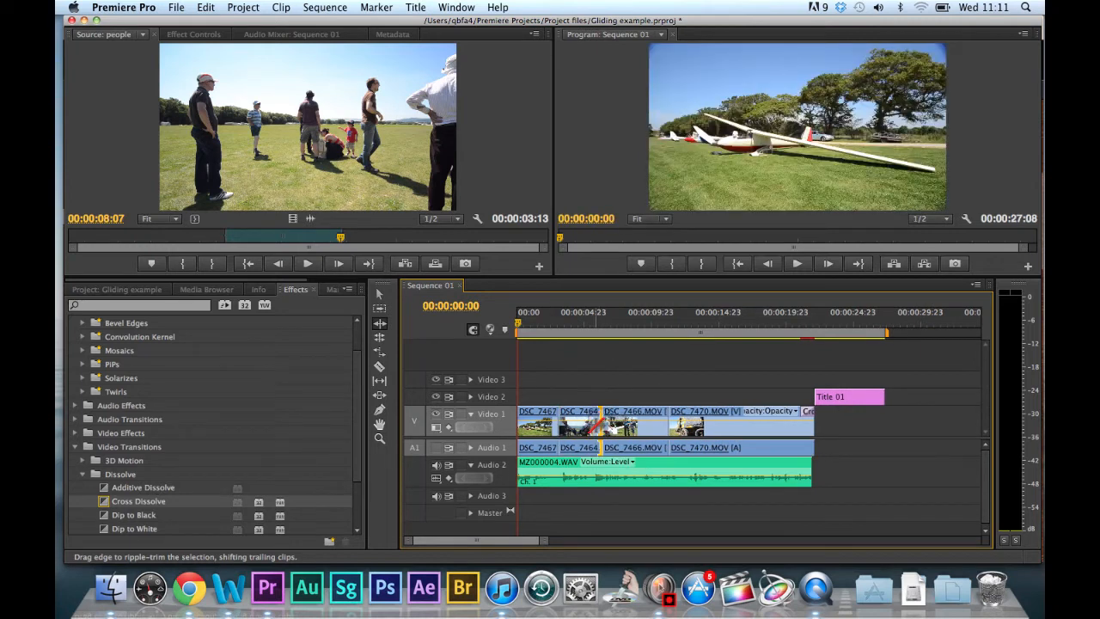
Shorten the end of DSC_7464.MOV with the Selection tool, leaving a gap, then extend it back to meet DSC_7466.MOV.
click(381, 290)
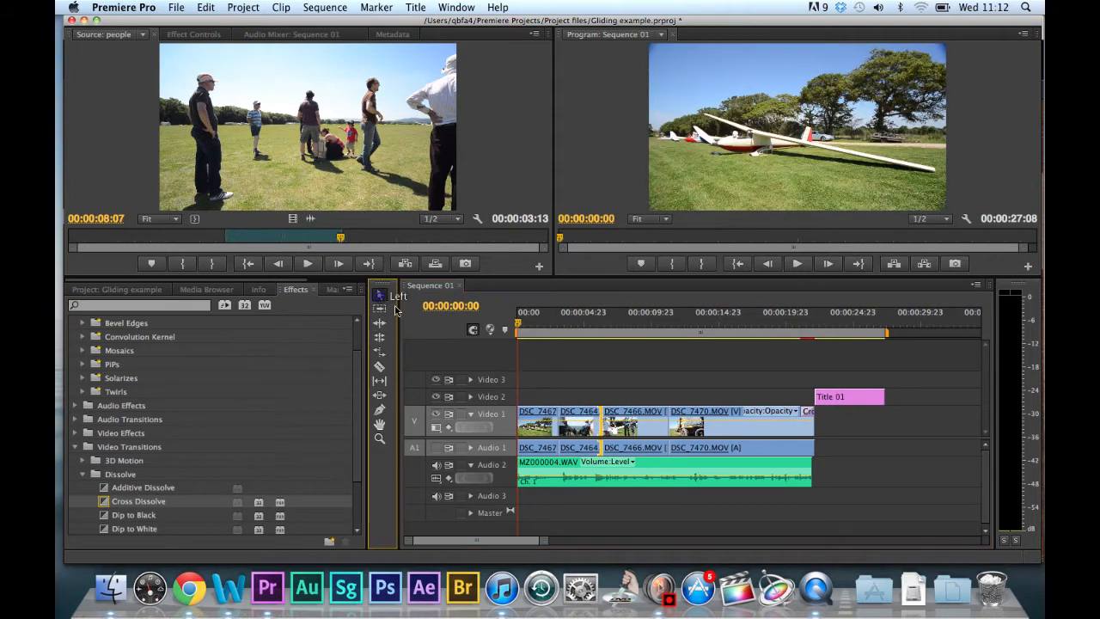
click(606, 416)
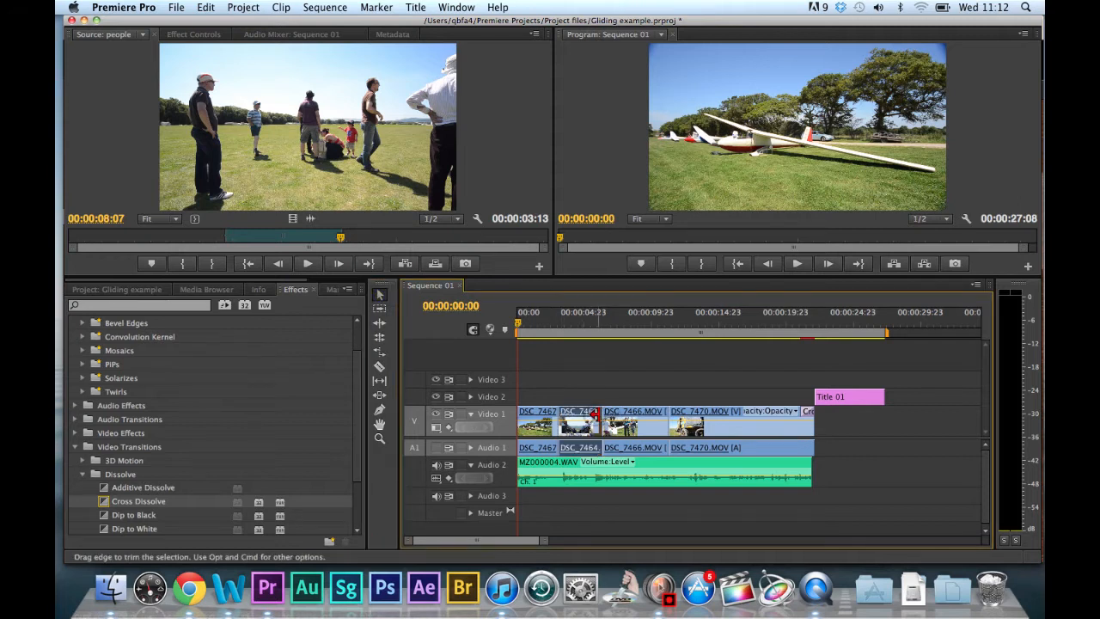
drag(593, 415, 583, 418)
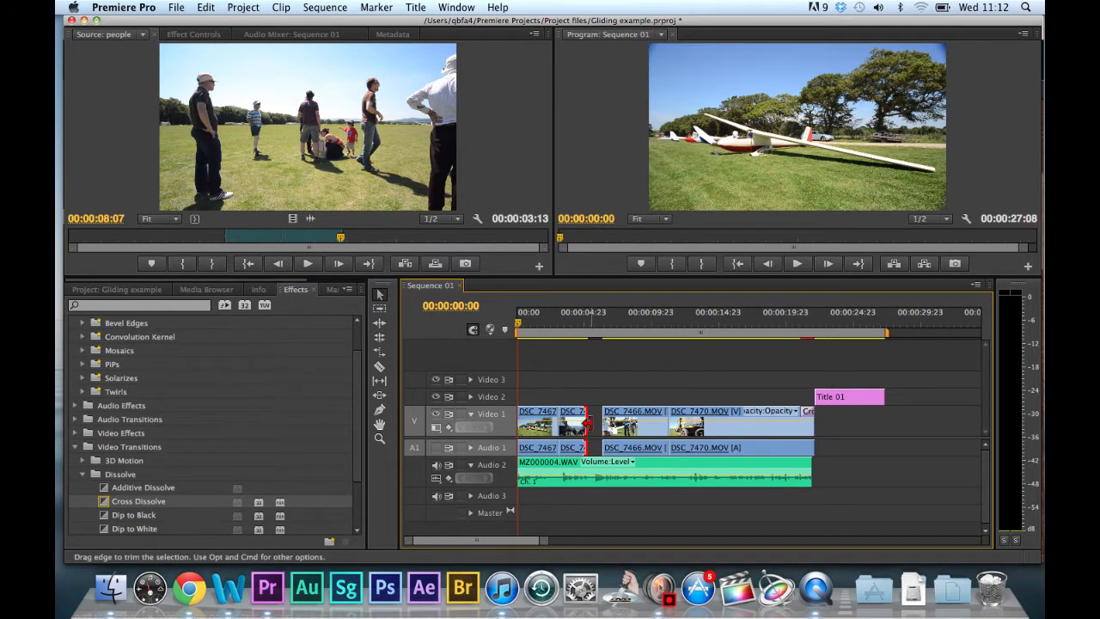
drag(588, 421, 594, 418)
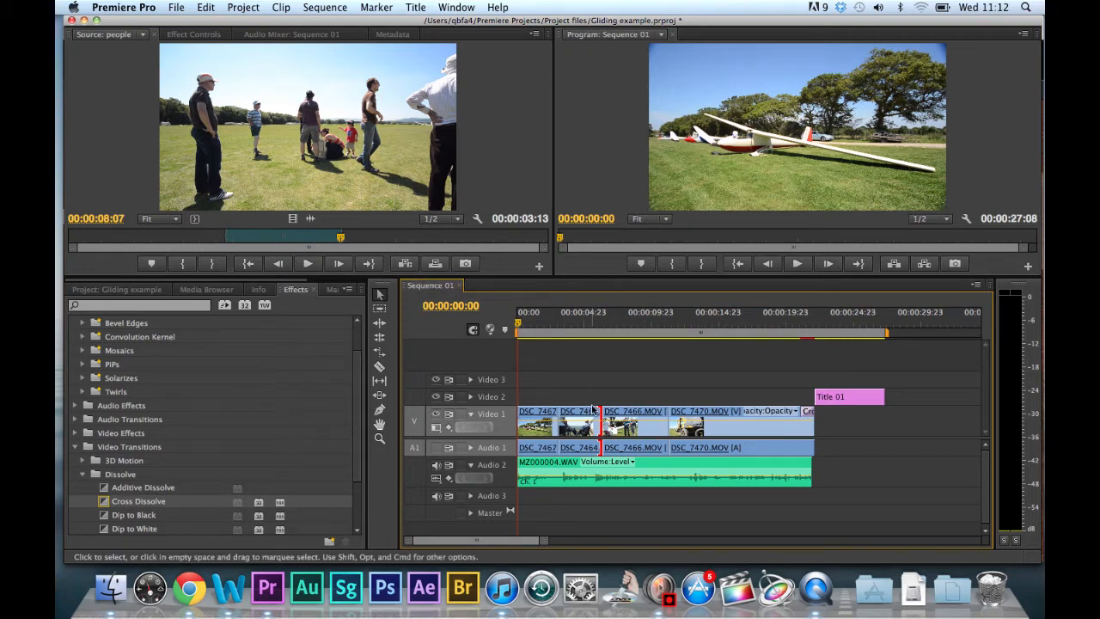
Roll the edit point between DSC_7466.MOV and DSC_7470.MOV slightly later in the sequence with the Rolling Edit tool.
click(380, 324)
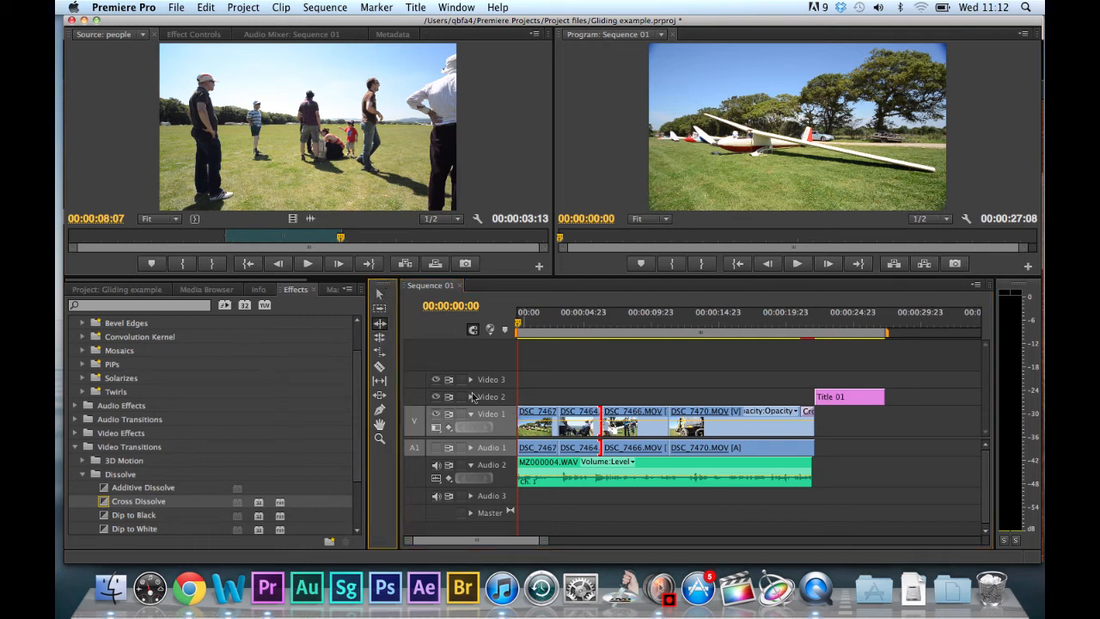
click(380, 338)
click(603, 418)
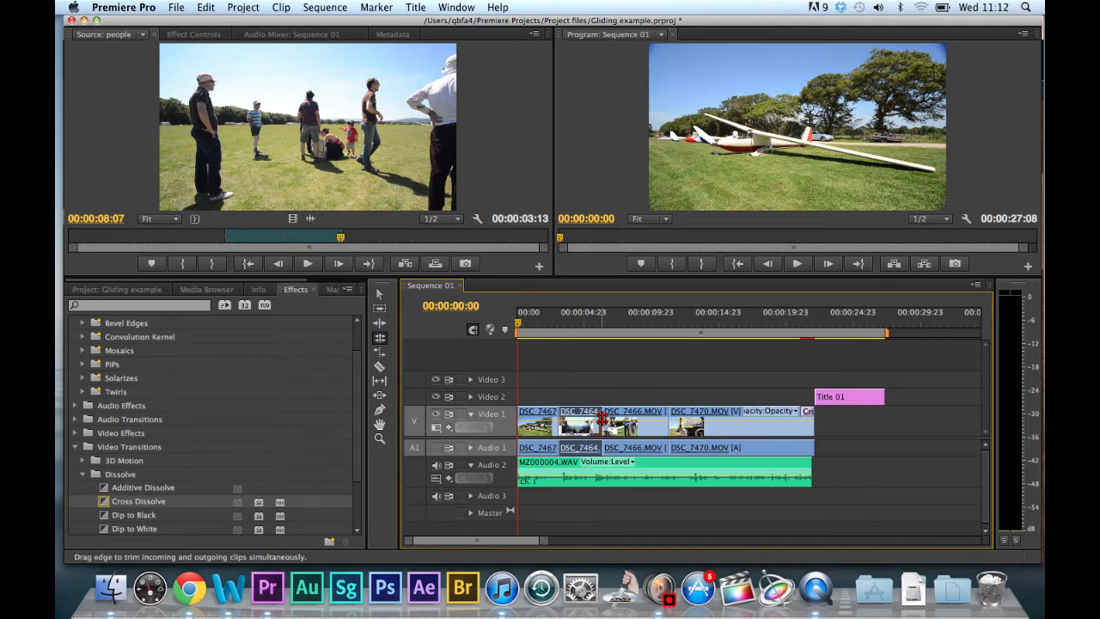
click(669, 418)
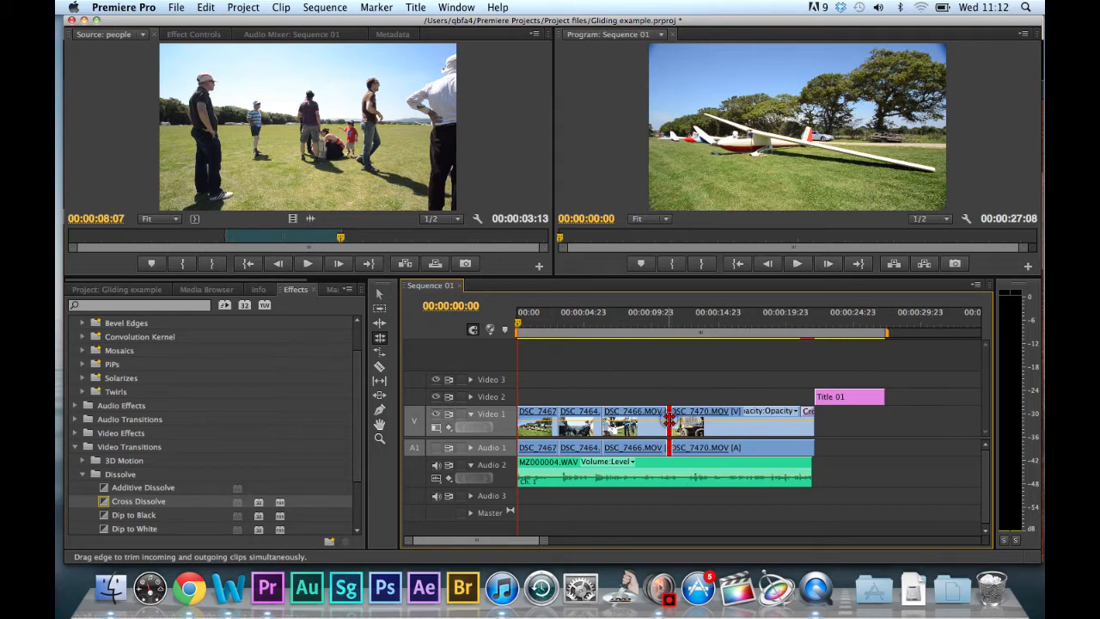
drag(669, 421, 682, 422)
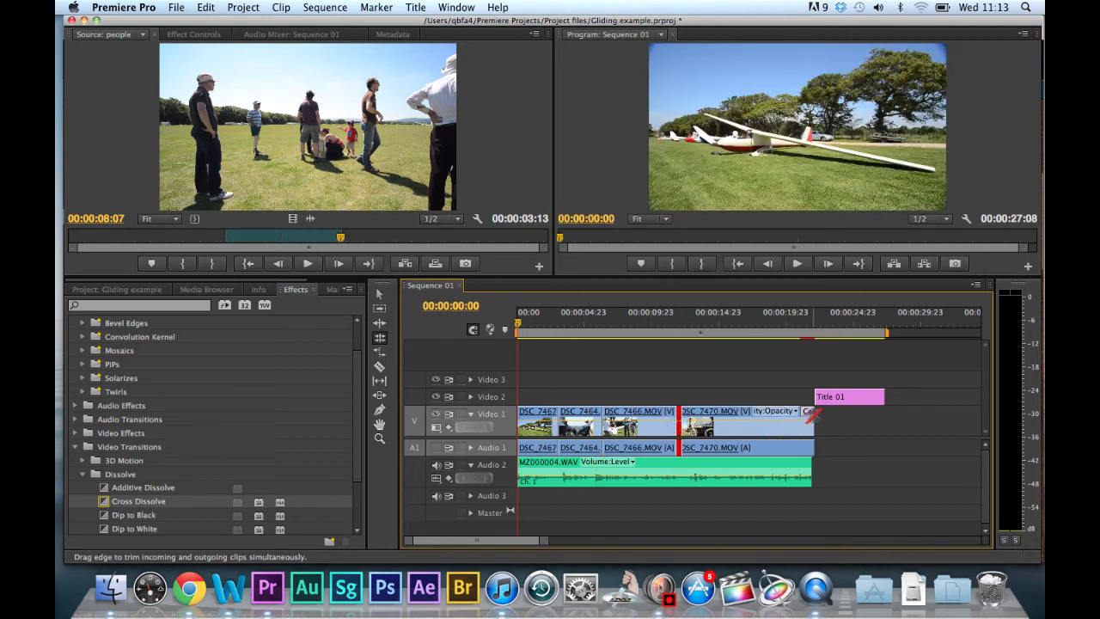
drag(679, 418, 676, 423)
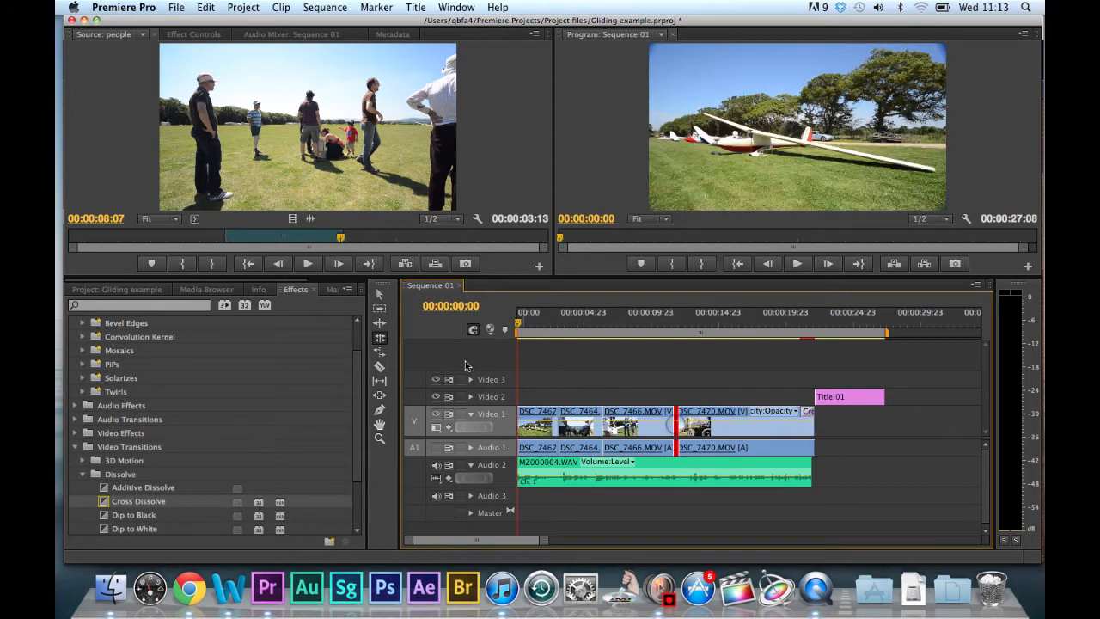
Activate the Rate Stretch tool, examine the Speed/Duration settings of DSC_7470.MOV, and cancel without changing them.
click(379, 354)
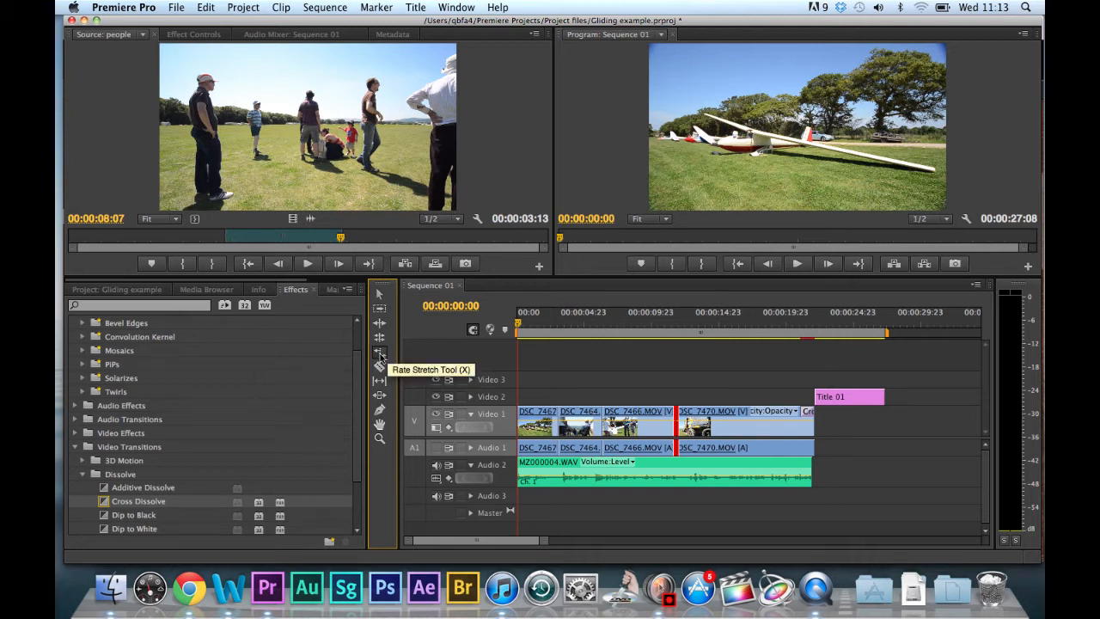
click(381, 353)
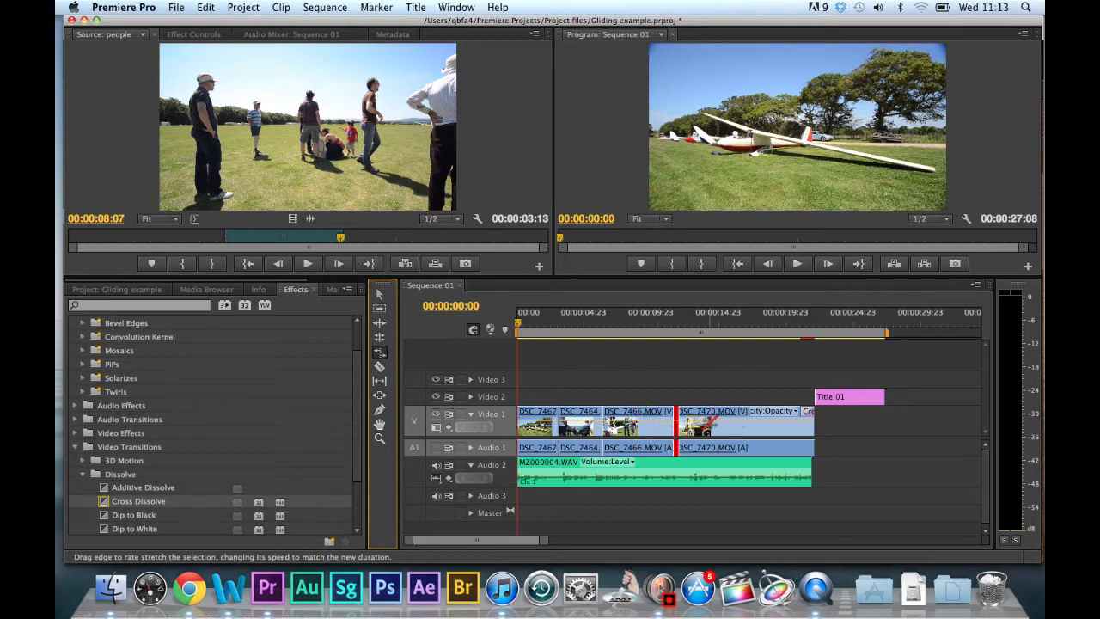
click(732, 419)
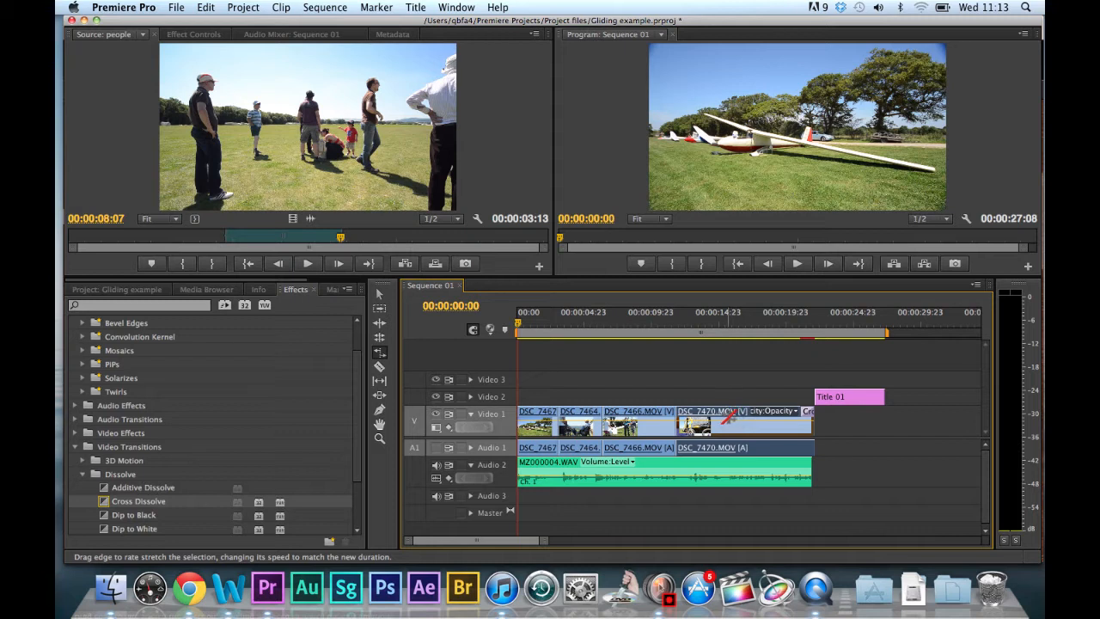
right_click(723, 419)
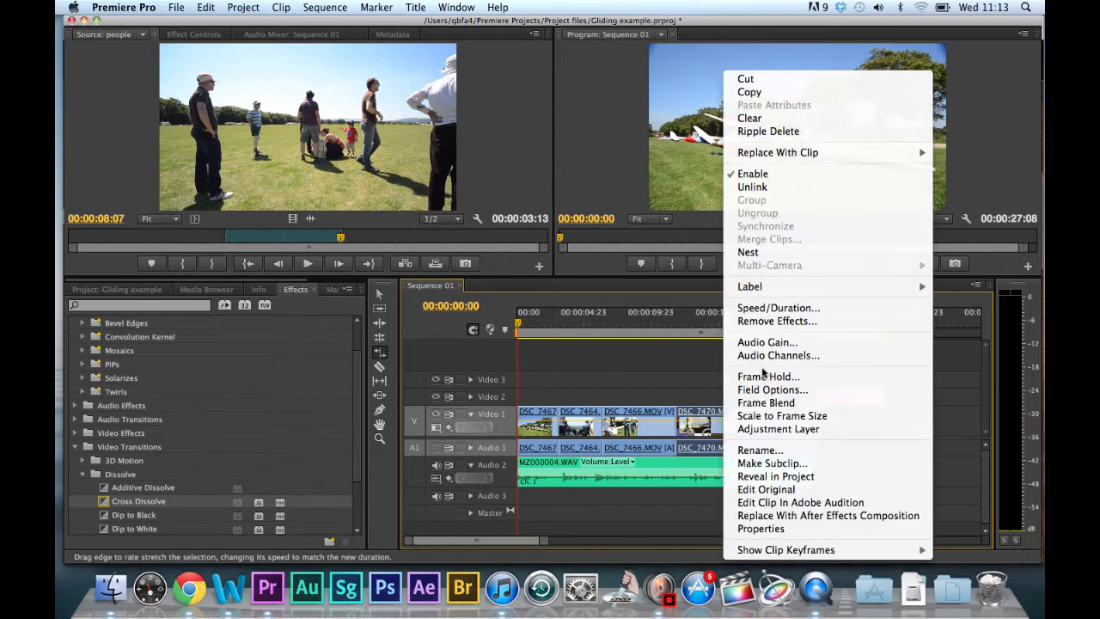
click(763, 310)
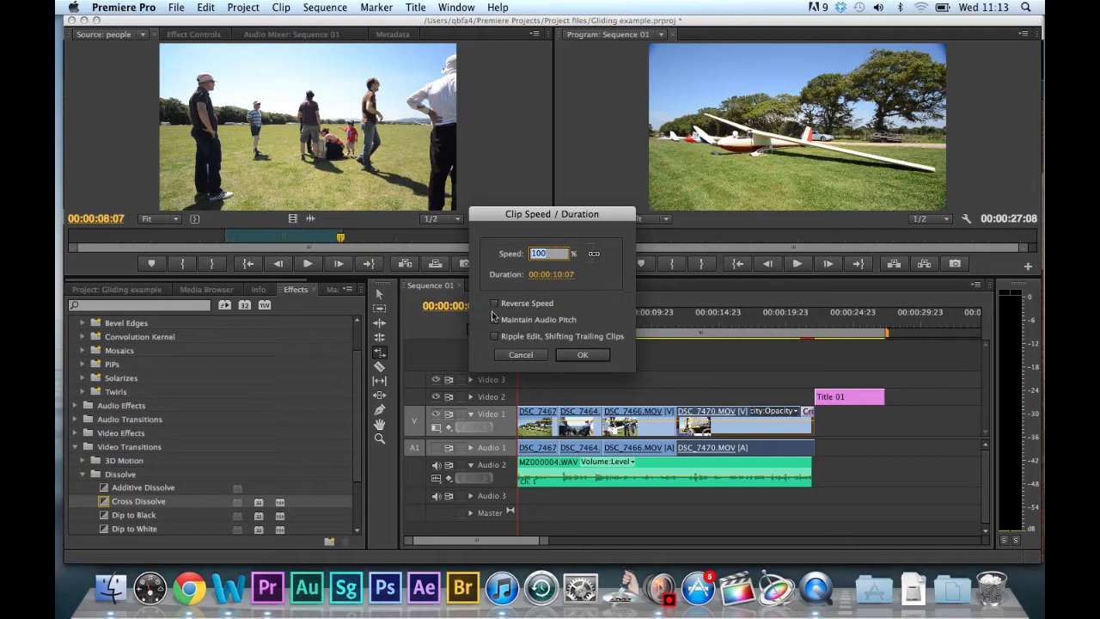
click(520, 355)
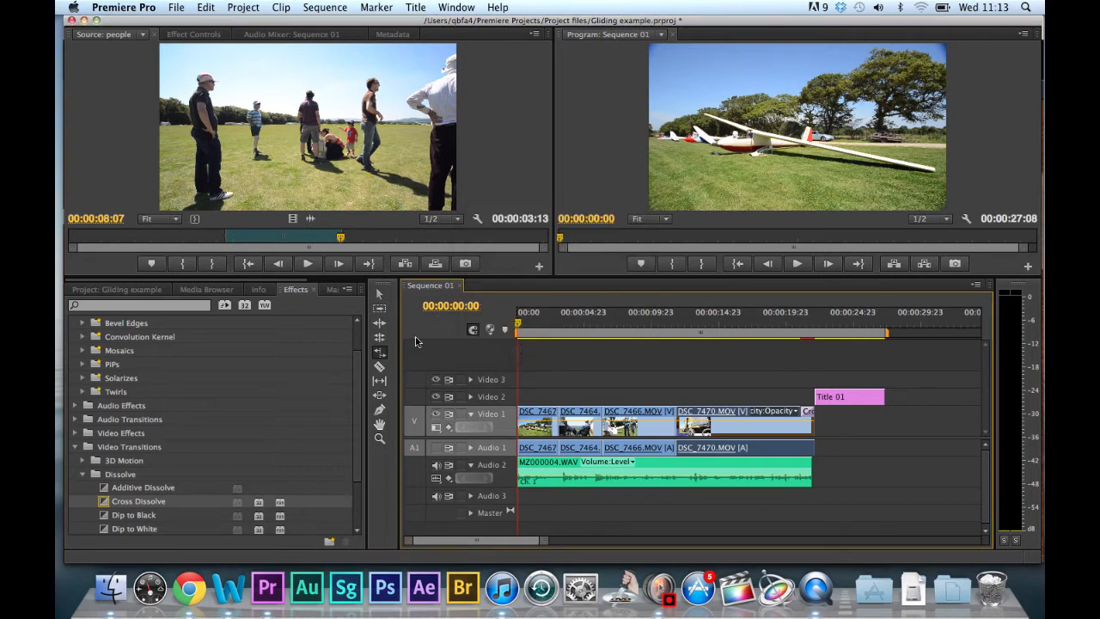
Split DSC_7470.MOV about a third of the way in with the Razor tool, then undo the cut.
click(379, 368)
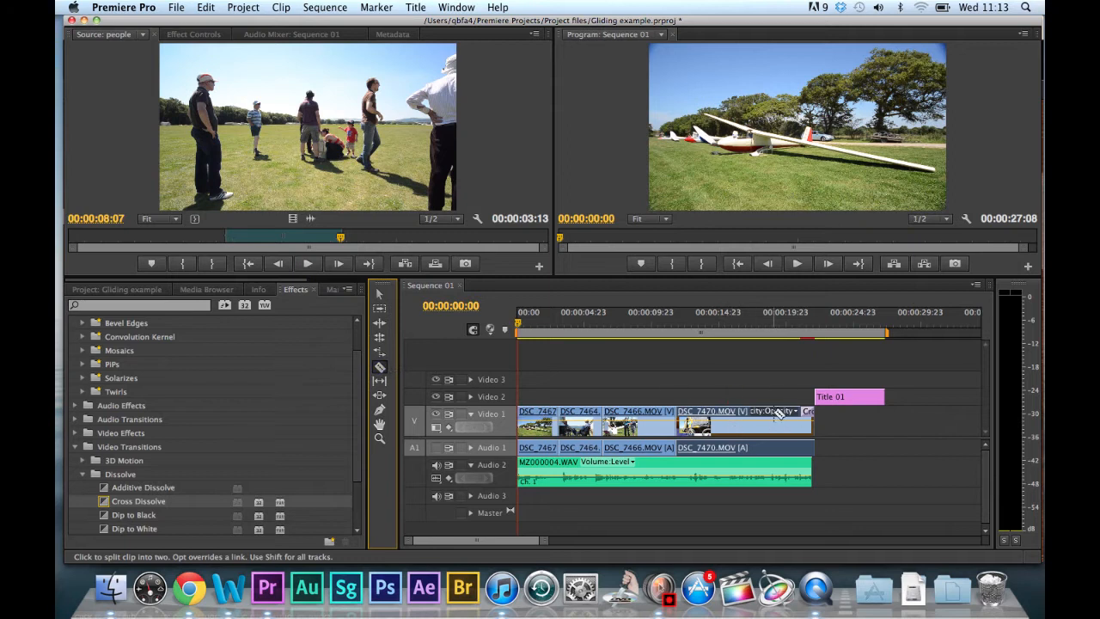
click(722, 419)
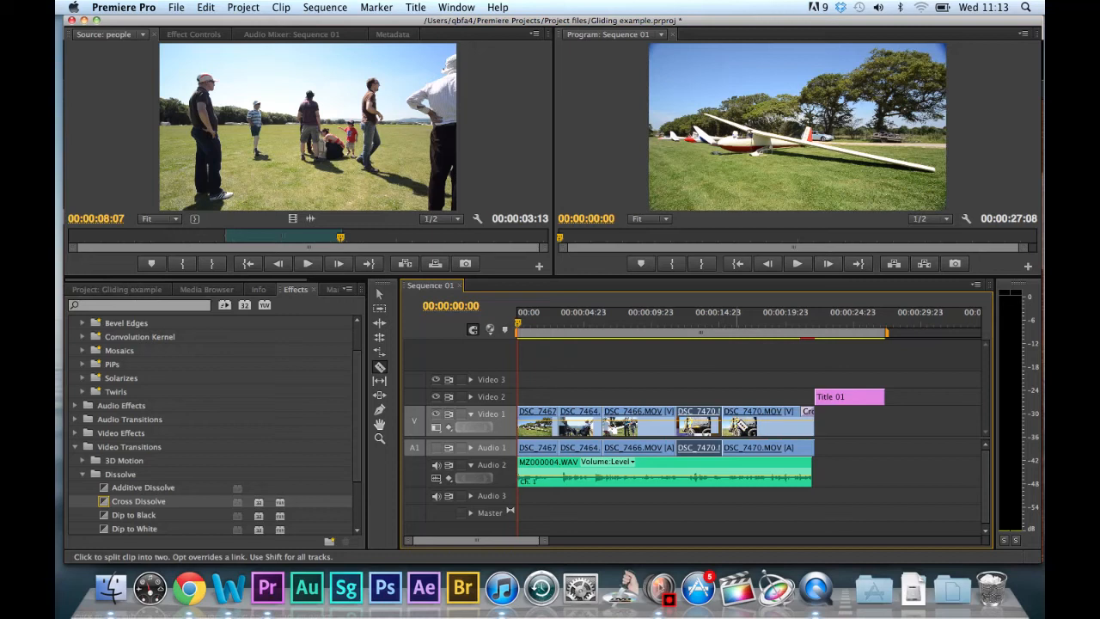
key(super+z)
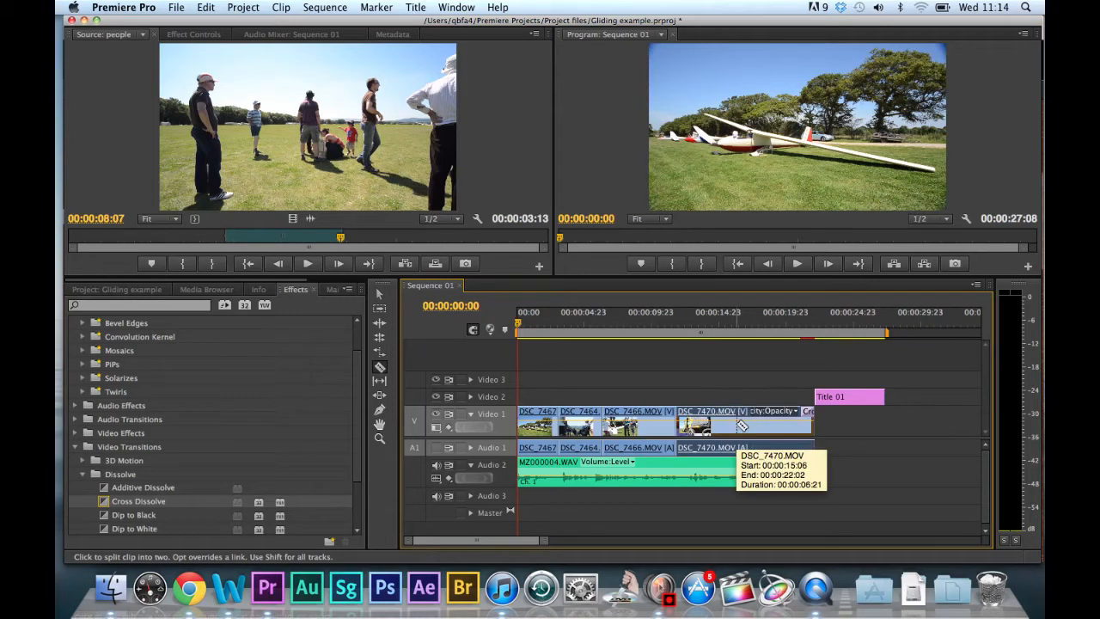
Slip the footage inside DSC_7466.MOV slightly with the Slip tool, keeping the clip's position and length in the sequence.
click(379, 382)
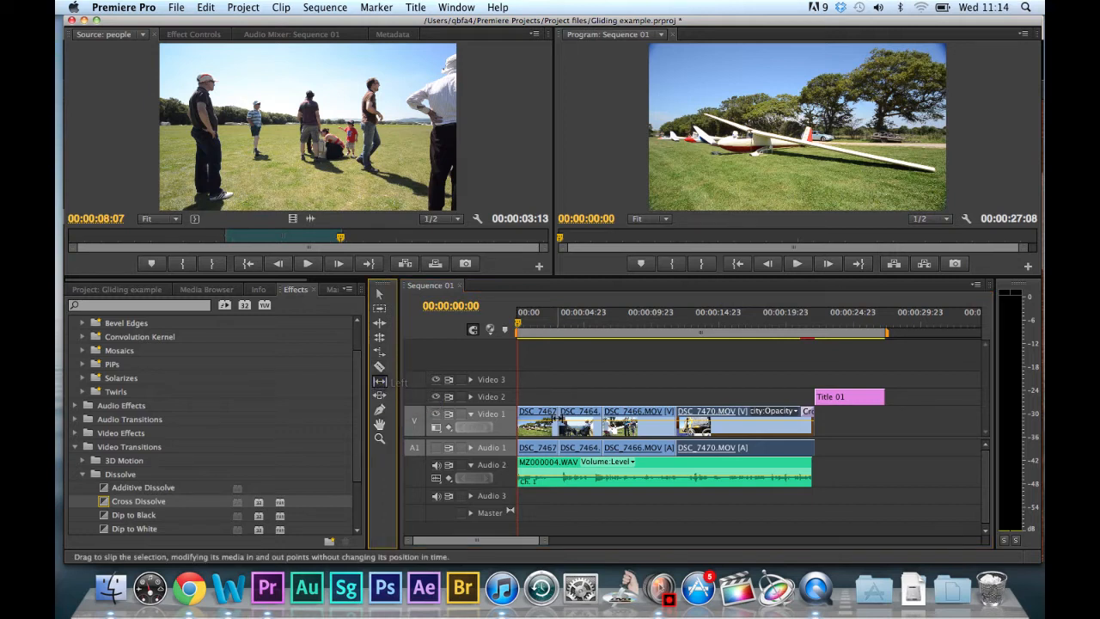
click(619, 424)
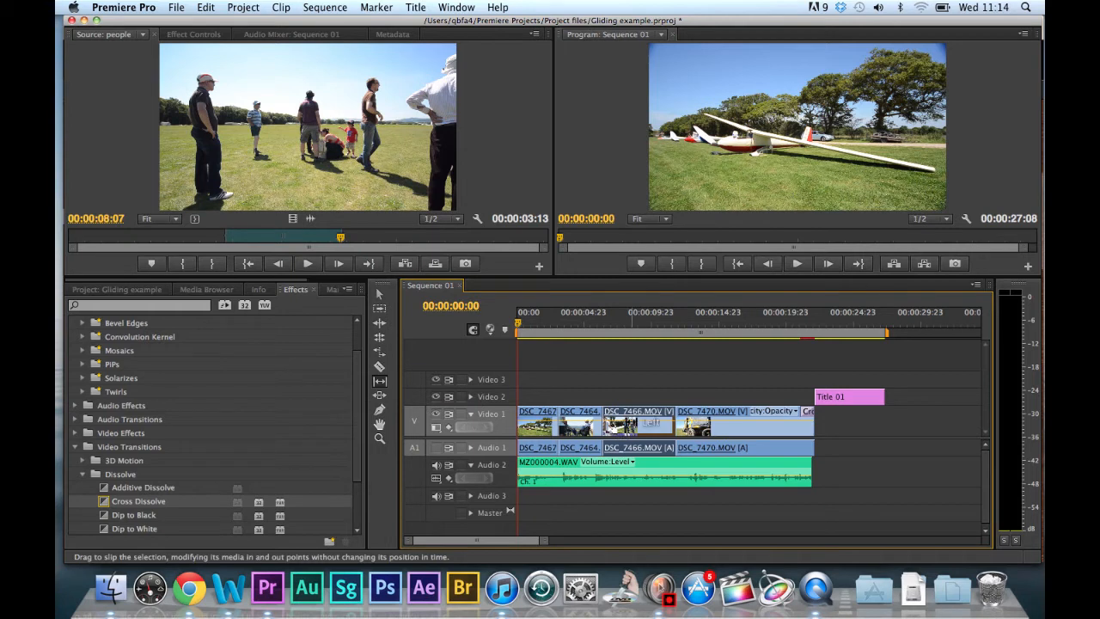
mouse_move(630, 421)
mouse_down()
mouse_move(642, 421)
mouse_move(631, 421)
mouse_up()
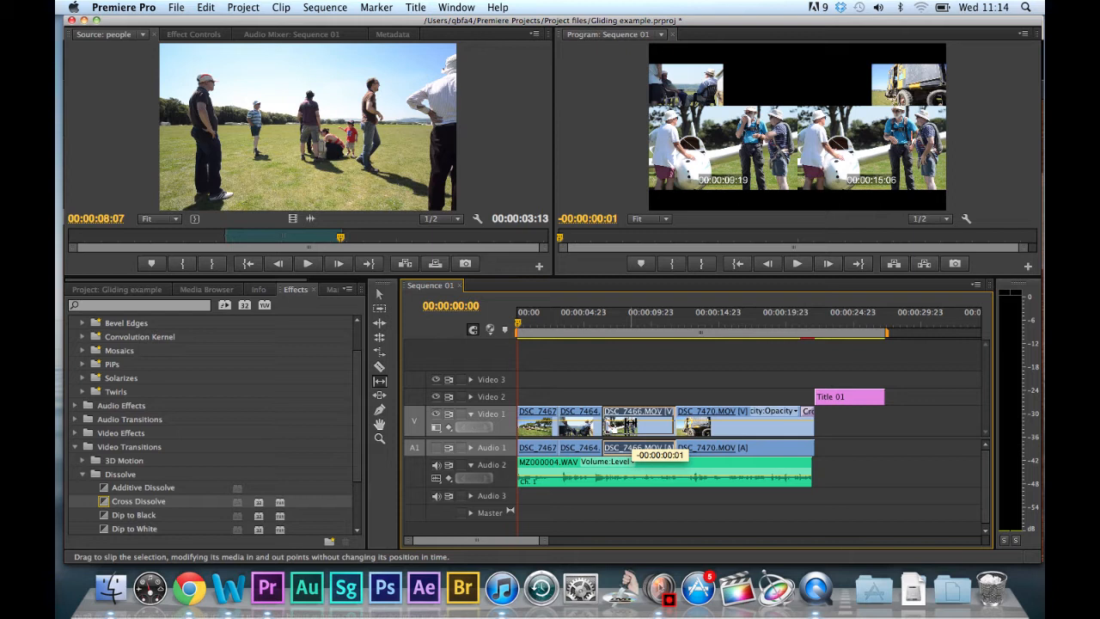
drag(631, 421, 633, 421)
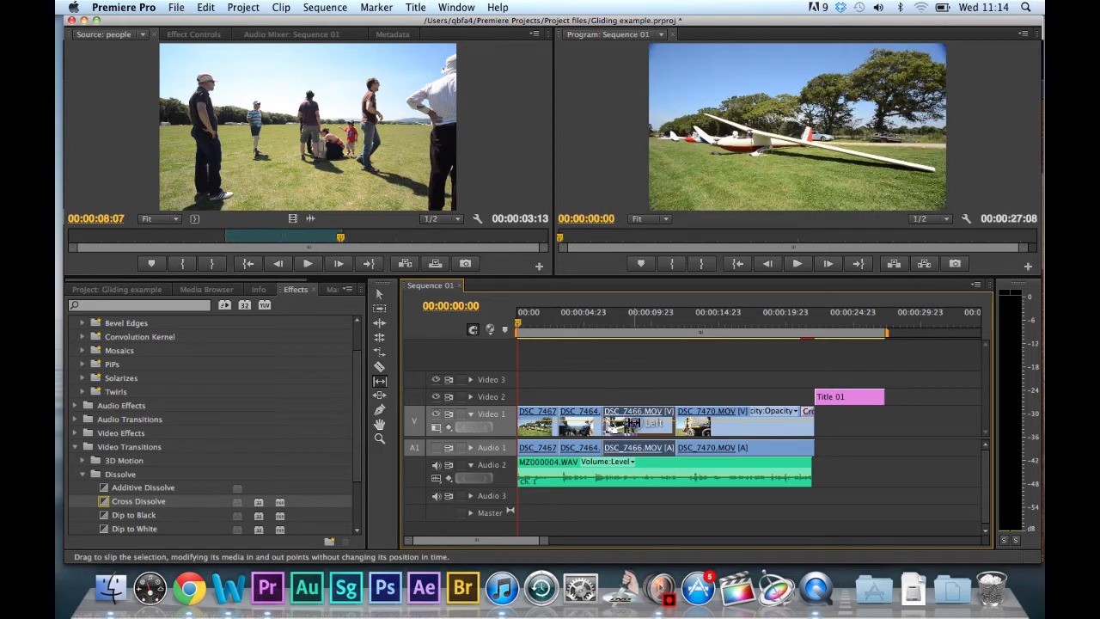
Play the sequence from within DSC_7464.MOV through DSC_7466.MOV to review the slipped shot, briefly muting and unmuting Audio 2.
mouse_move(594, 333)
mouse_down()
mouse_move(612, 333)
mouse_move(601, 334)
mouse_up()
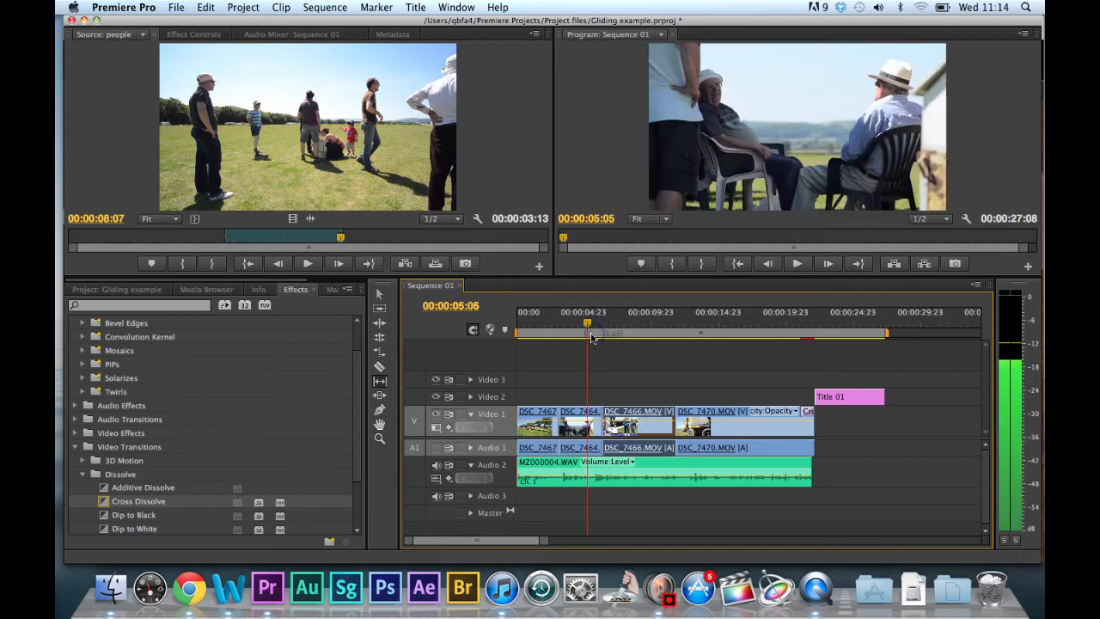
key(space)
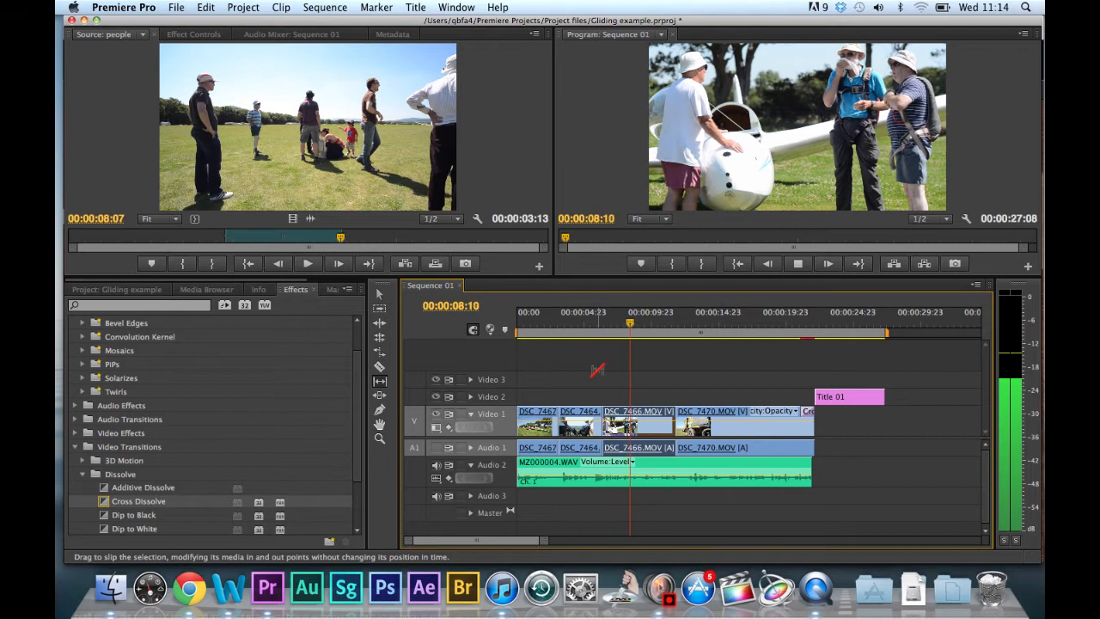
key(space)
click(435, 464)
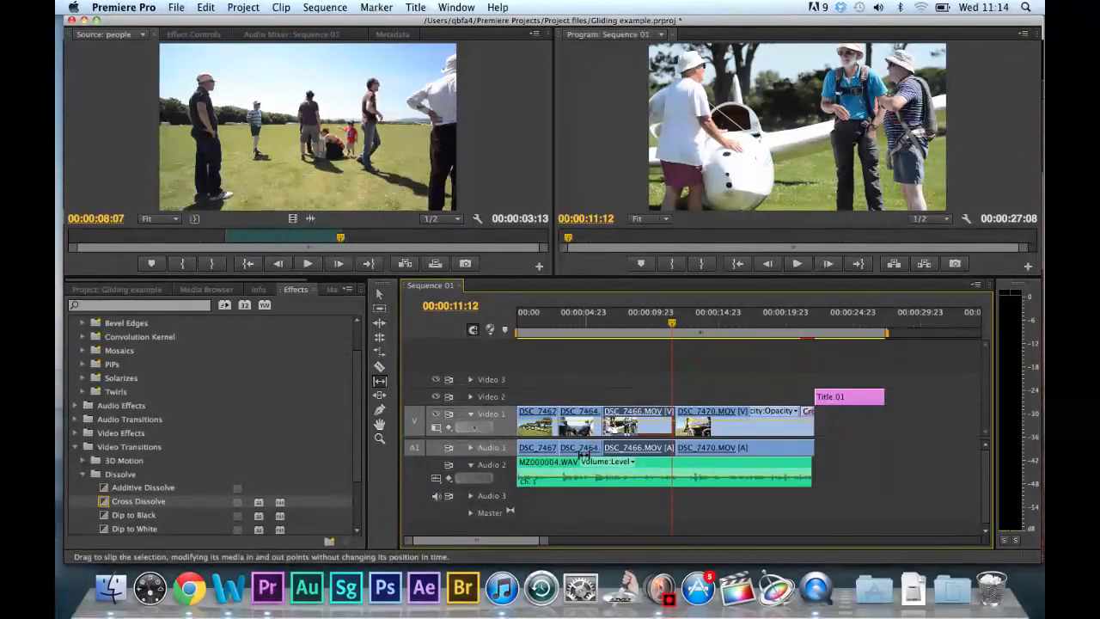
click(436, 464)
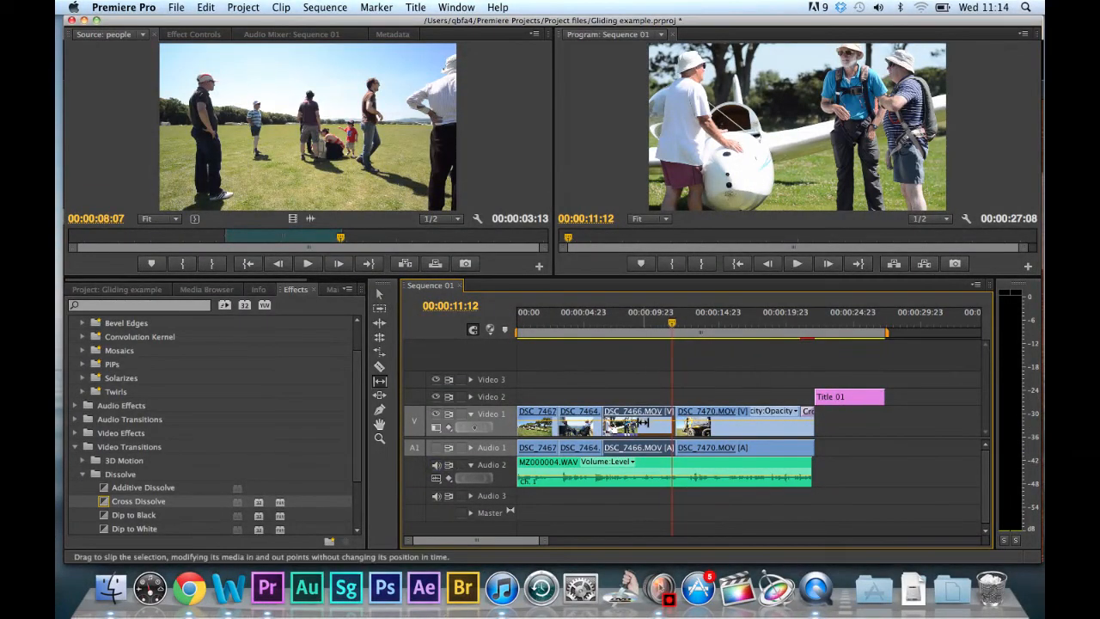
Slip the footage inside DSC_7466.MOV again by a larger amount and play the clip through into DSC_7470.MOV.
drag(643, 422, 749, 412)
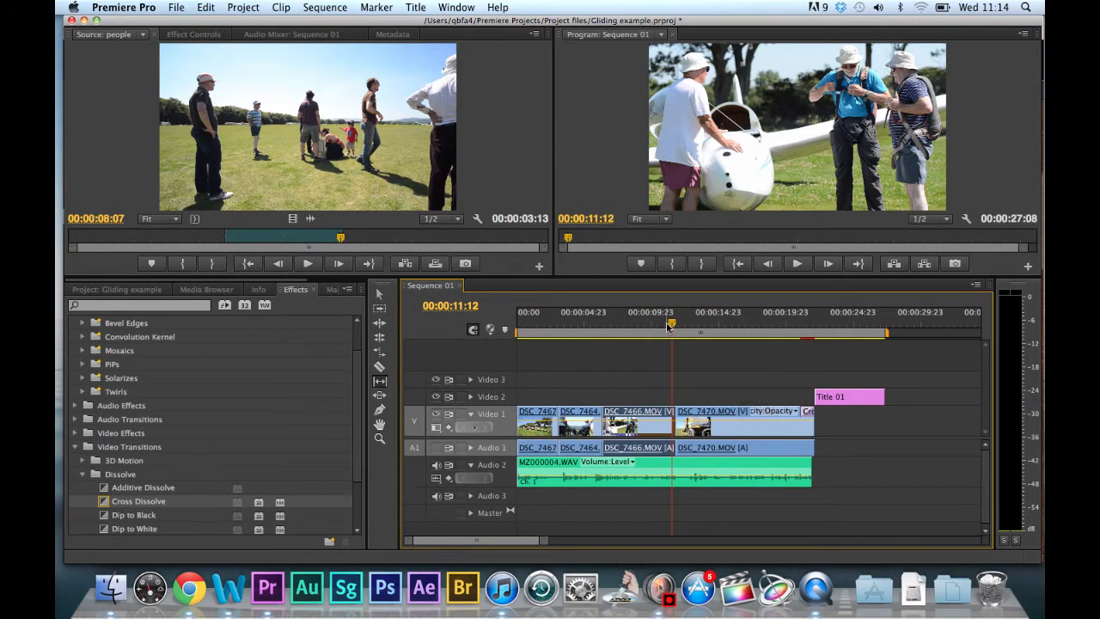
drag(669, 328, 607, 337)
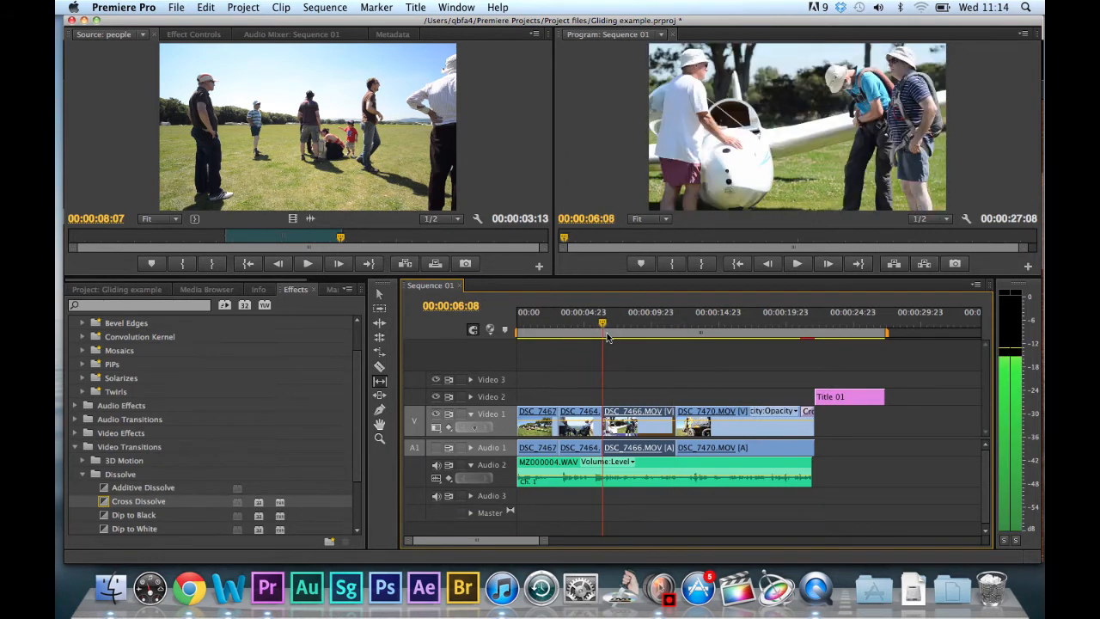
key(space)
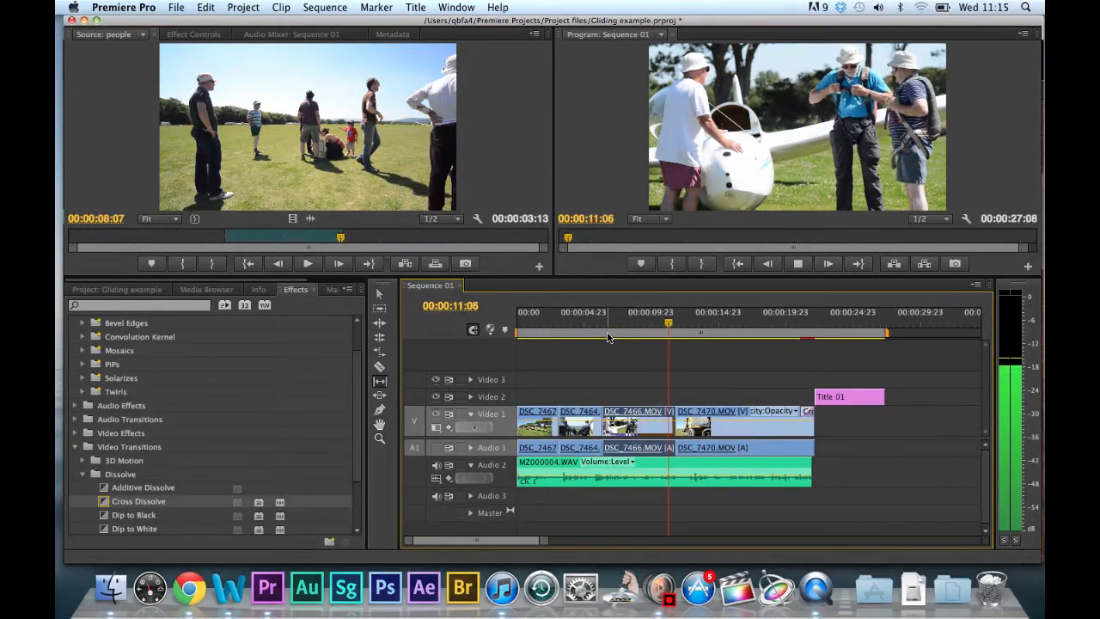
key(space)
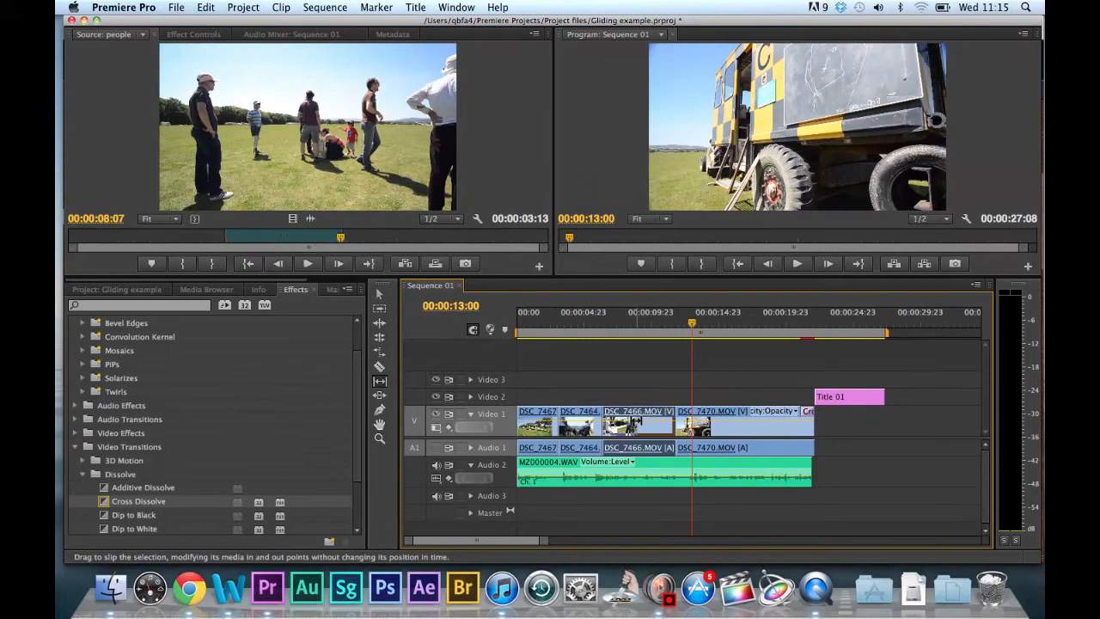
drag(691, 338, 577, 339)
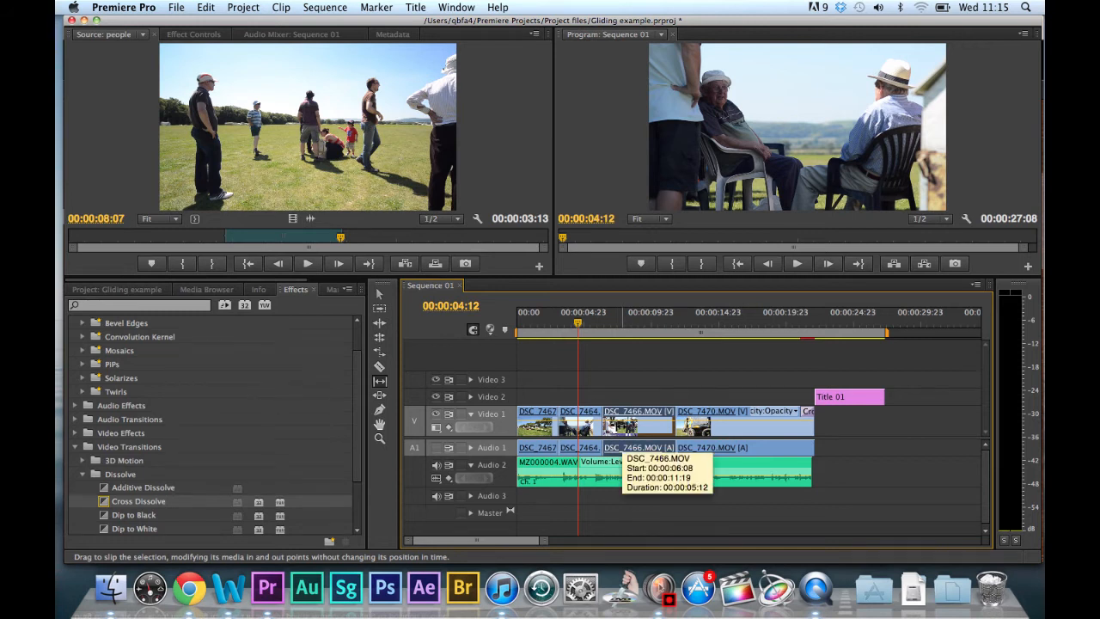
Slide DSC_7466.MOV later between its neighbouring clips with the Slide tool, then slide it partway back.
click(379, 396)
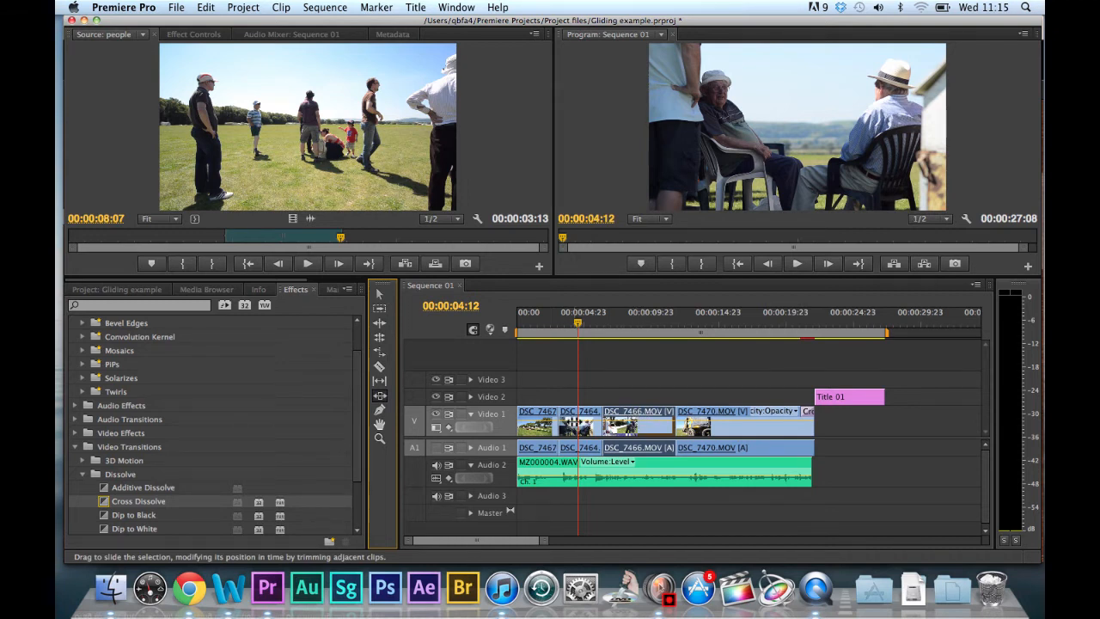
mouse_move(638, 420)
mouse_down()
mouse_move(622, 419)
mouse_move(640, 419)
mouse_up()
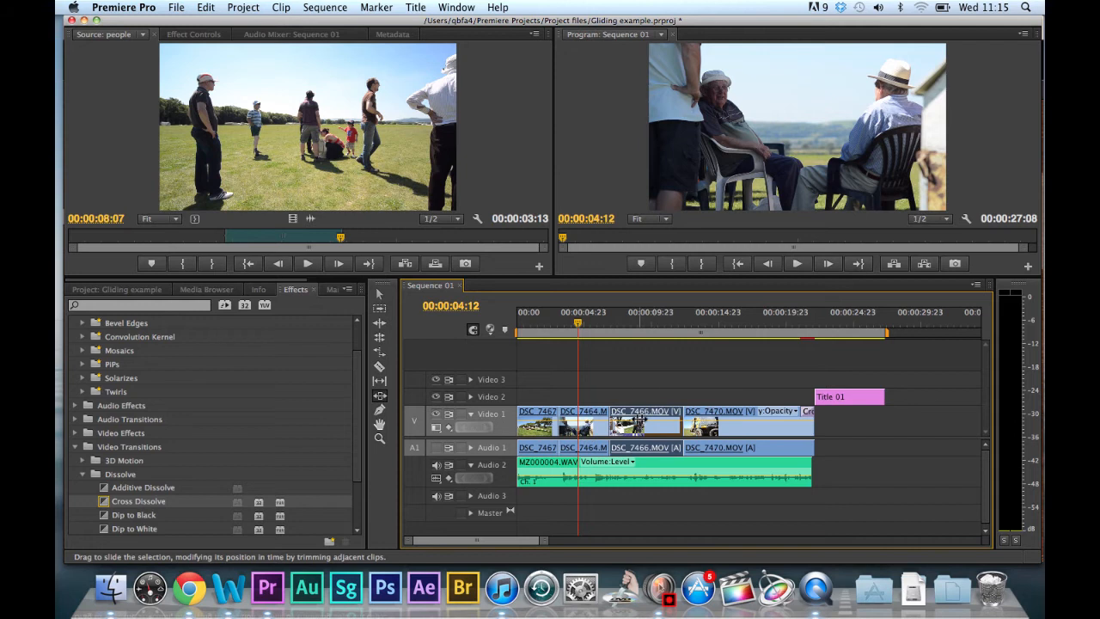
drag(645, 423, 640, 423)
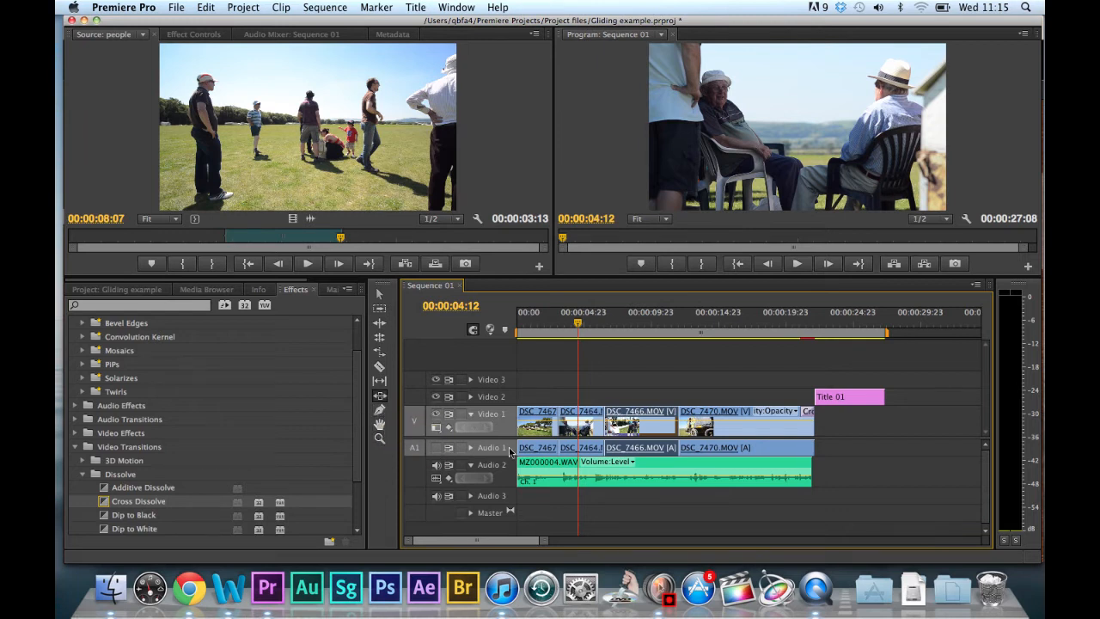
Magnify the timeline one level with the Zoom tool, then scale the view to fit the whole sequence.
click(378, 438)
click(588, 424)
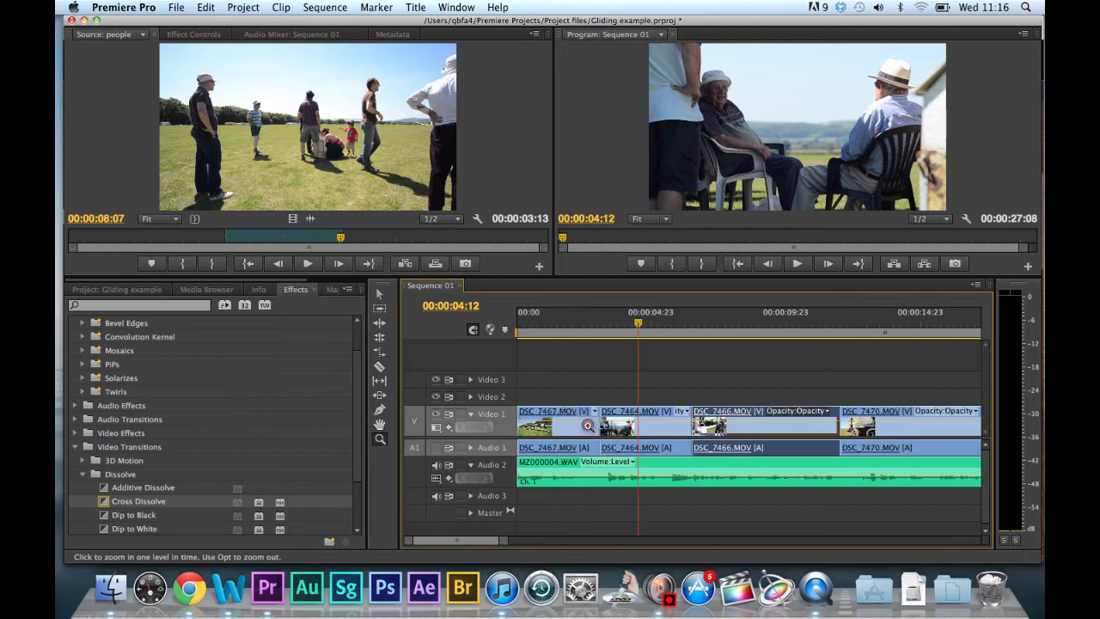
drag(478, 545, 585, 535)
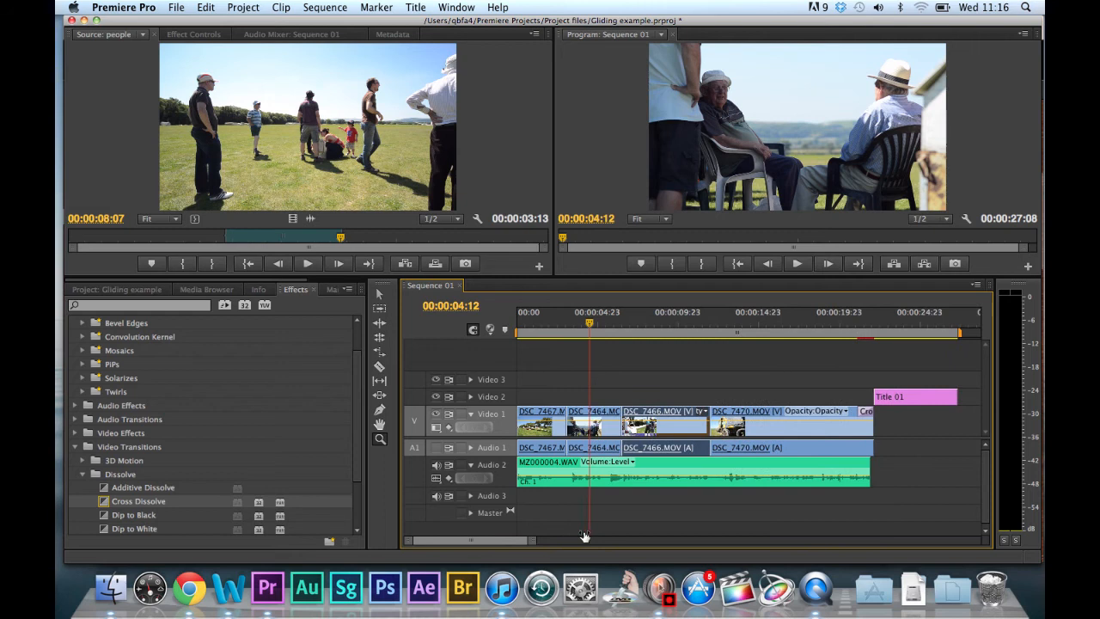
Turn on Audio 1's output, play the sequence from near its start, and turn the output off again.
drag(590, 322, 524, 339)
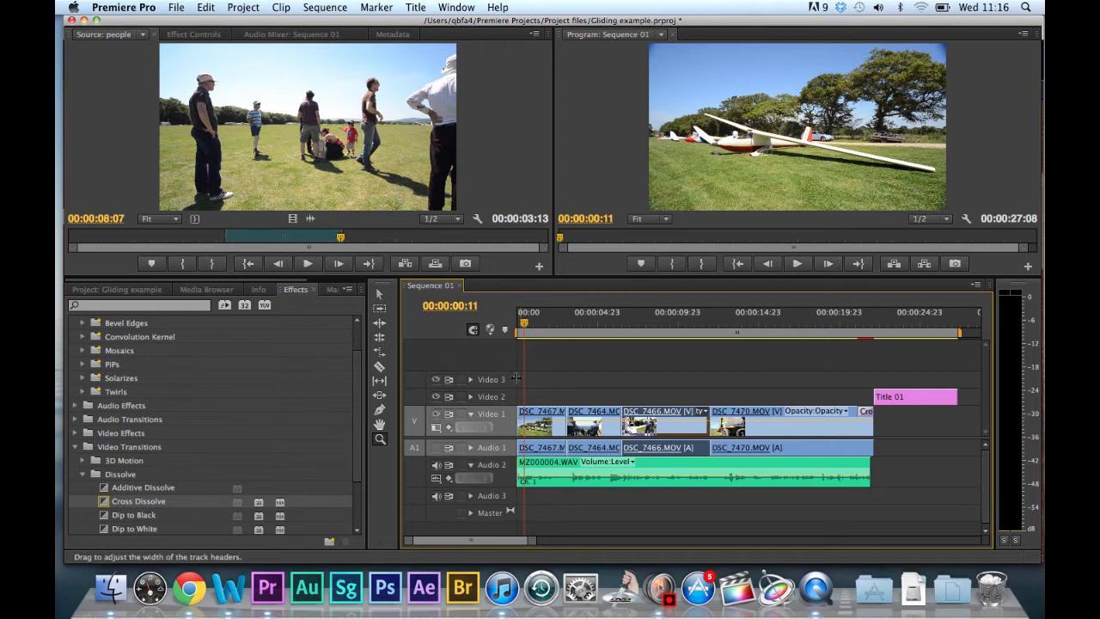
drag(528, 329, 520, 329)
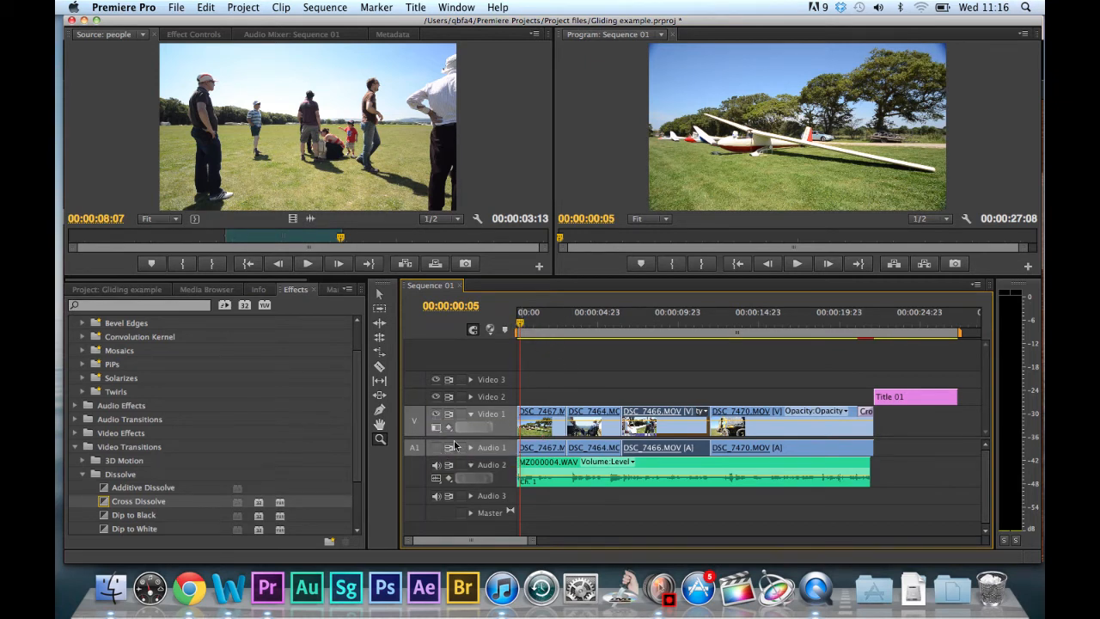
click(437, 449)
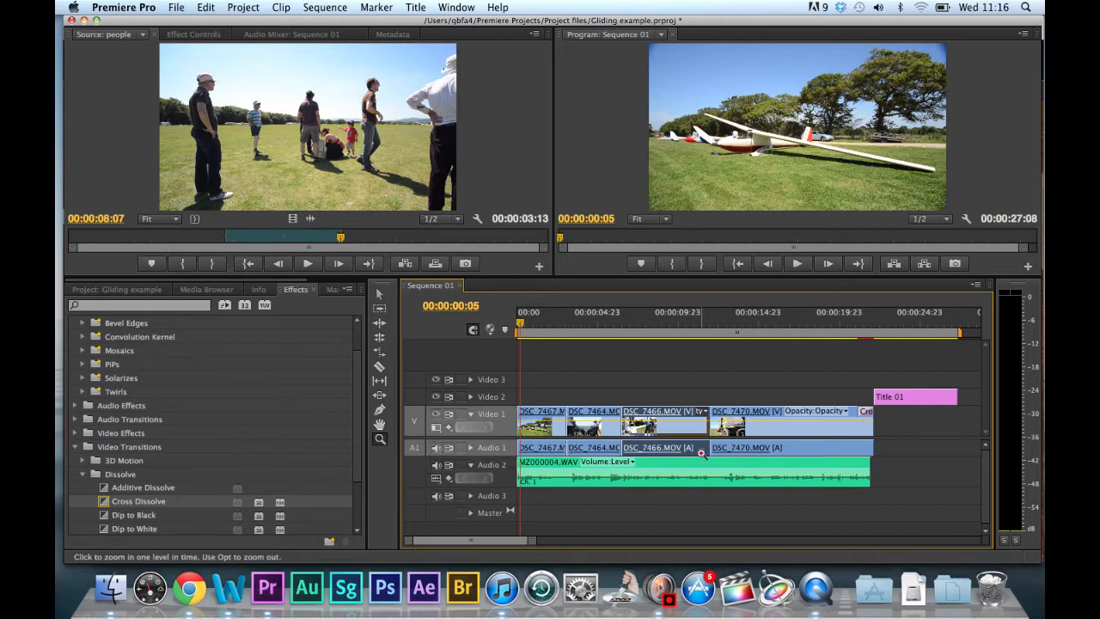
click(800, 265)
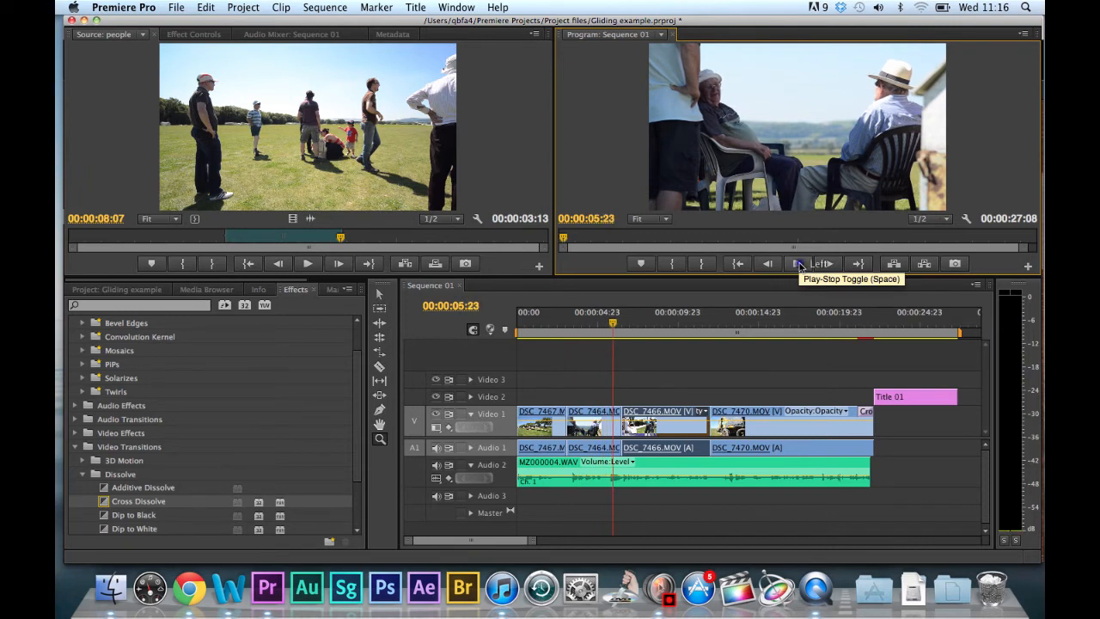
click(798, 265)
drag(614, 325, 558, 342)
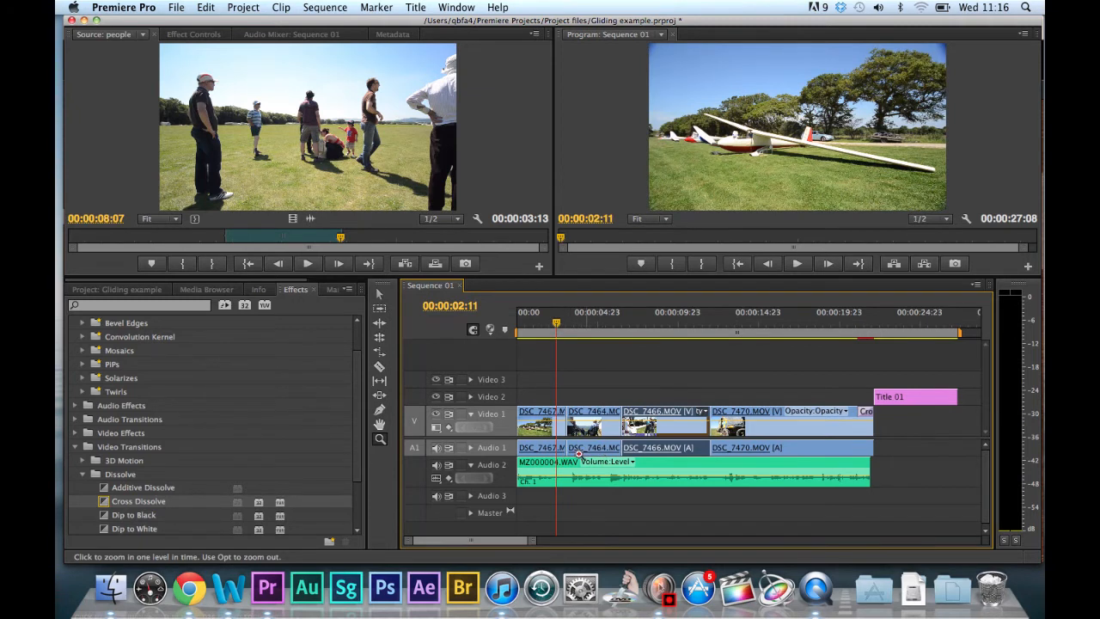
click(436, 449)
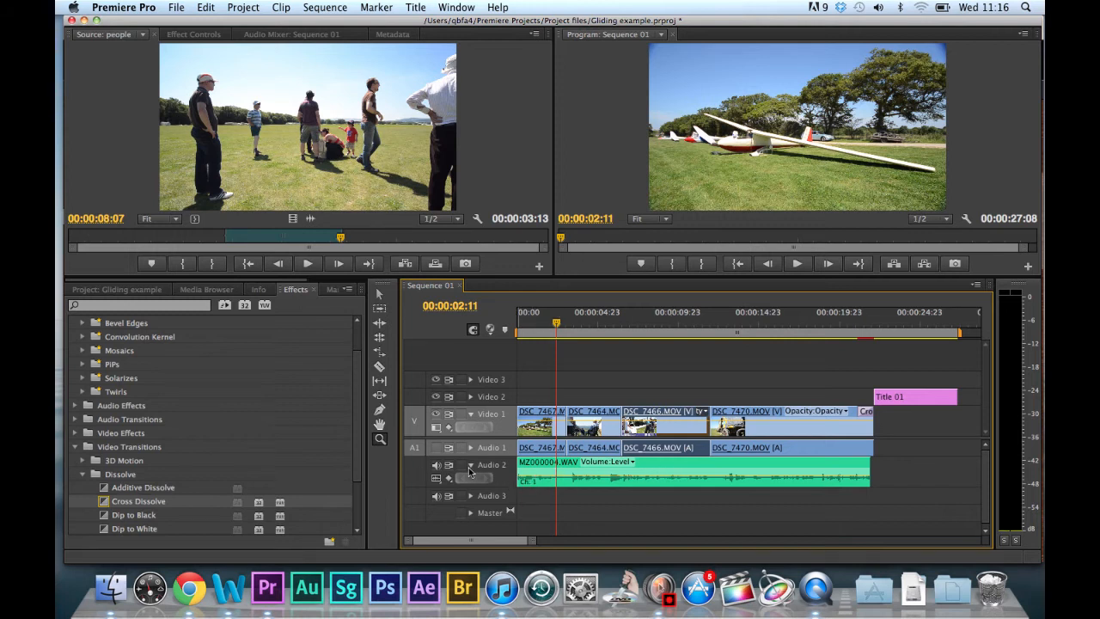
Compare playback with Audio 2's output off and on, then hide Video 1's output and restore it.
click(437, 464)
click(789, 264)
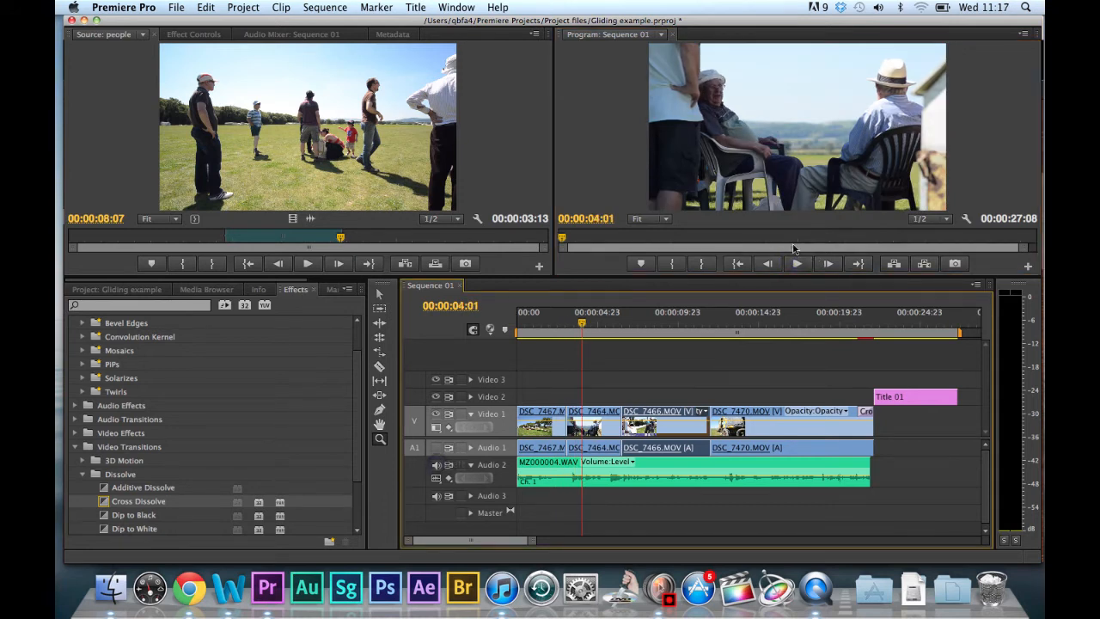
click(799, 264)
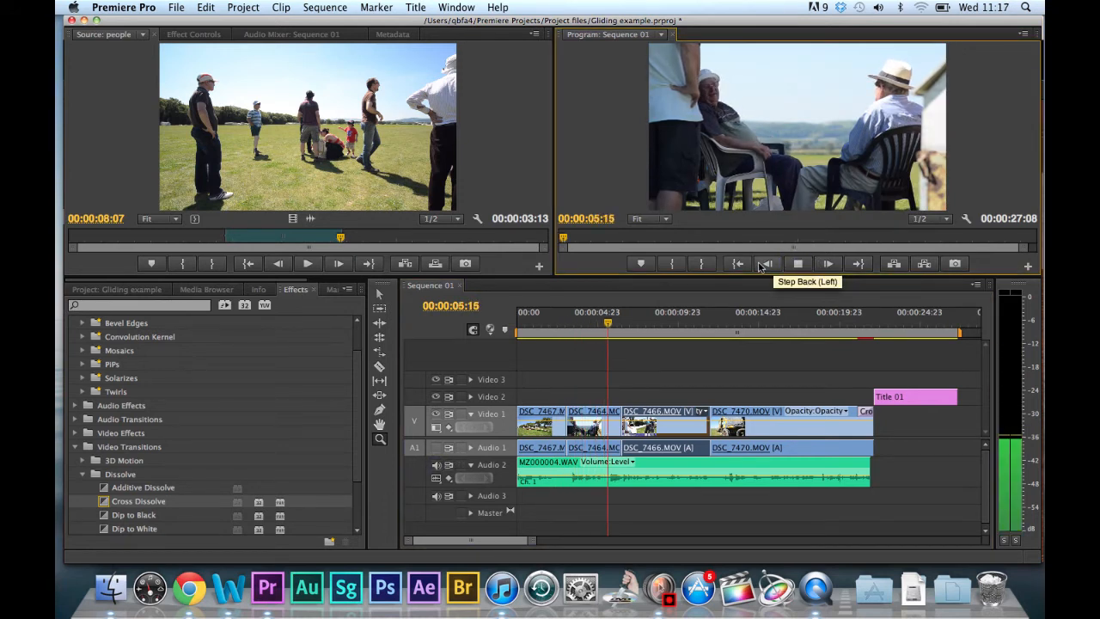
click(797, 263)
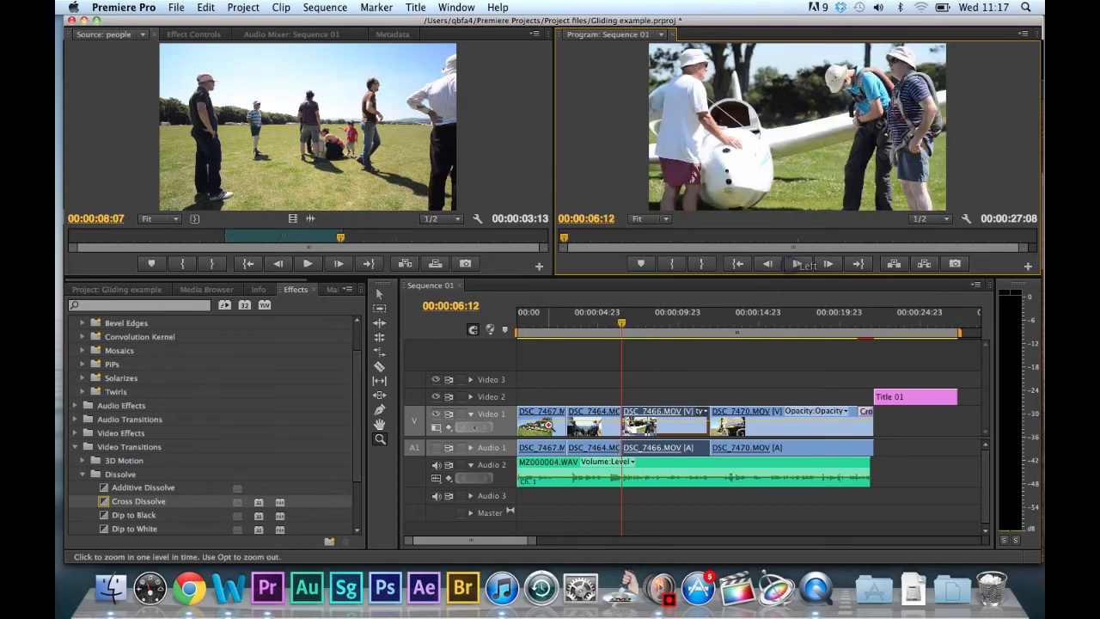
click(436, 416)
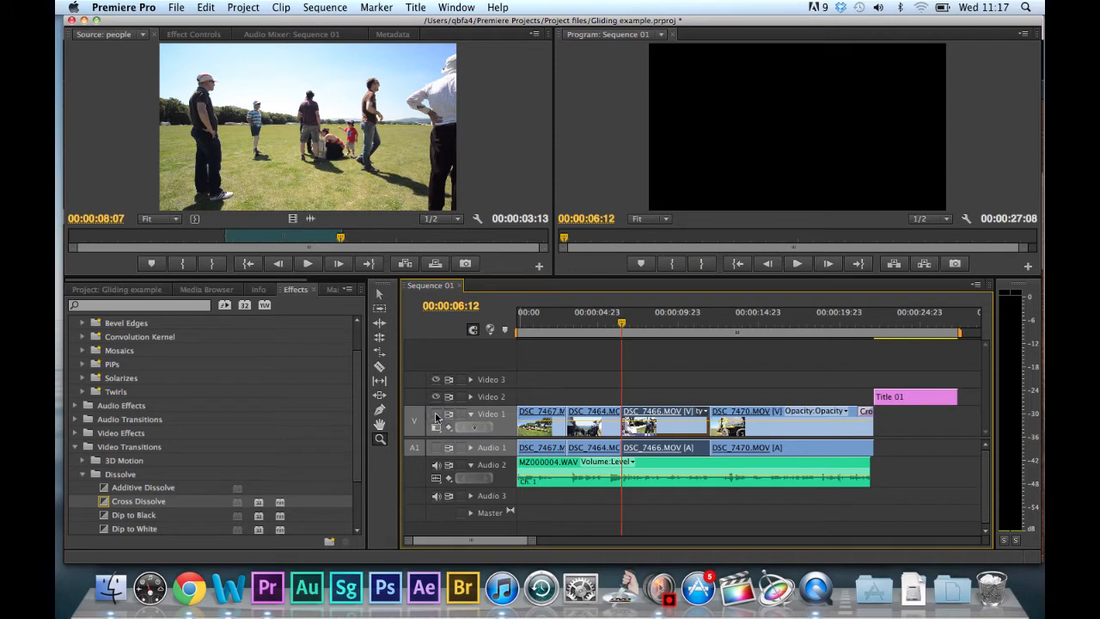
click(435, 415)
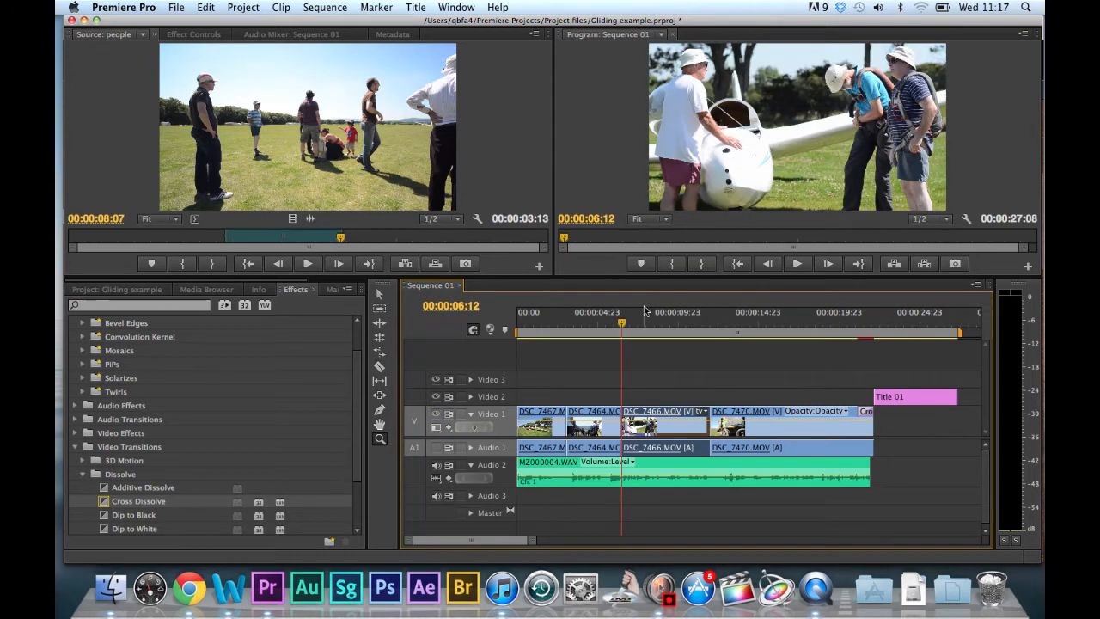
Position the sequence playhead at 00:00:05:06 within DSC_7464.MOV.
drag(623, 325, 592, 330)
key(Left)
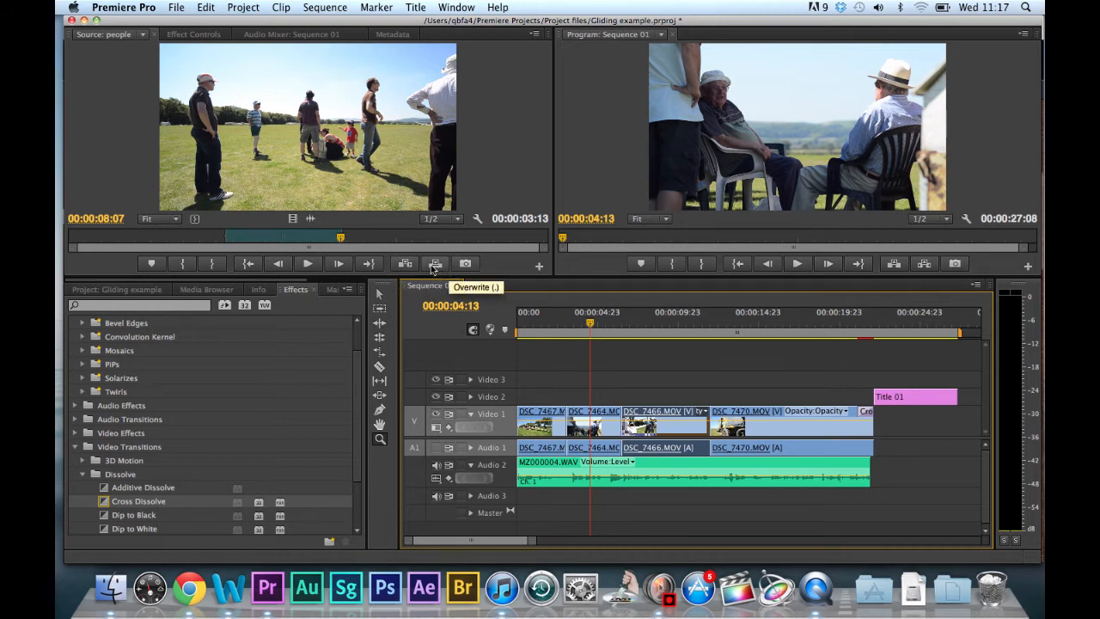
mouse_move(591, 325)
mouse_down()
mouse_move(611, 325)
mouse_move(602, 325)
mouse_up()
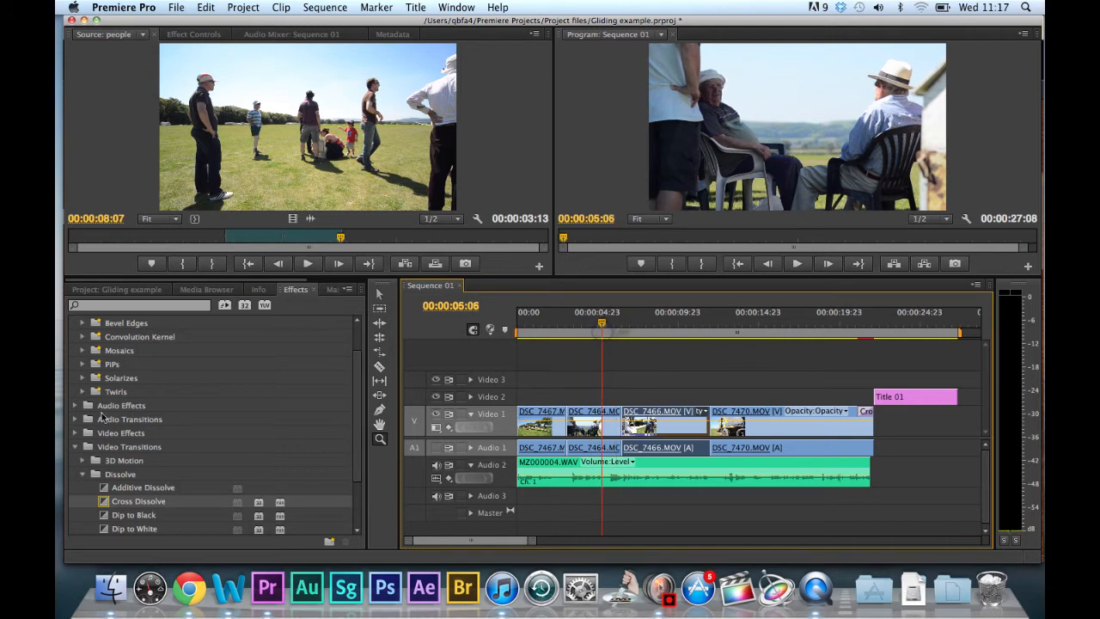
Select the people clip in the project and cue its source footage to about 00:00:05:01.
click(117, 289)
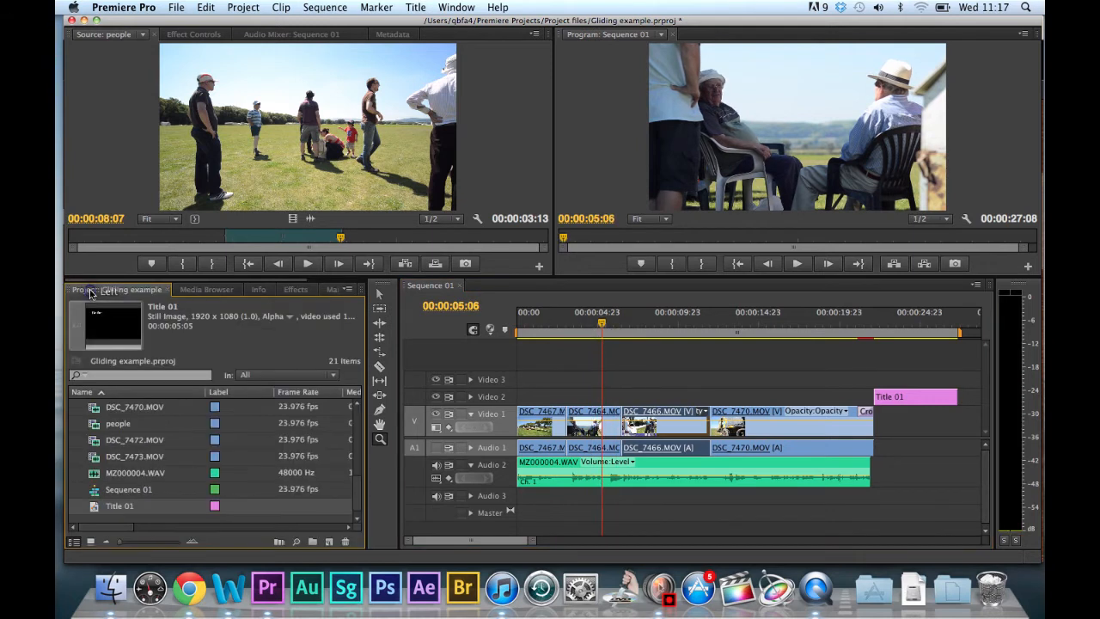
click(109, 428)
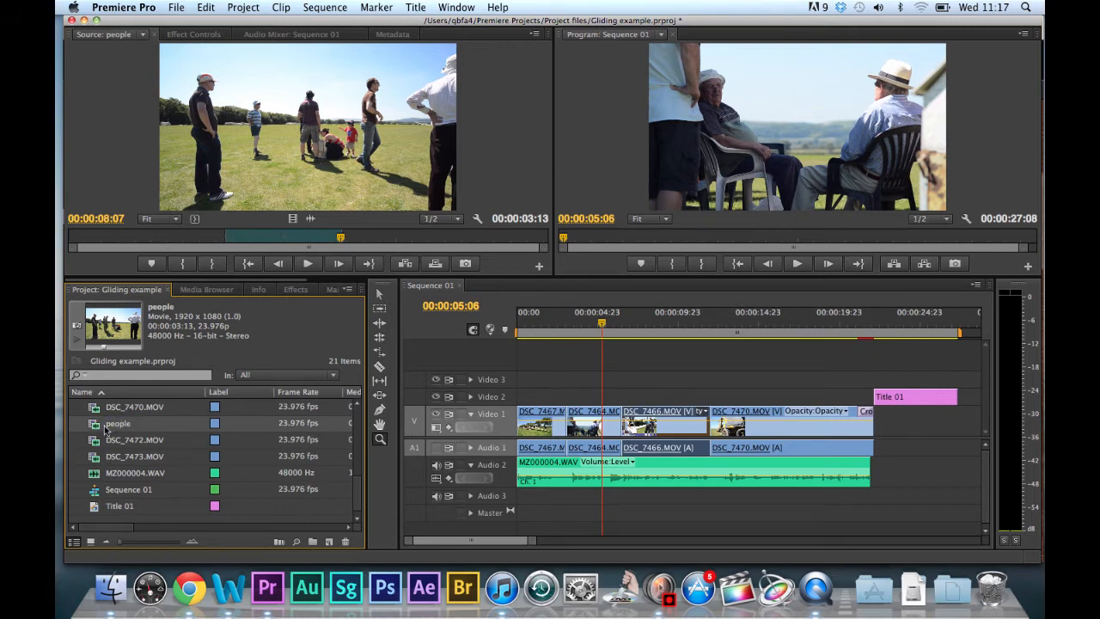
click(235, 245)
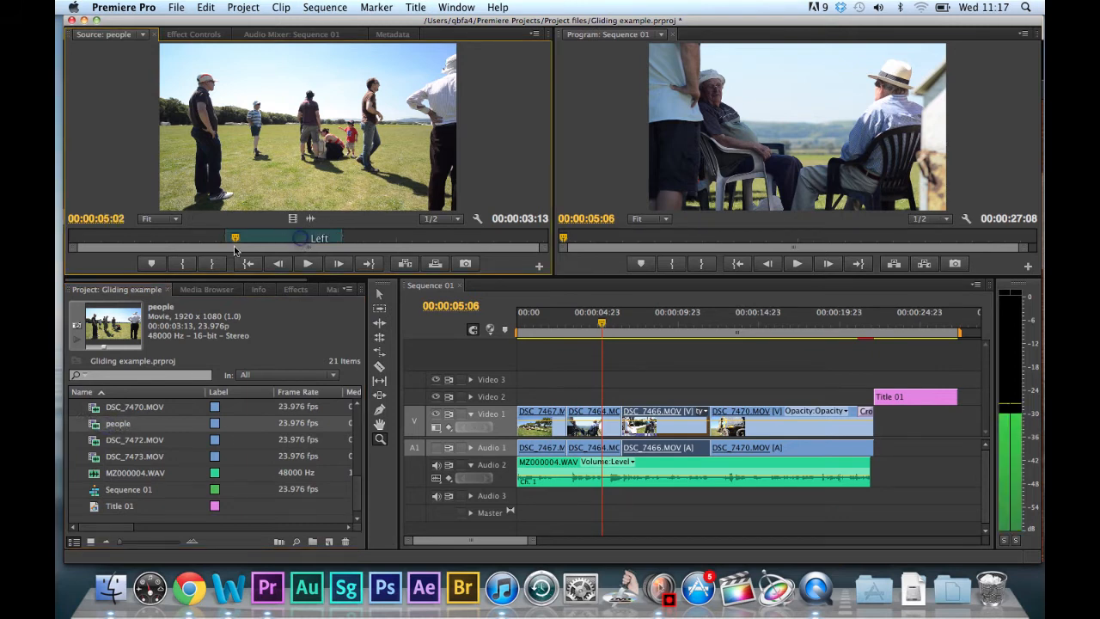
Park the sequence playhead on the cut between DSC_7466.MOV and DSC_7470.MOV, at 00:00:12:00.
click(649, 331)
drag(650, 331, 710, 337)
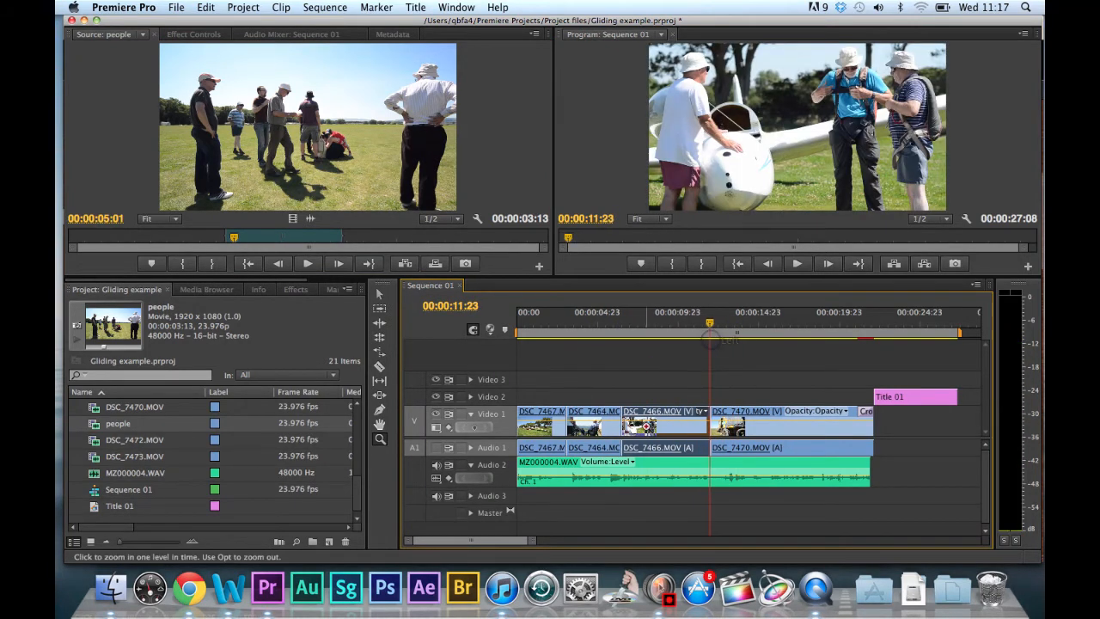
drag(709, 329, 710, 325)
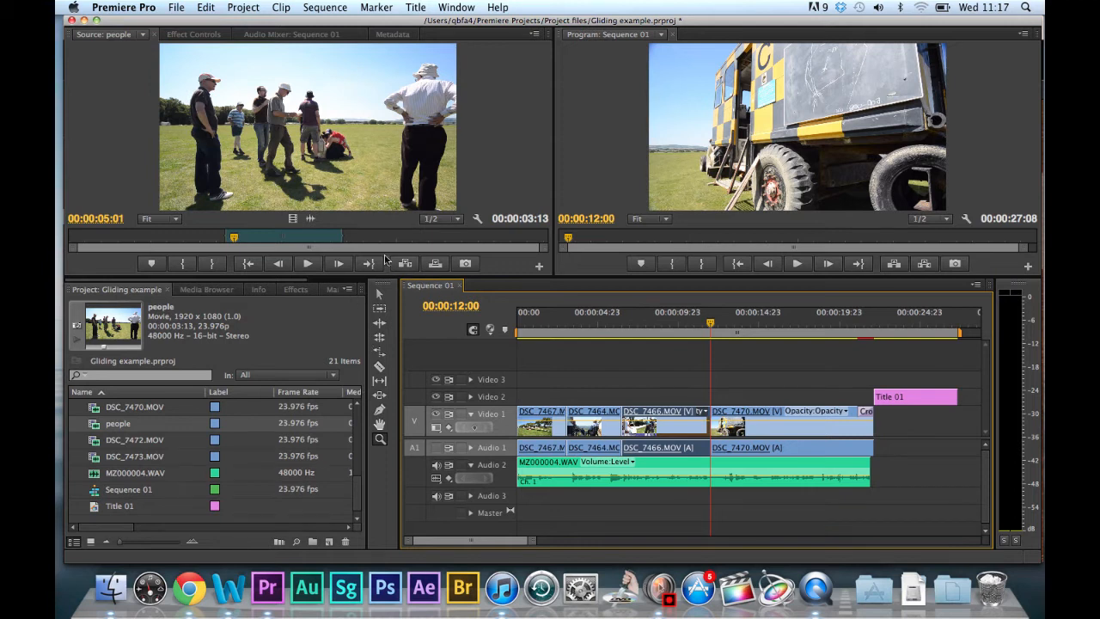
Overwrite the start of DSC_7470.MOV on Video 1 with the people clip at 00:00:12:00, and undo the edit.
click(305, 137)
drag(306, 137, 713, 423)
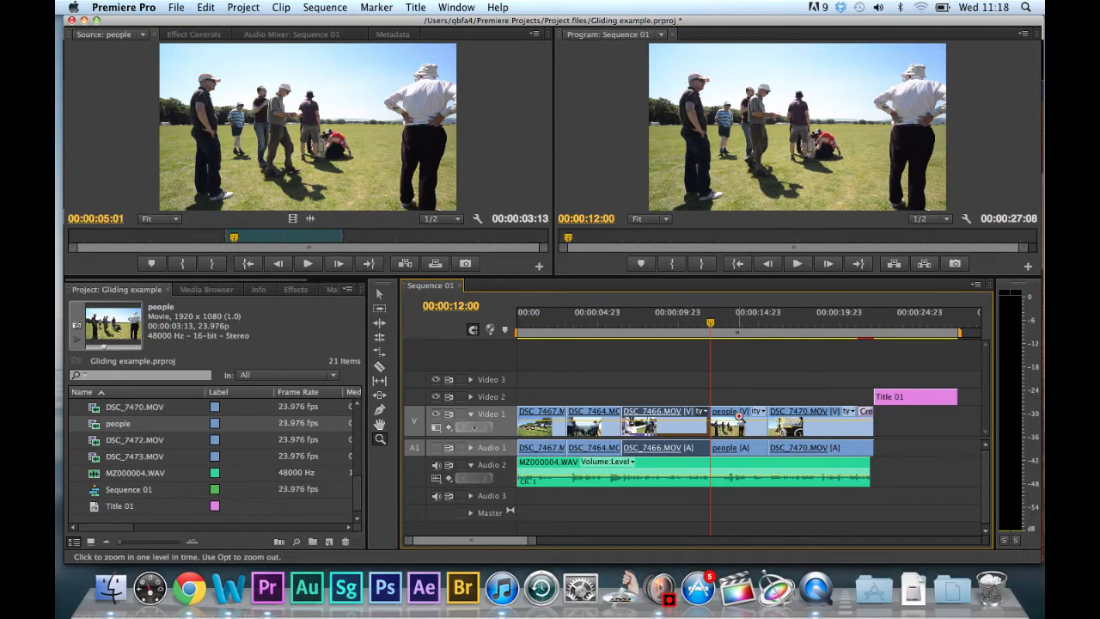
key(super+z)
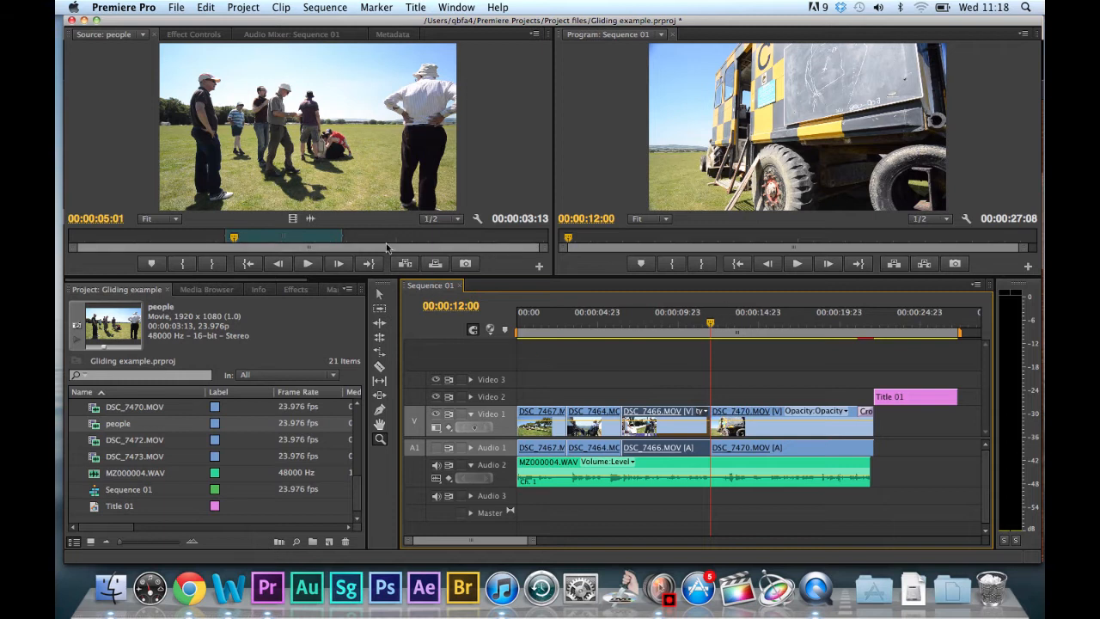
Insert the people clip at 00:00:12:00 with Audio 2 sync-locked, check the split in the sequence, and undo the insert.
click(380, 296)
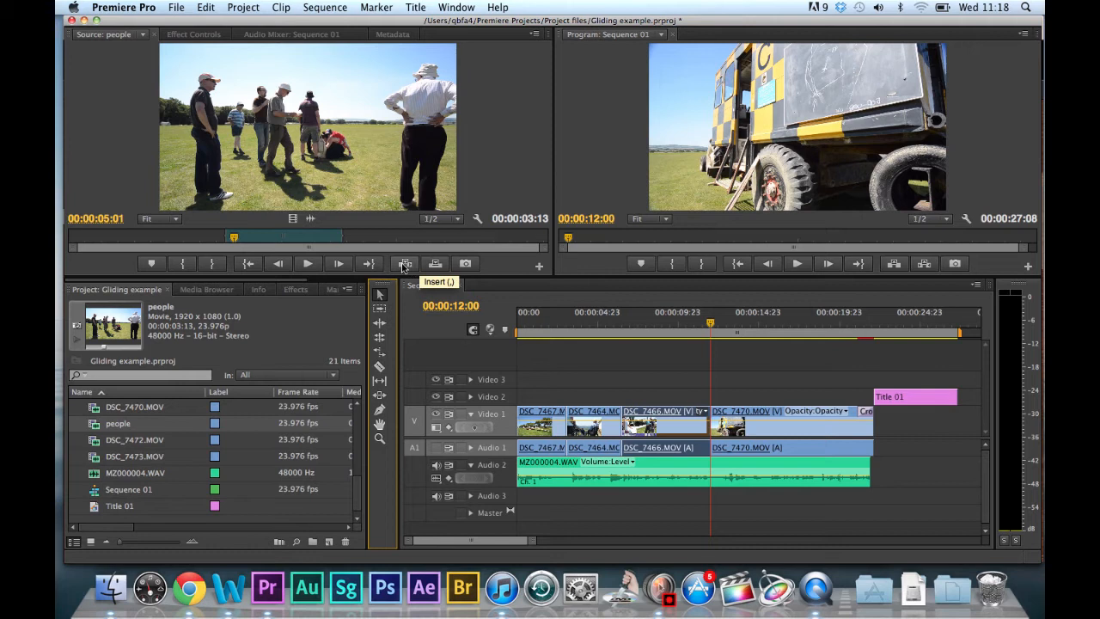
click(404, 264)
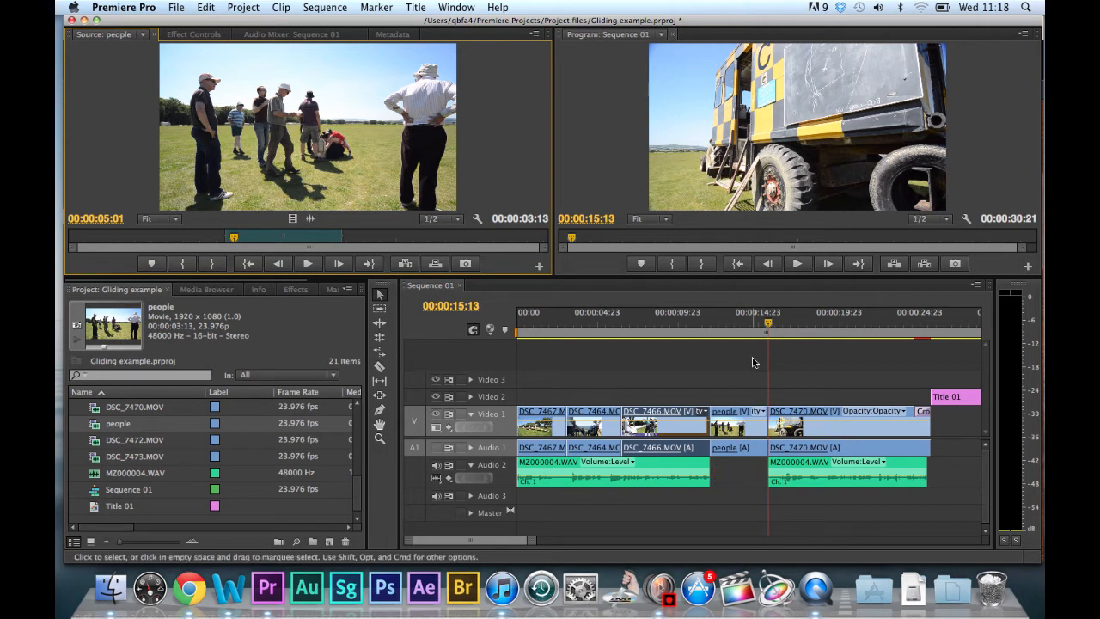
click(736, 327)
click(701, 330)
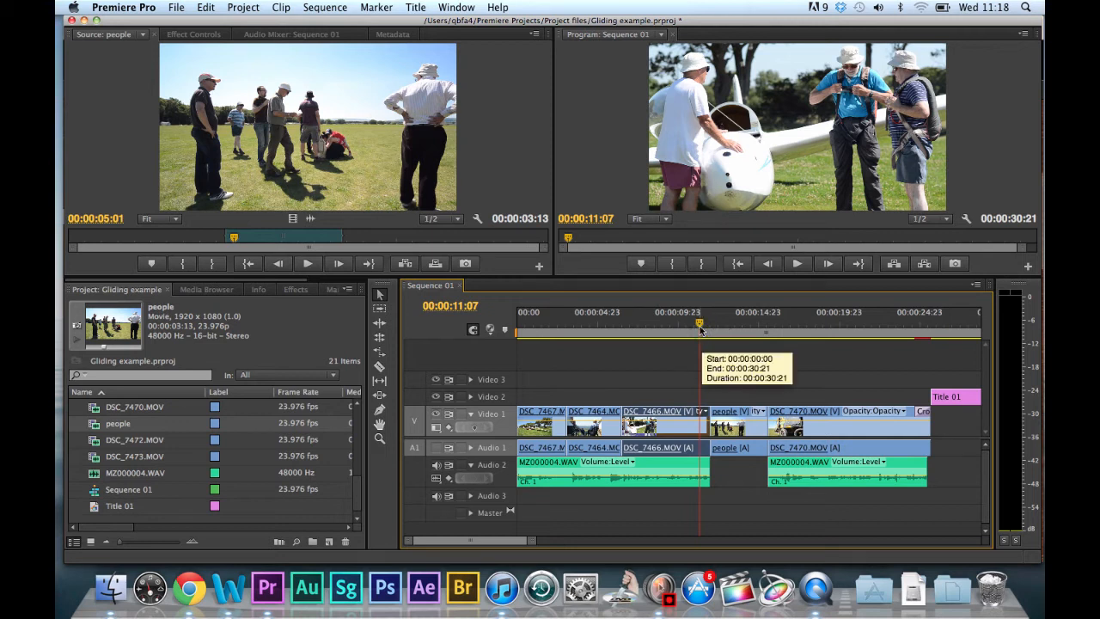
click(703, 328)
key(super+z)
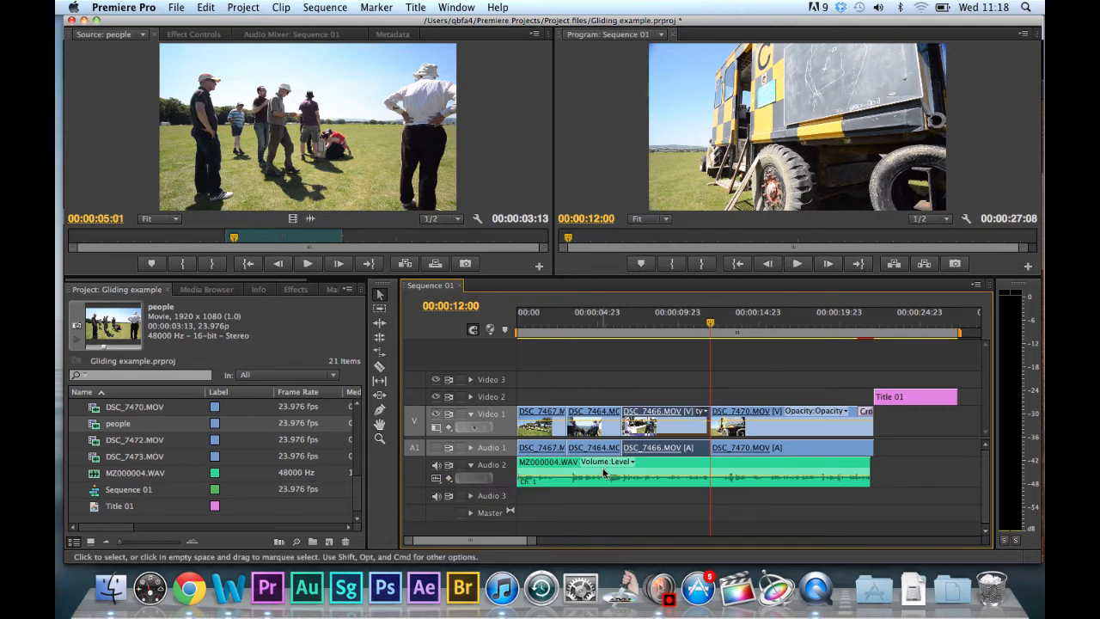
Turn off Audio 2's sync lock, insert the people clip at 00:00:12:00, and undo that insert.
mouse_move(604, 472)
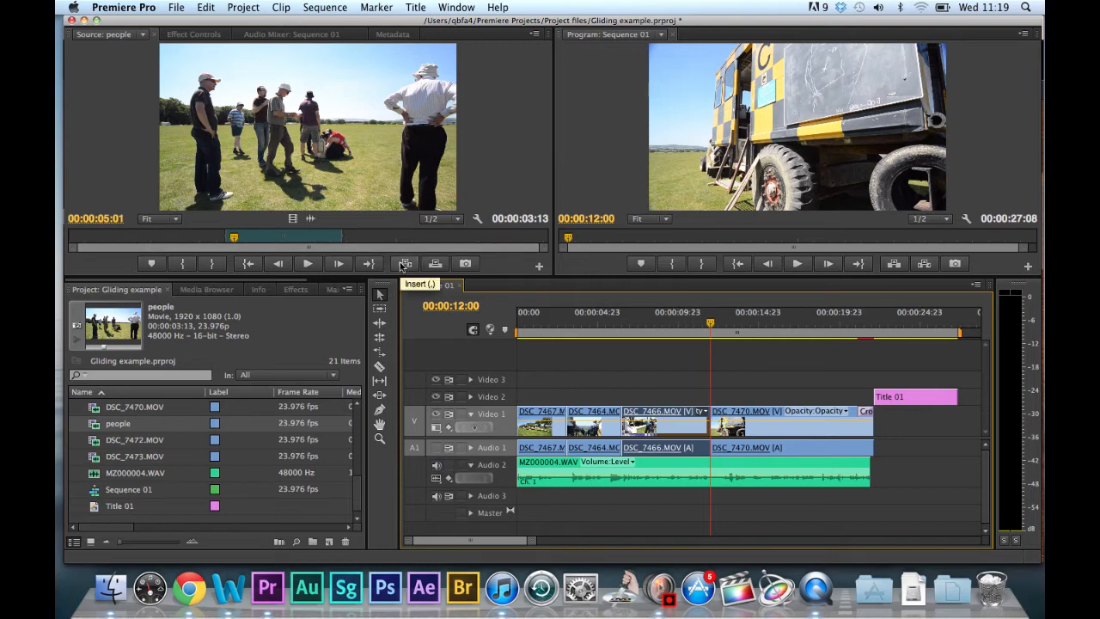
click(401, 265)
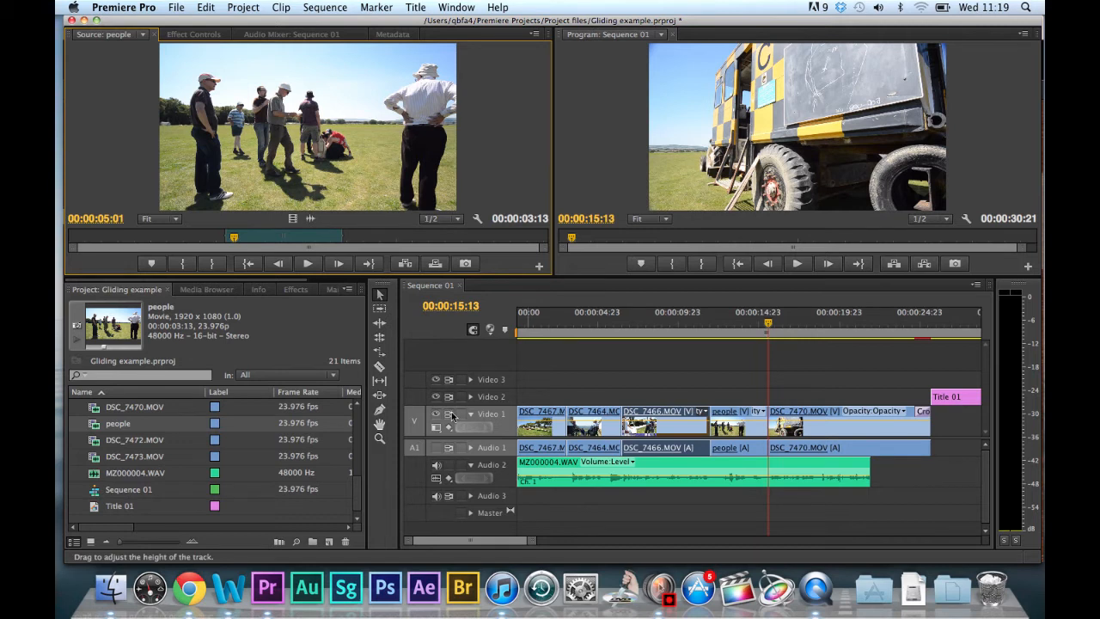
click(447, 468)
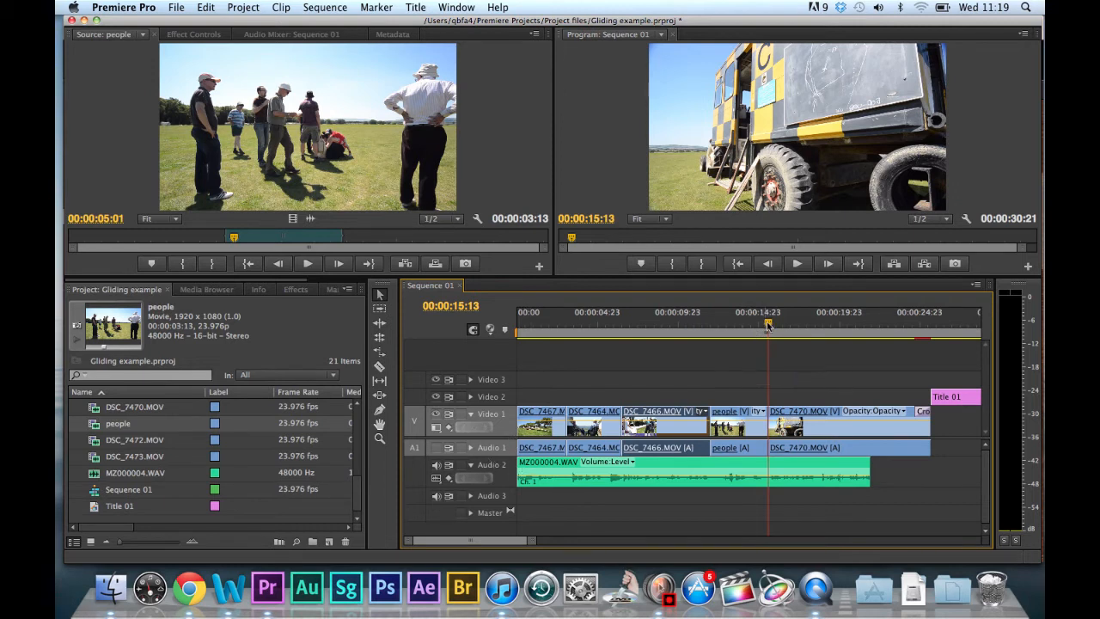
drag(770, 324, 696, 324)
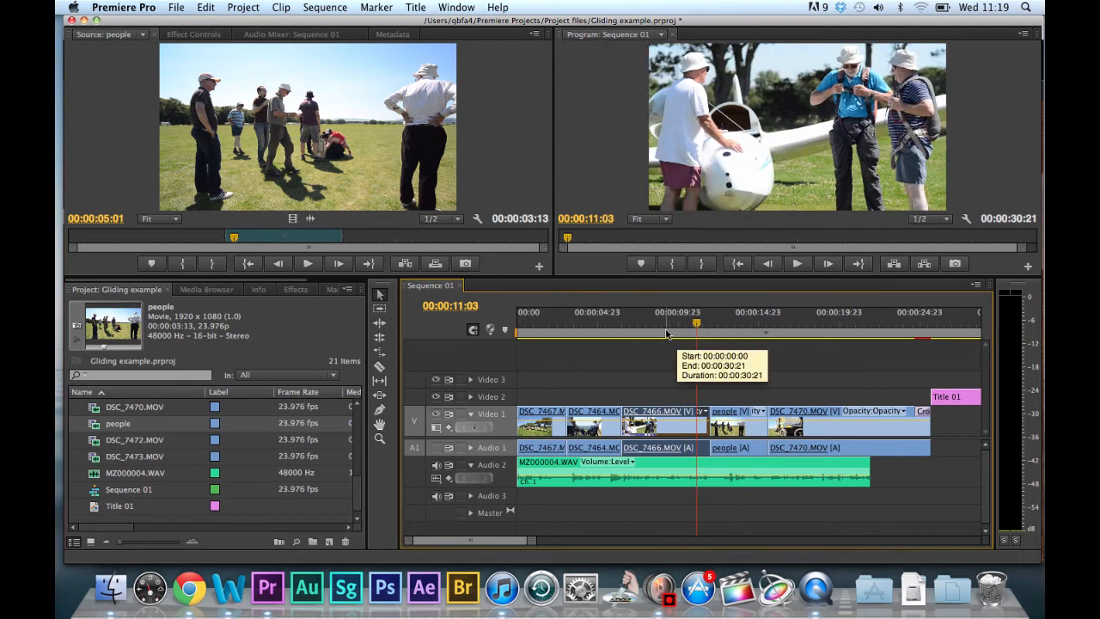
key(super+z)
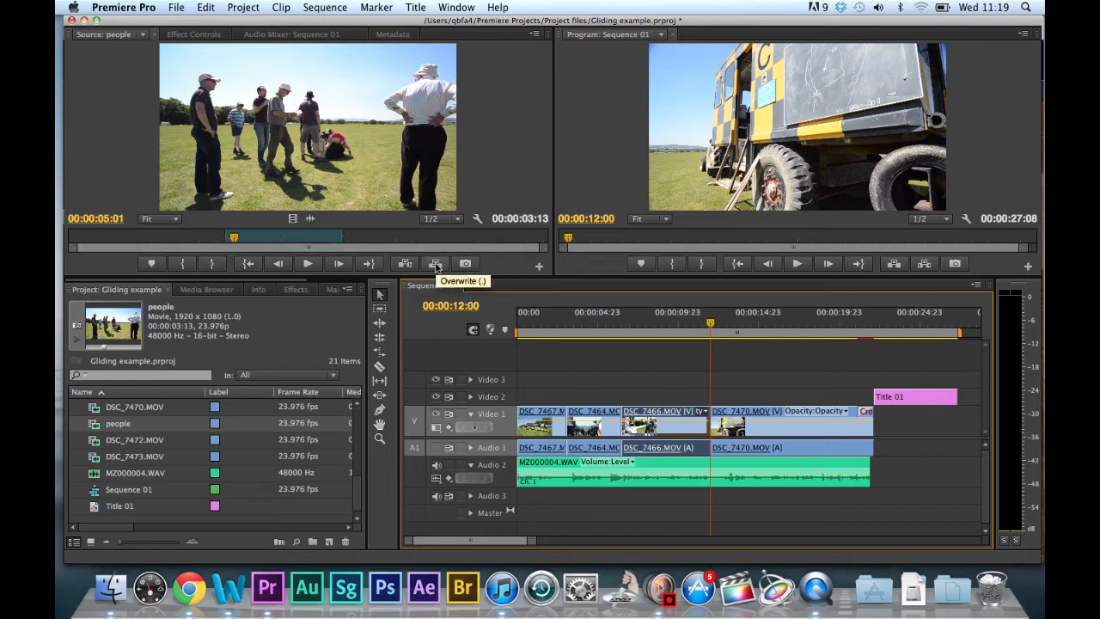
Overwrite the middle of DSC_7470.MOV with the people clip at 00:00:15:01, and undo the overwrite.
drag(714, 324, 759, 327)
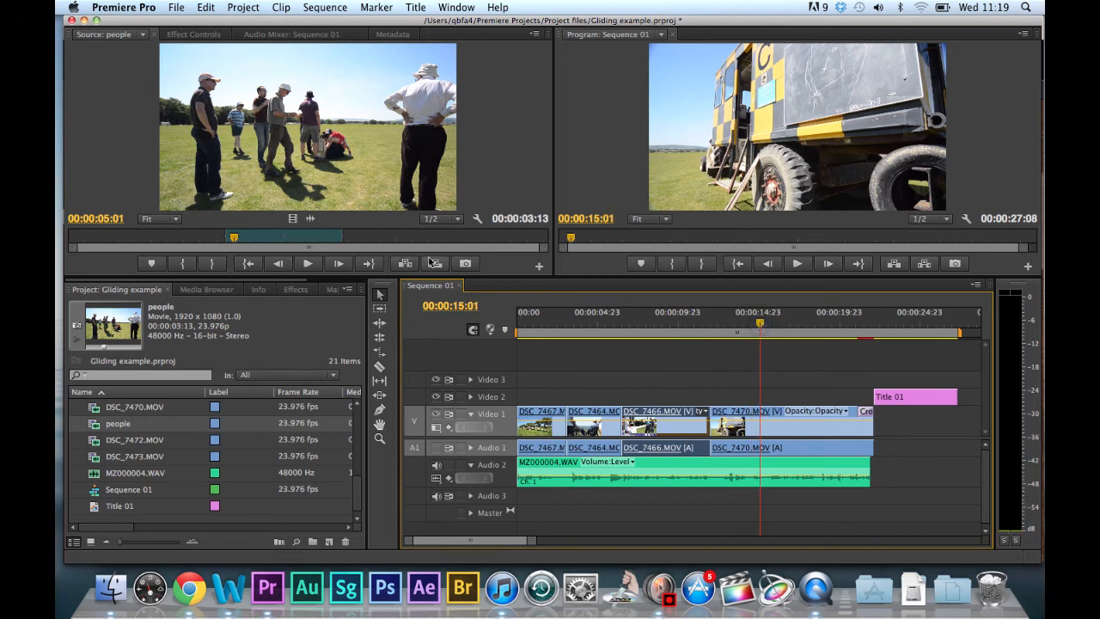
click(436, 265)
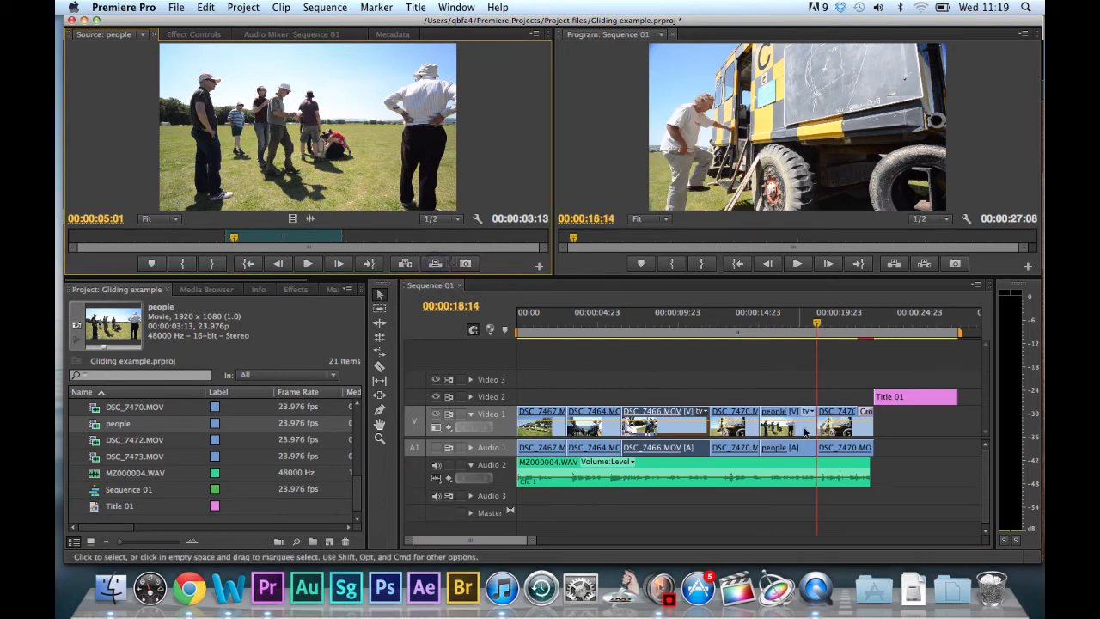
click(816, 324)
key(super+z)
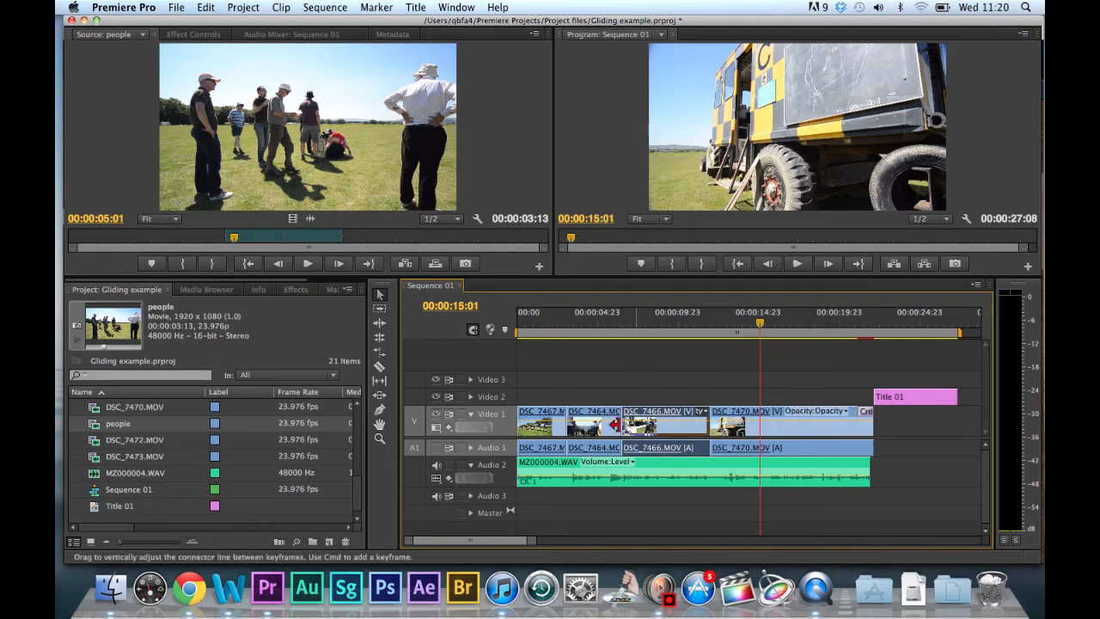
Place only the people clip's video on Video 2, overlapping the cut between DSC_7464.MOV and DSC_7466.MOV.
drag(773, 325, 732, 359)
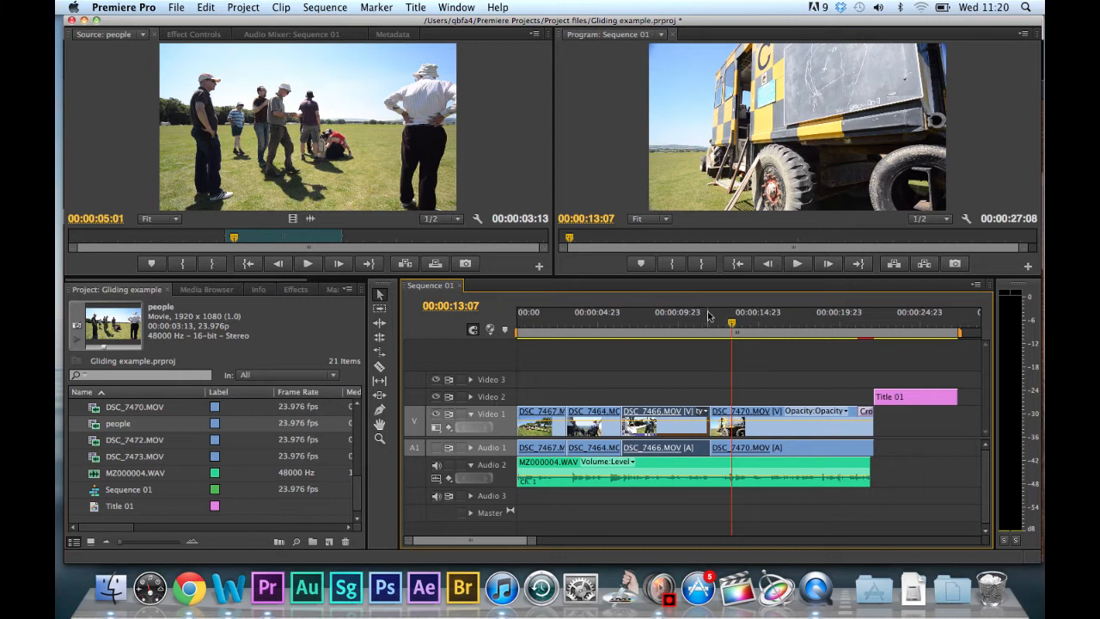
drag(730, 322, 490, 357)
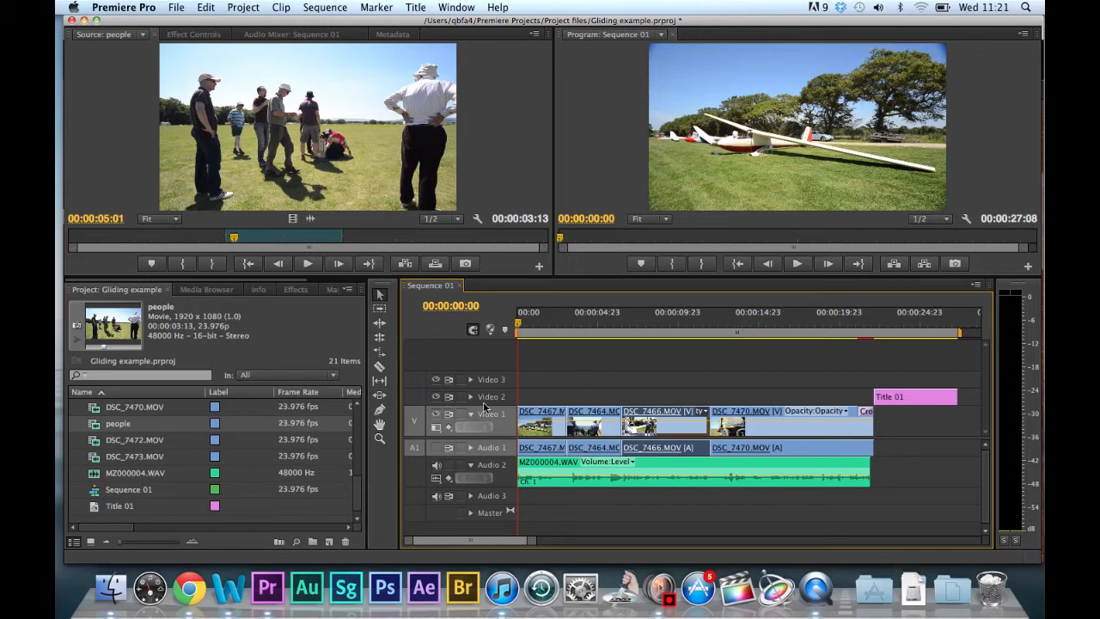
drag(518, 324, 524, 324)
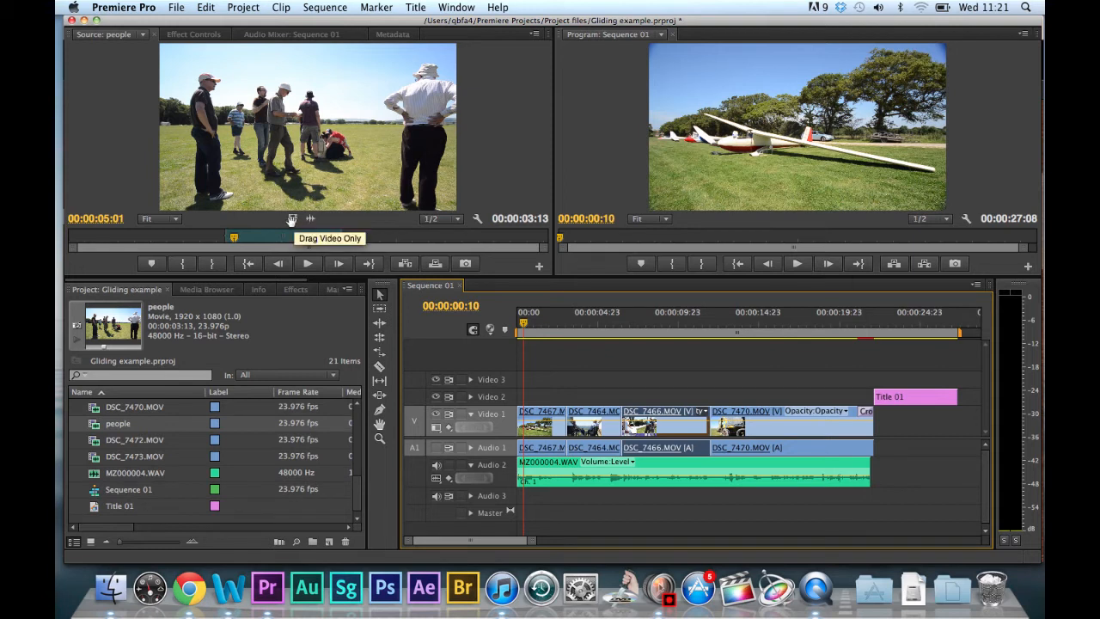
drag(291, 220, 610, 397)
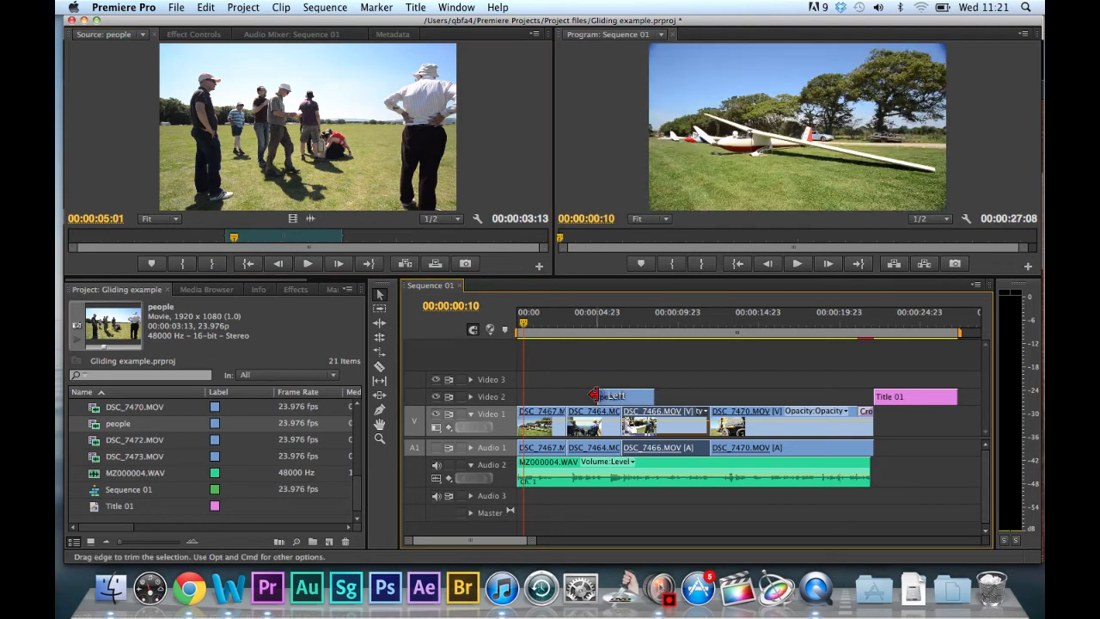
Play the sequence from 00:00:03:17 through the people cutaway on Video 2.
click(578, 319)
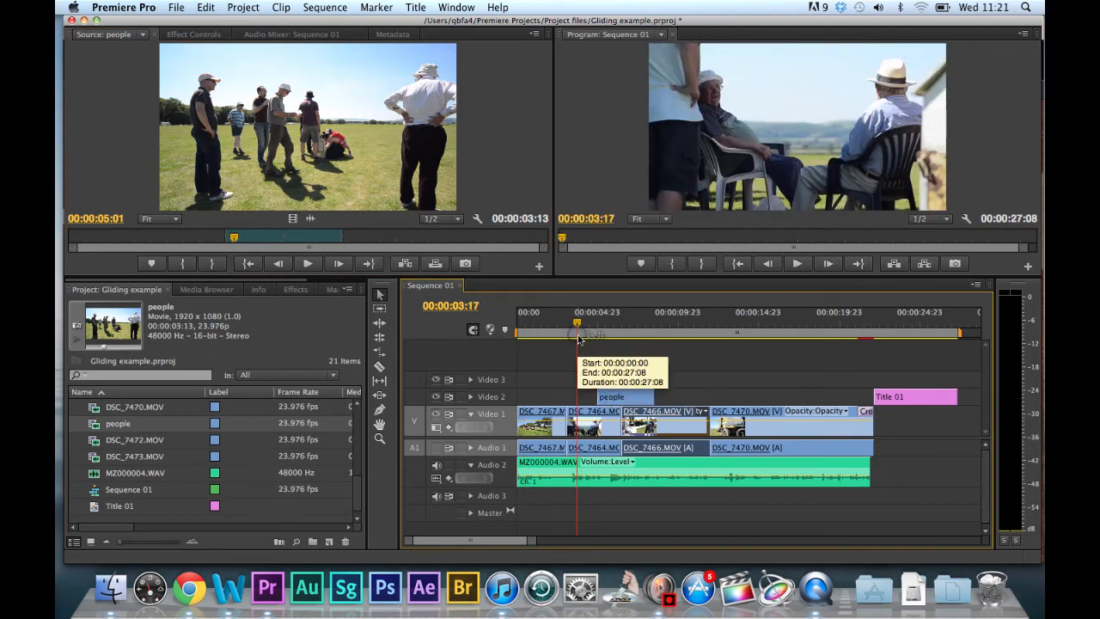
key(space)
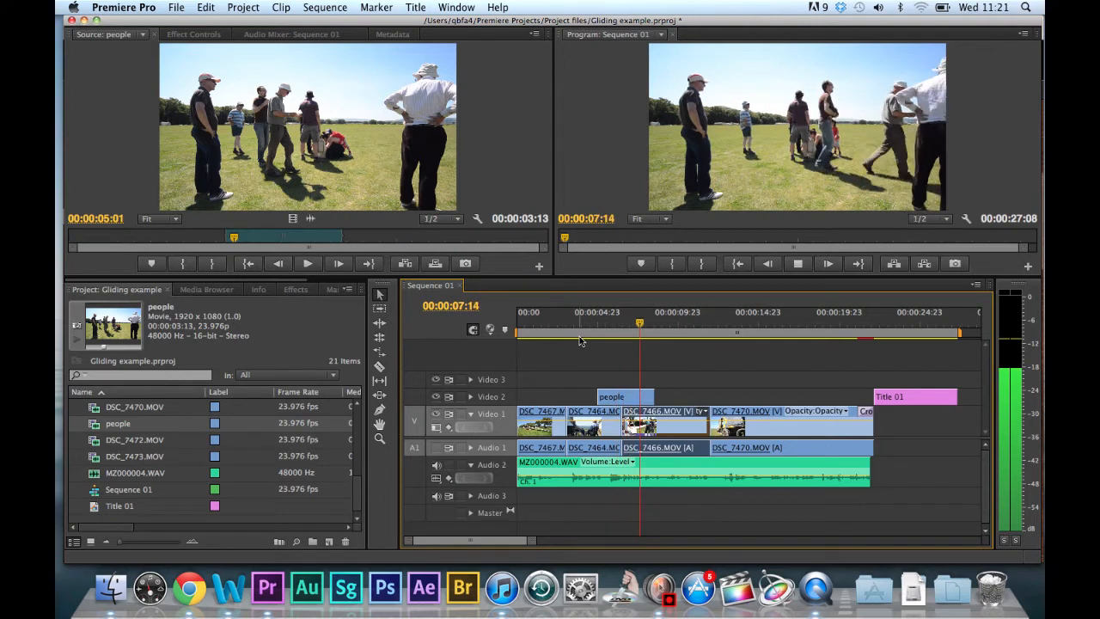
key(space)
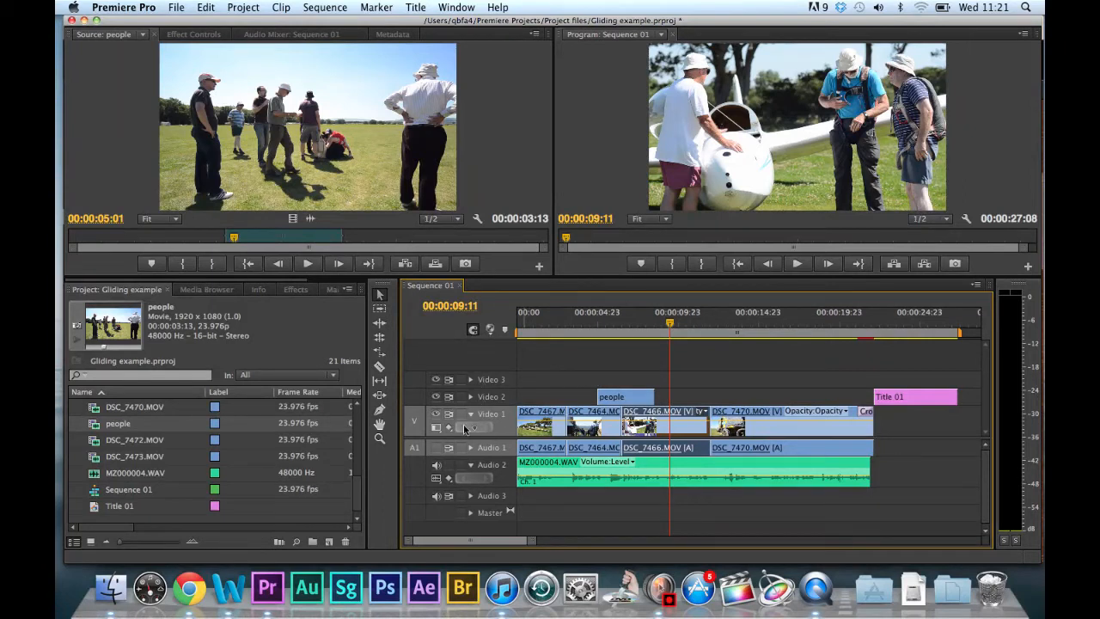
Review the Add Tracks options for video, audio and audio submix tracks, and cancel without adding any.
click(487, 396)
click(489, 396)
right_click(487, 400)
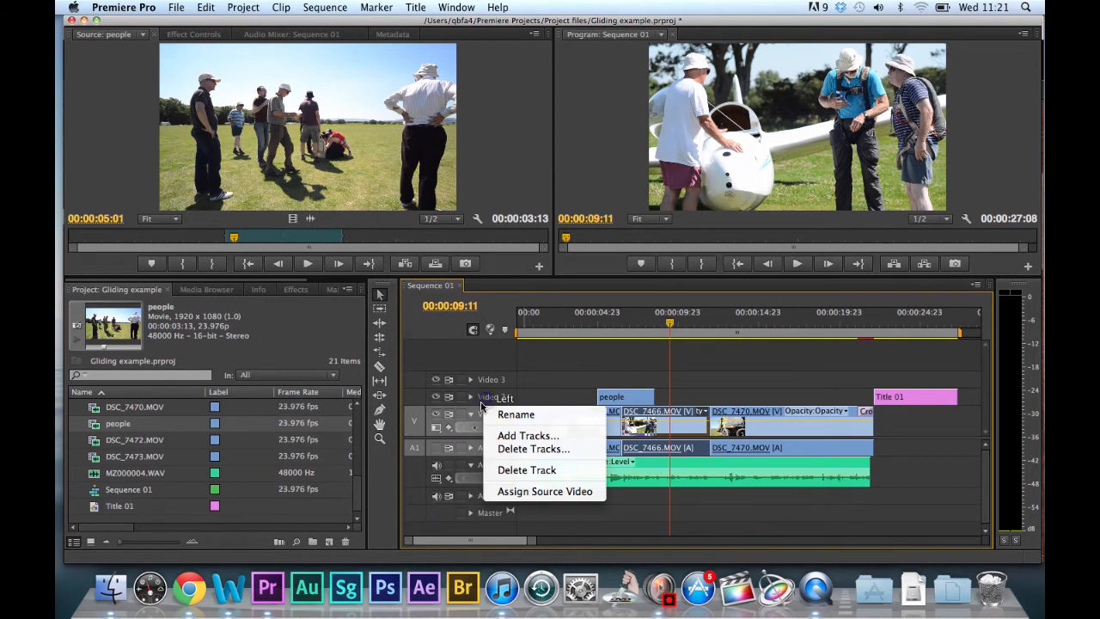
click(520, 436)
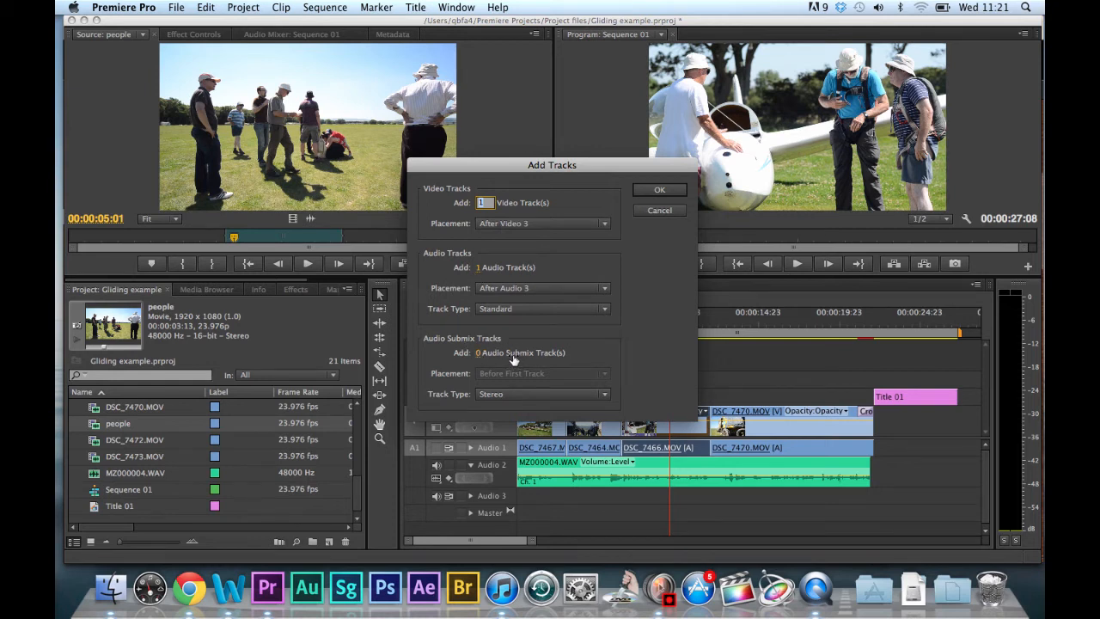
click(656, 211)
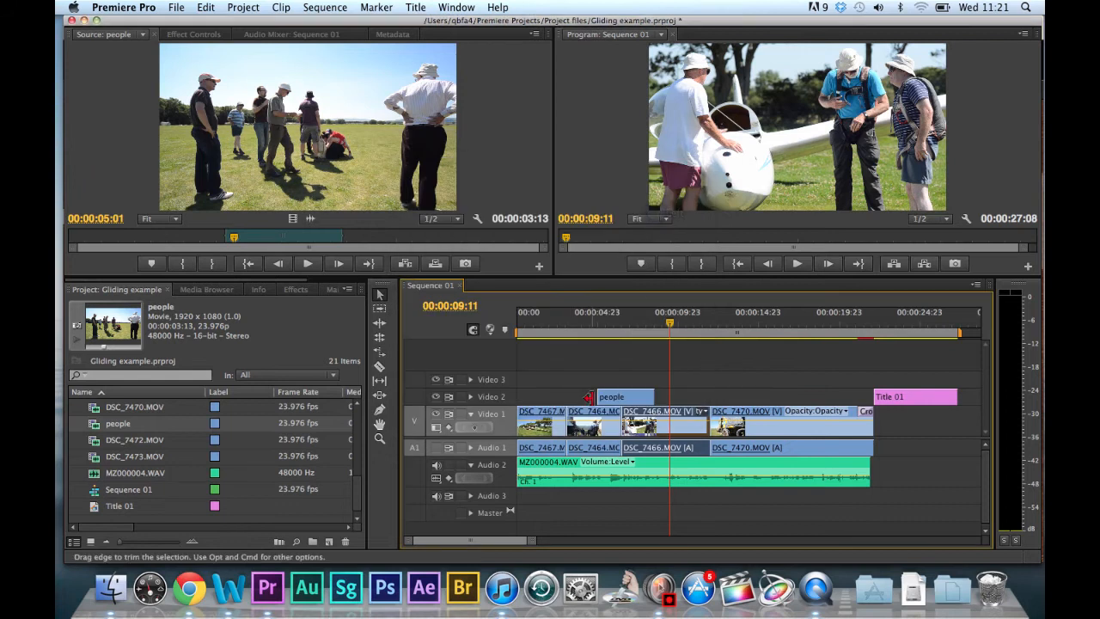
Scrub back to 00:00:04:15 and undo the placement of the people clip on Video 2.
click(614, 333)
drag(613, 335, 592, 336)
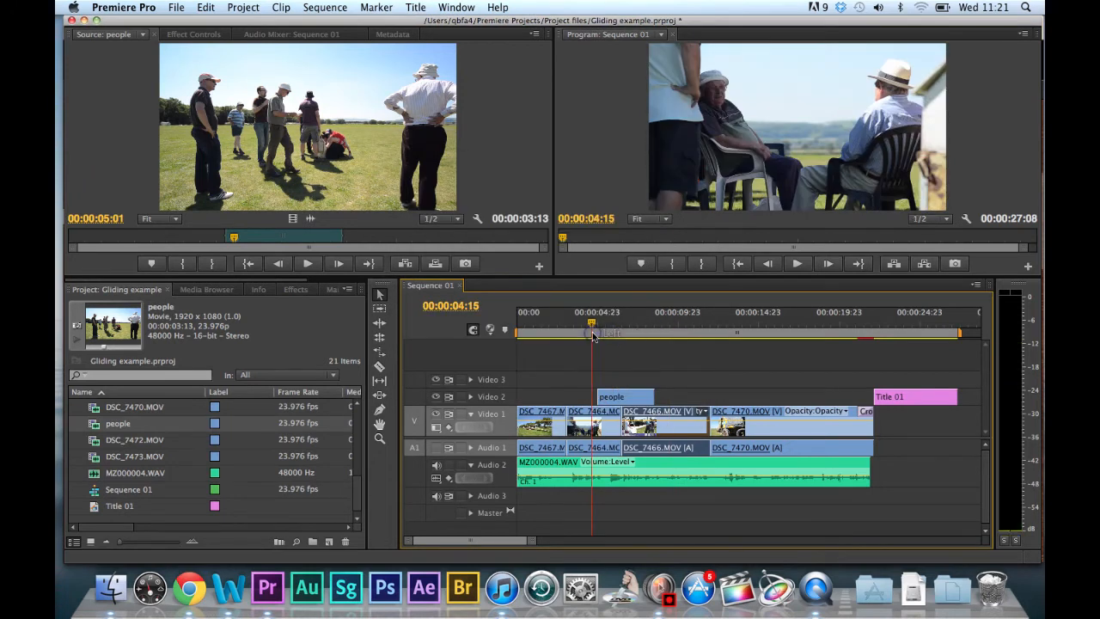
key(super+z)
Return the sequence playhead to 00:00:00:00 and load Title 01 into the Source monitor.
drag(593, 326, 509, 334)
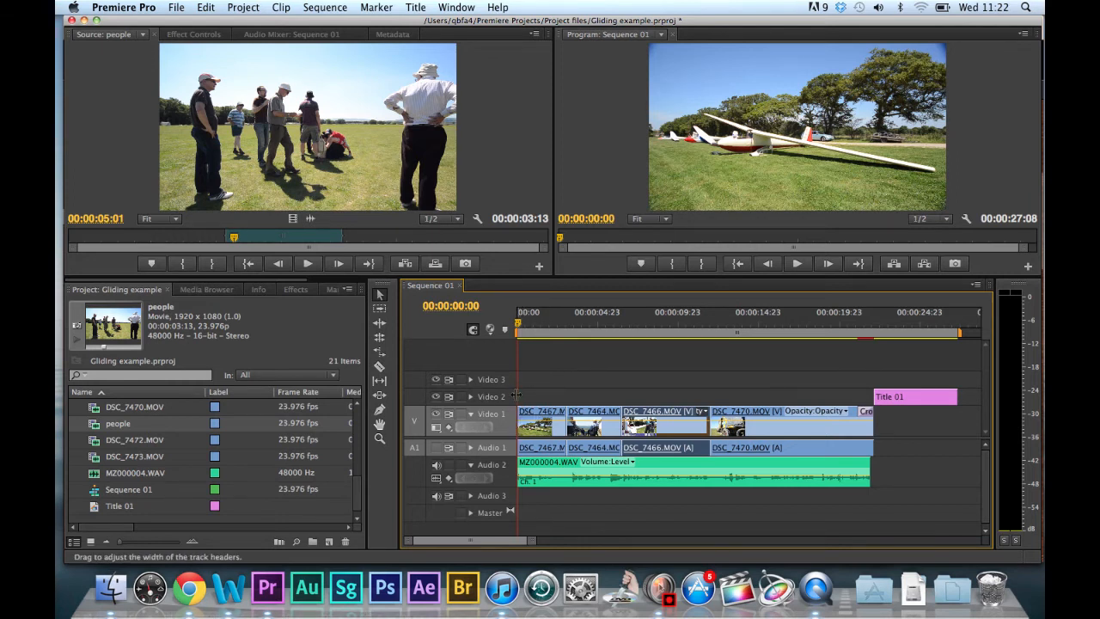
double_click(112, 506)
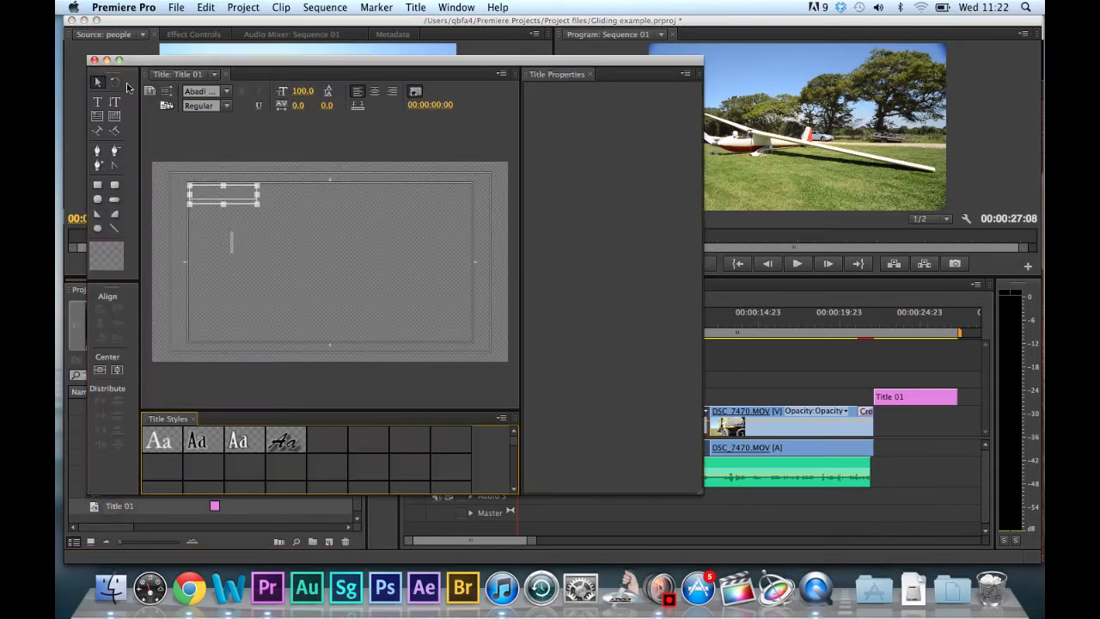
click(94, 61)
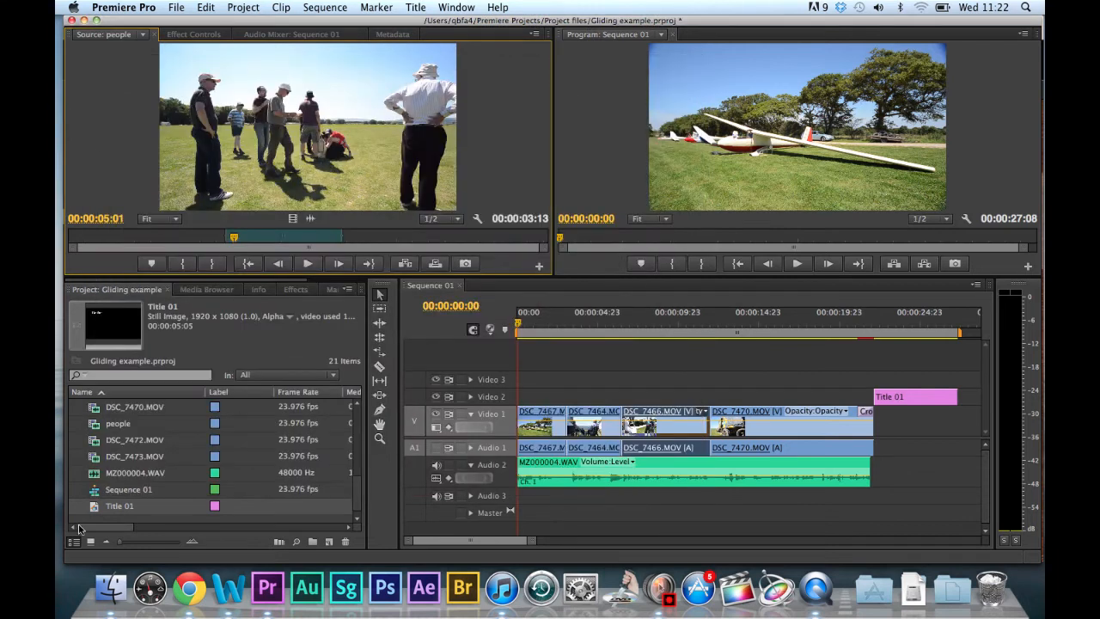
drag(86, 509, 249, 172)
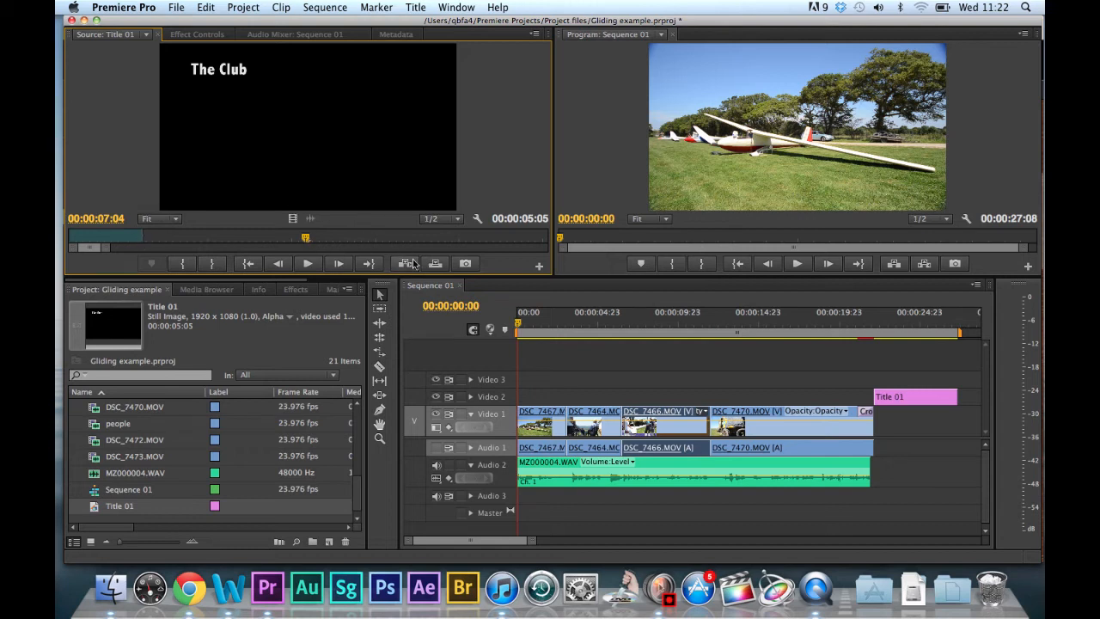
click(518, 327)
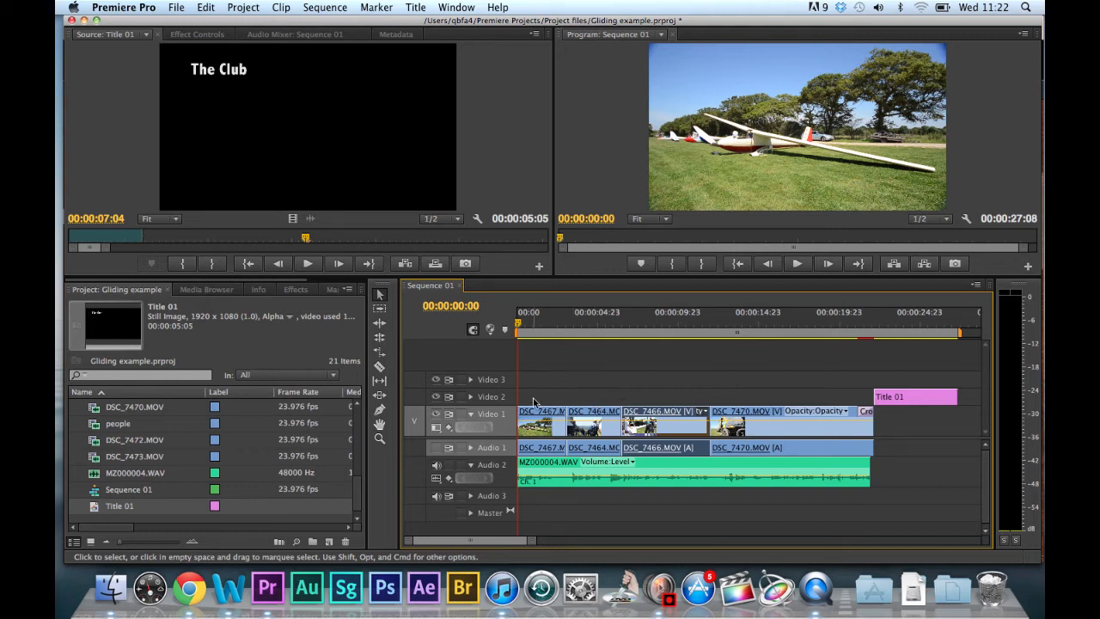
Load DSC_7472.MOV into the Source monitor for comparison, and replace it with Title 01 again.
click(415, 423)
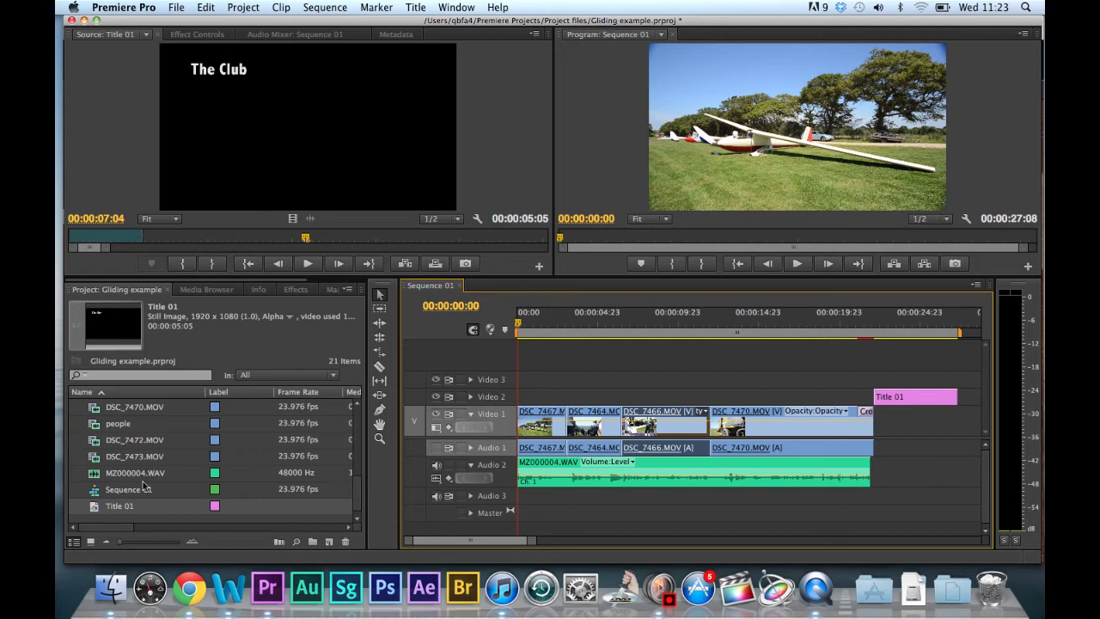
double_click(99, 440)
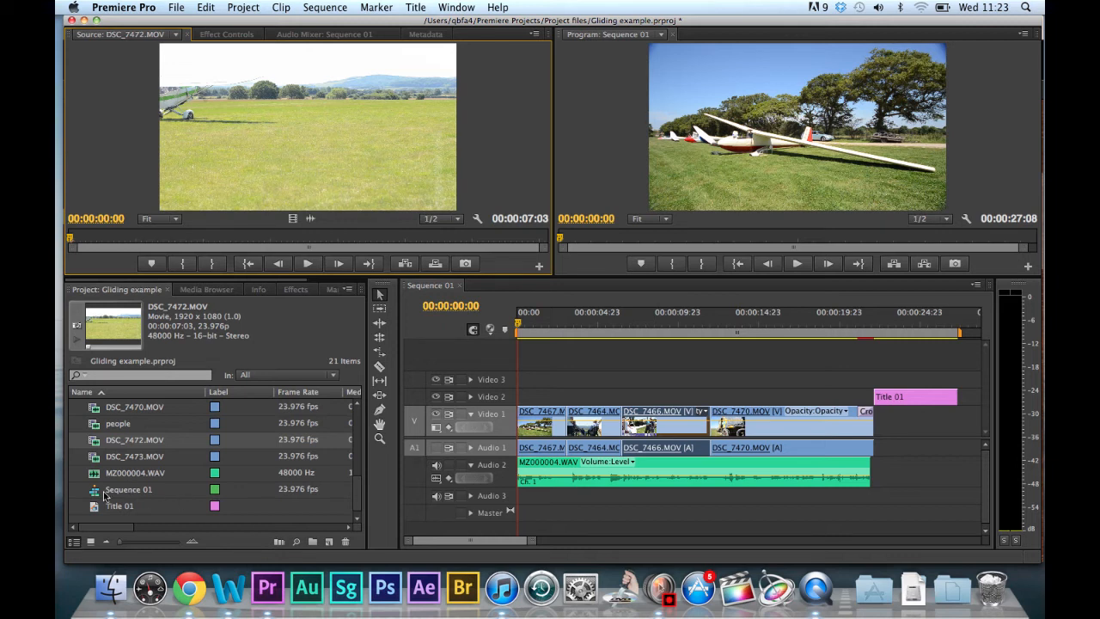
drag(103, 508, 244, 118)
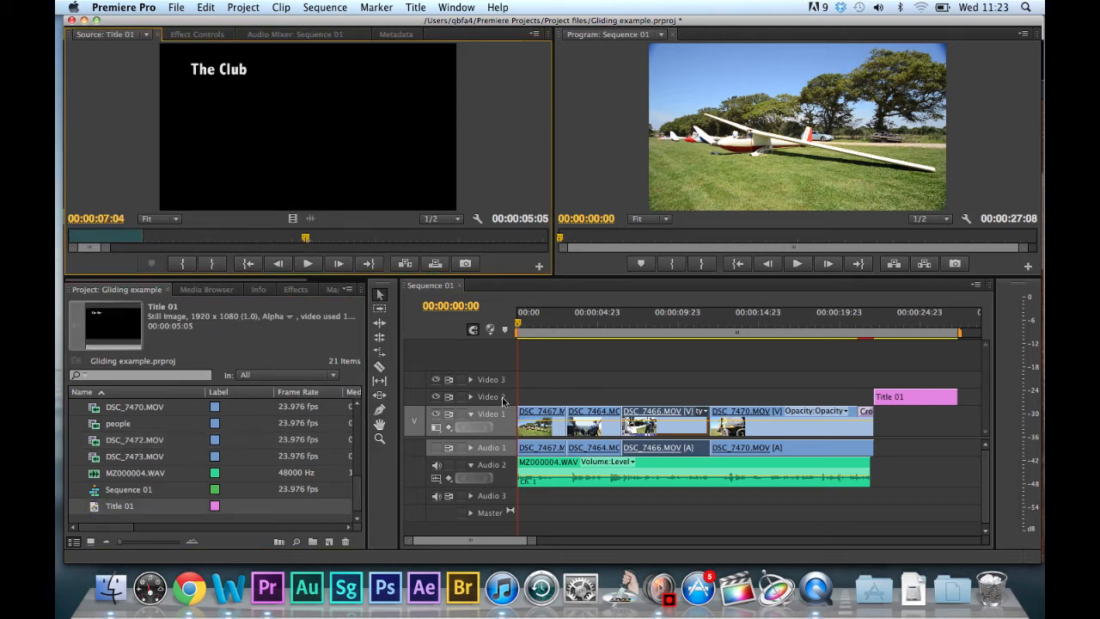
Insert Title 01 on Video 2 at 00:00:00:00 by targeting that track, and play the sequence from near its start.
drag(417, 425, 413, 400)
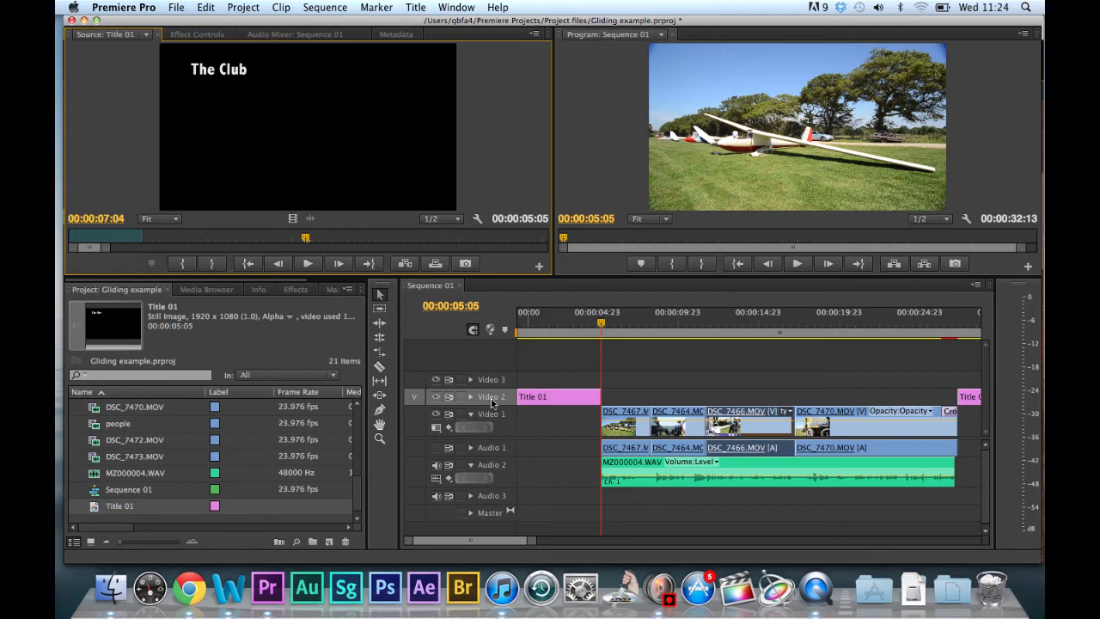
drag(603, 333, 526, 340)
key(space)
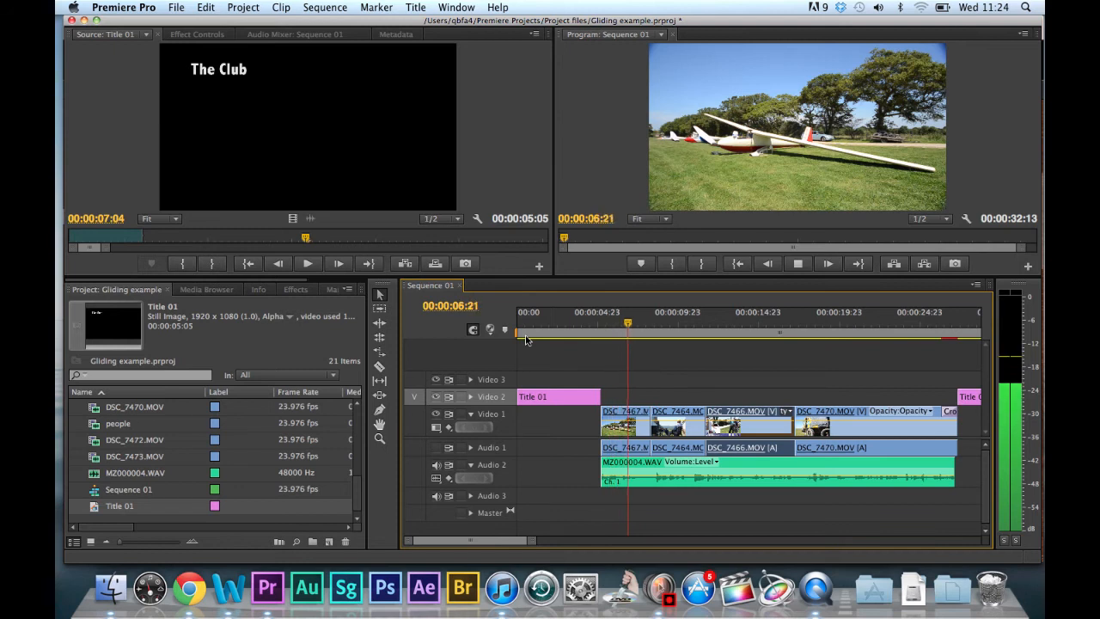
Stop playback, return the playhead to 00:00:00:00 and undo the insertion of Title 01.
key(space)
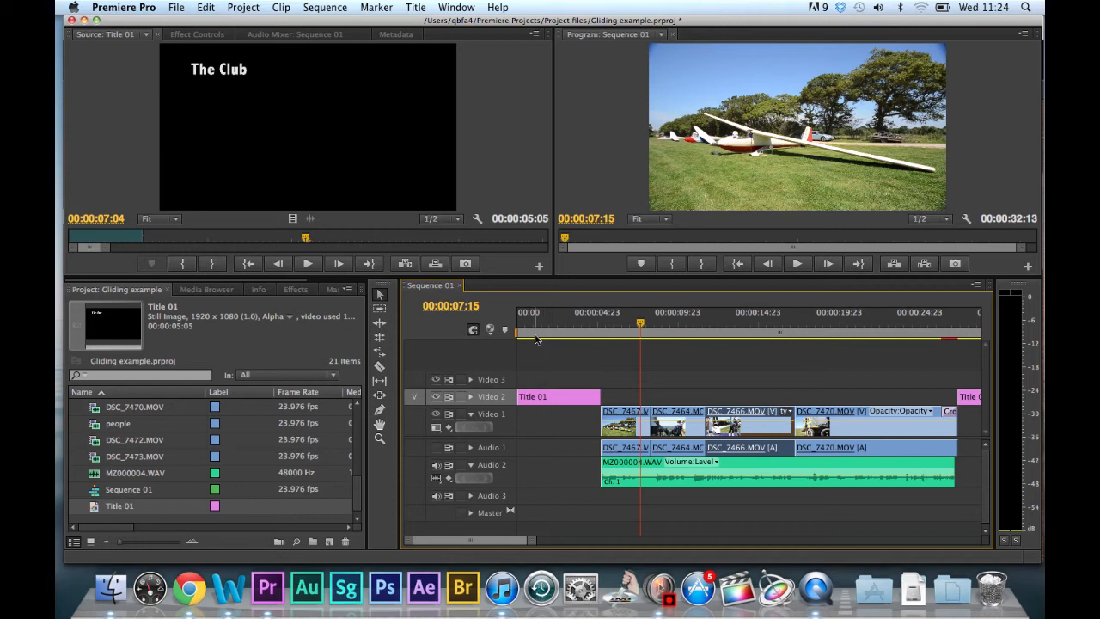
key(Home)
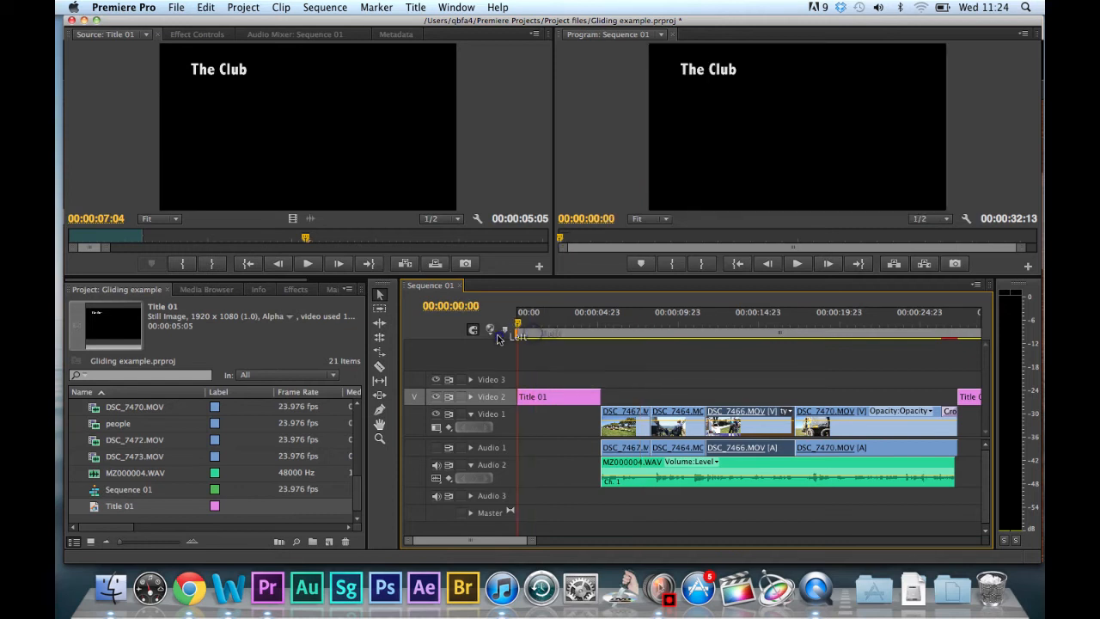
key(super+z)
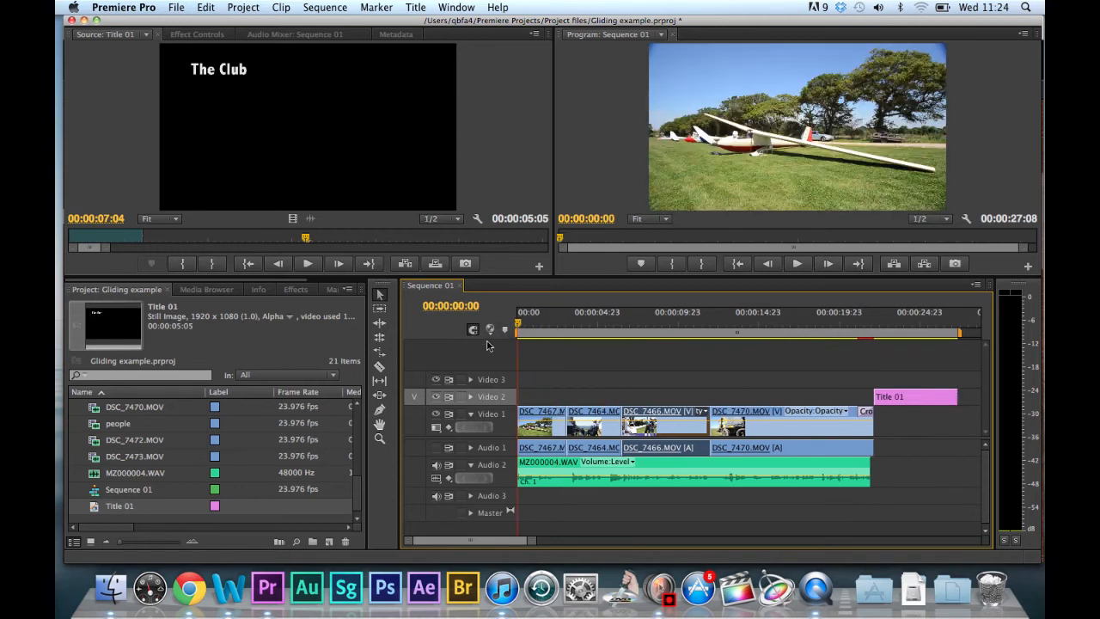
Overwrite Title 01 onto Video 2 at 00:00:00:00, play the sequence from its start, and undo the overwrite.
click(435, 263)
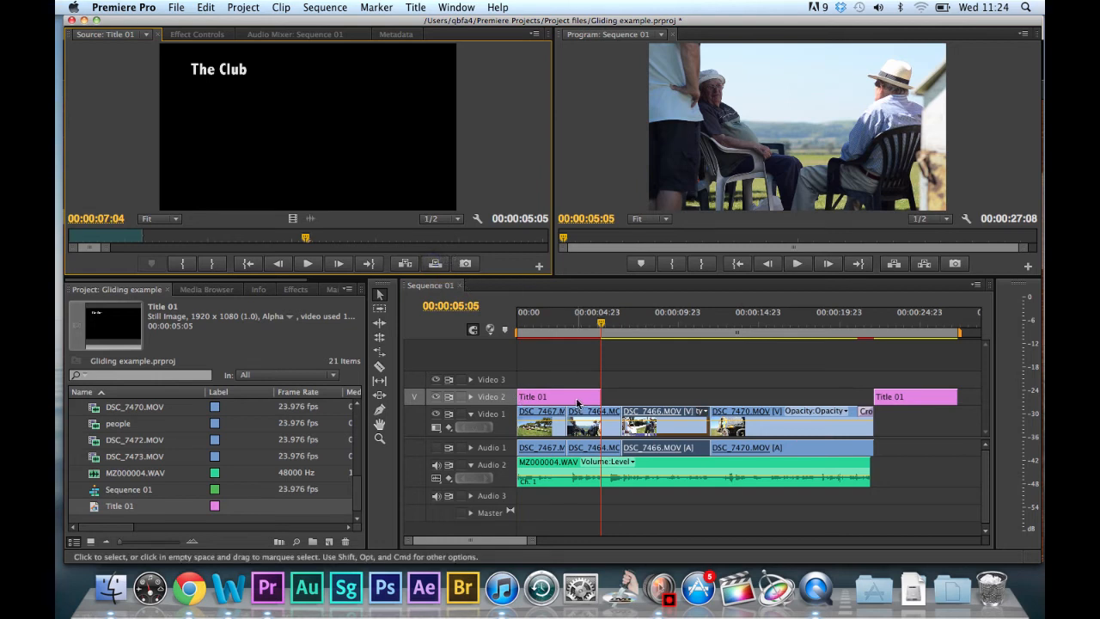
drag(602, 331, 507, 334)
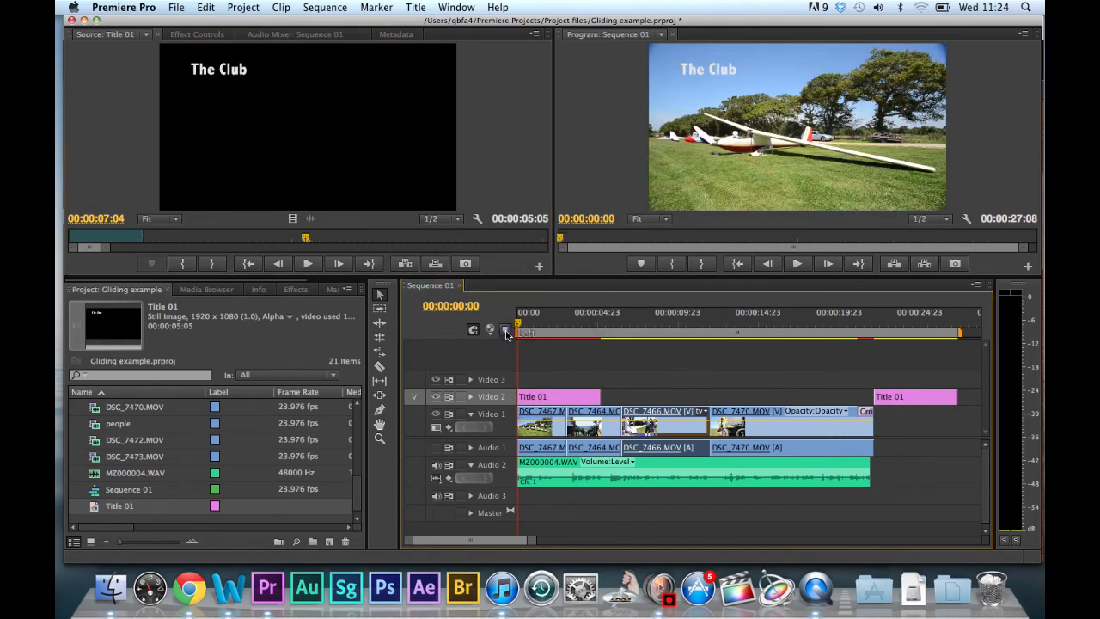
key(space)
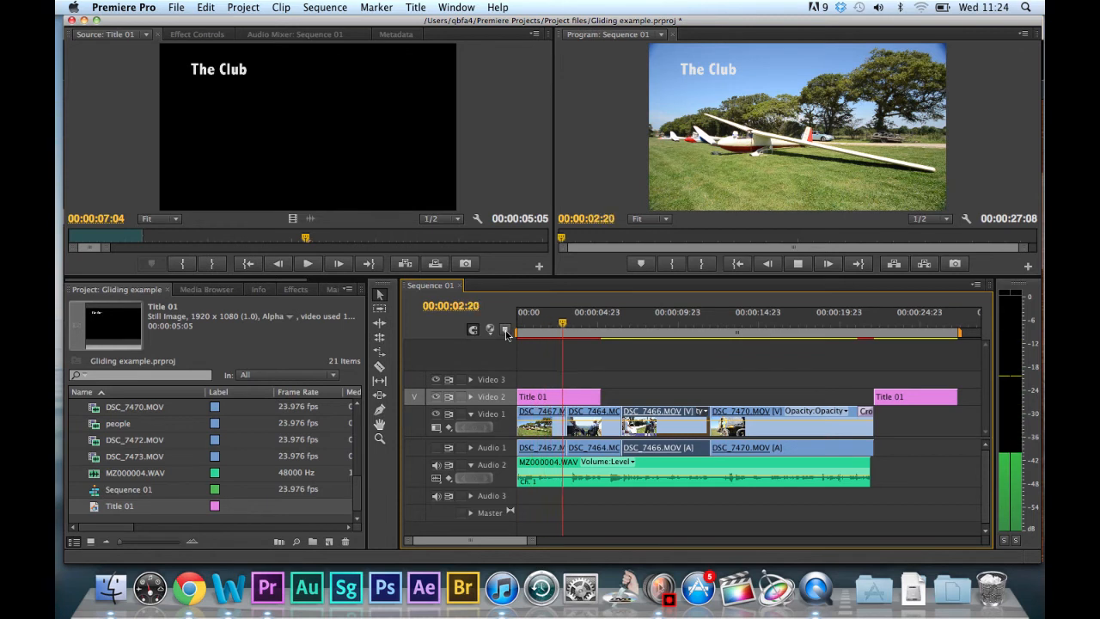
key(space)
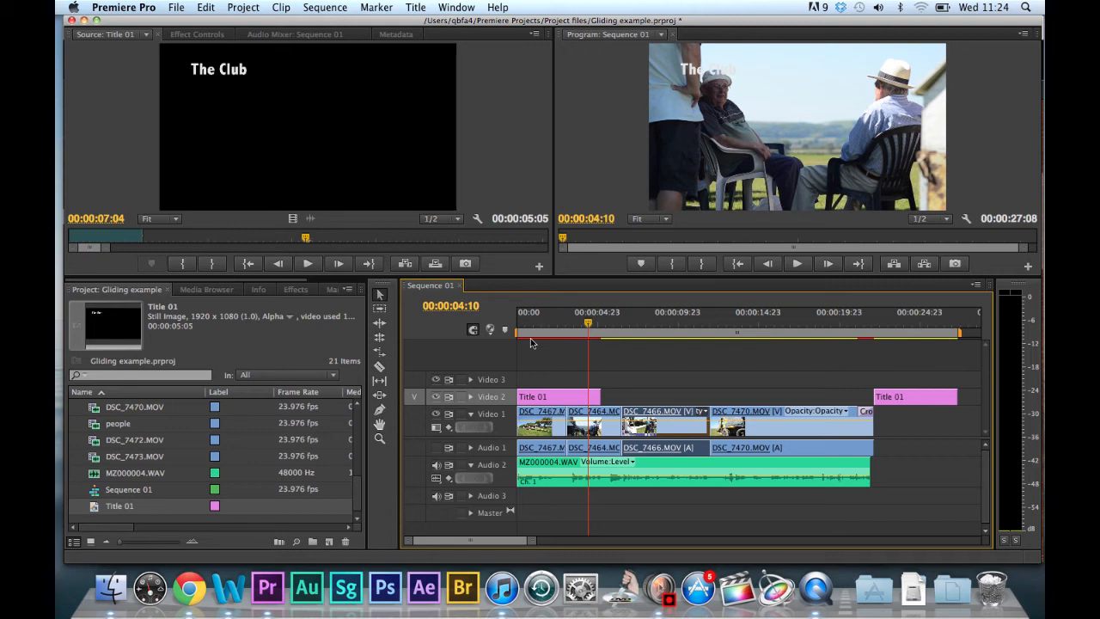
key(super+z)
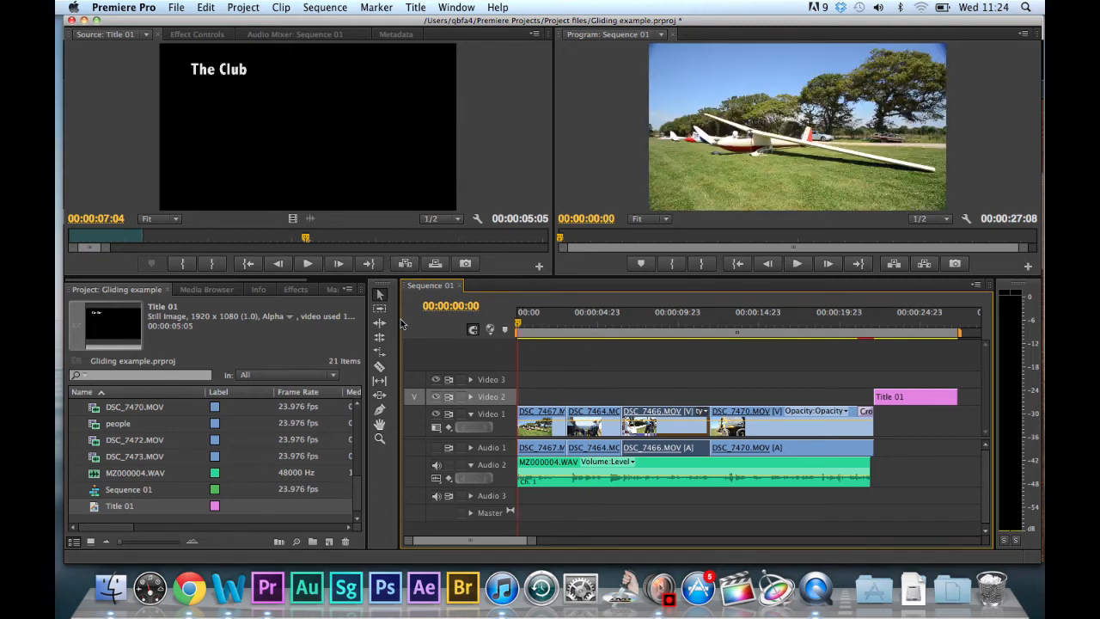
Insert Title 01 on Video 2 at 00:00:00:00 and extend its end to the end of the DSC_7467.MOV clip on Video 1.
click(436, 449)
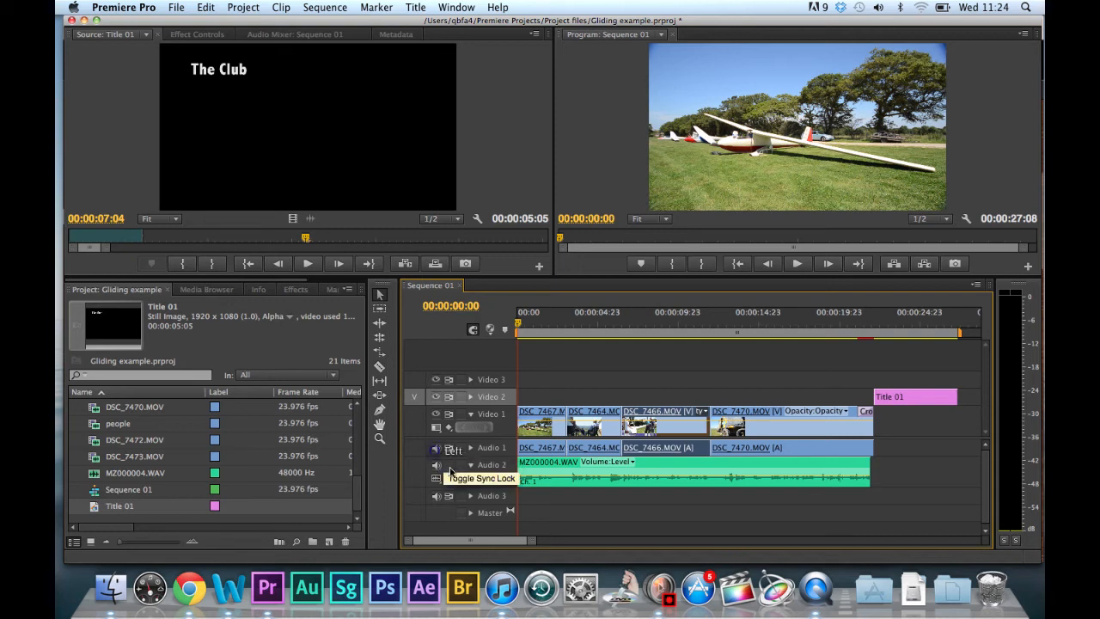
click(436, 447)
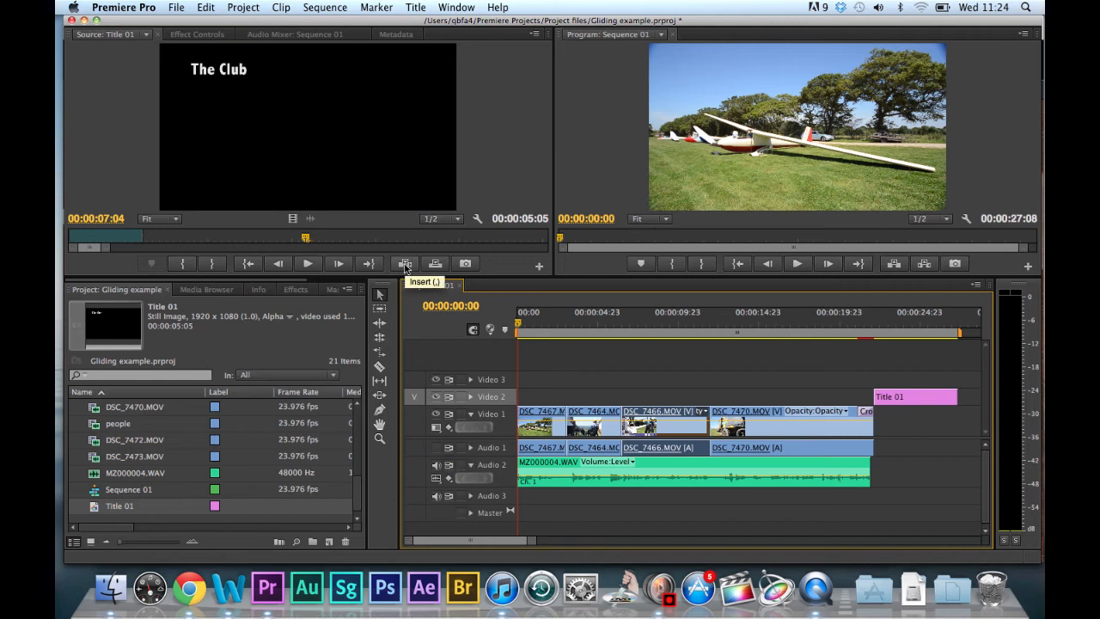
click(406, 265)
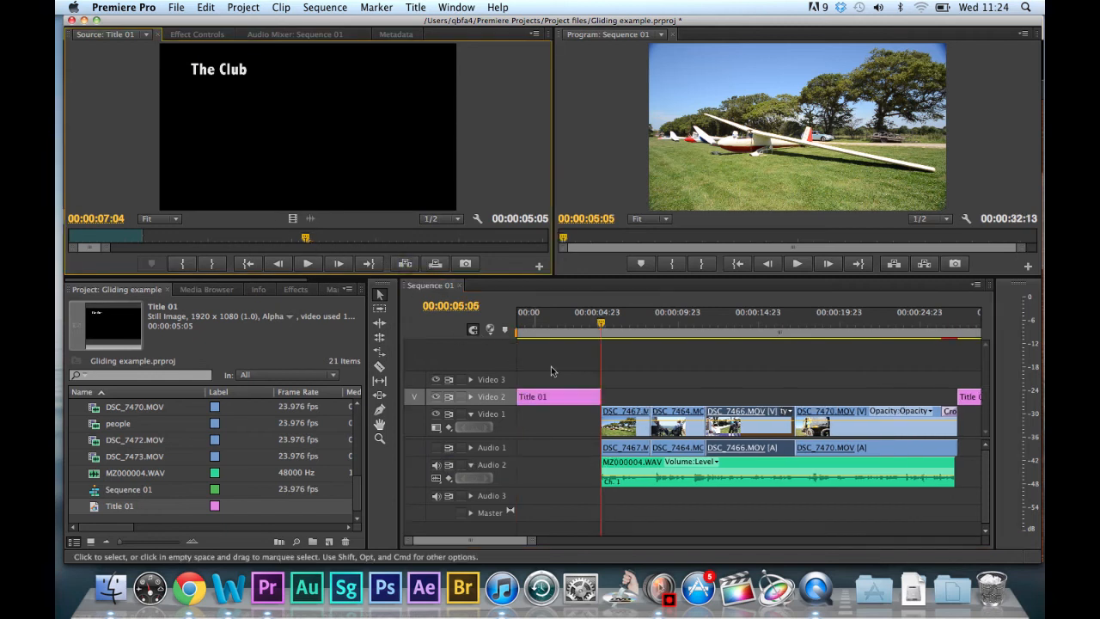
click(596, 396)
drag(597, 397, 648, 396)
Play and scrub through the section where Title 01 overlaps the first clip on Video 1.
key(space)
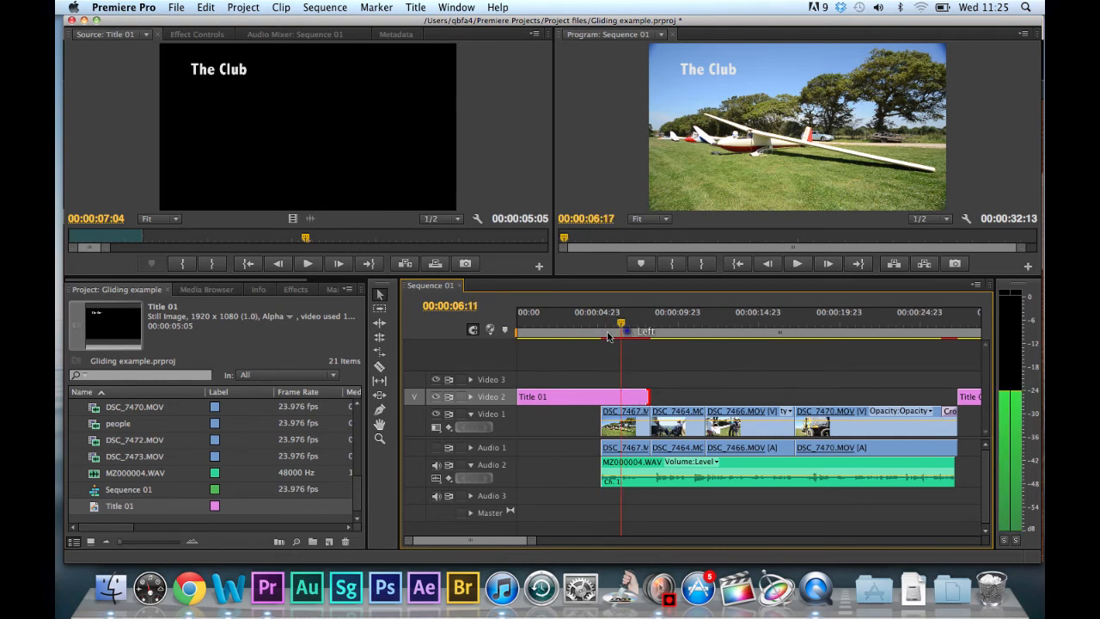
click(590, 332)
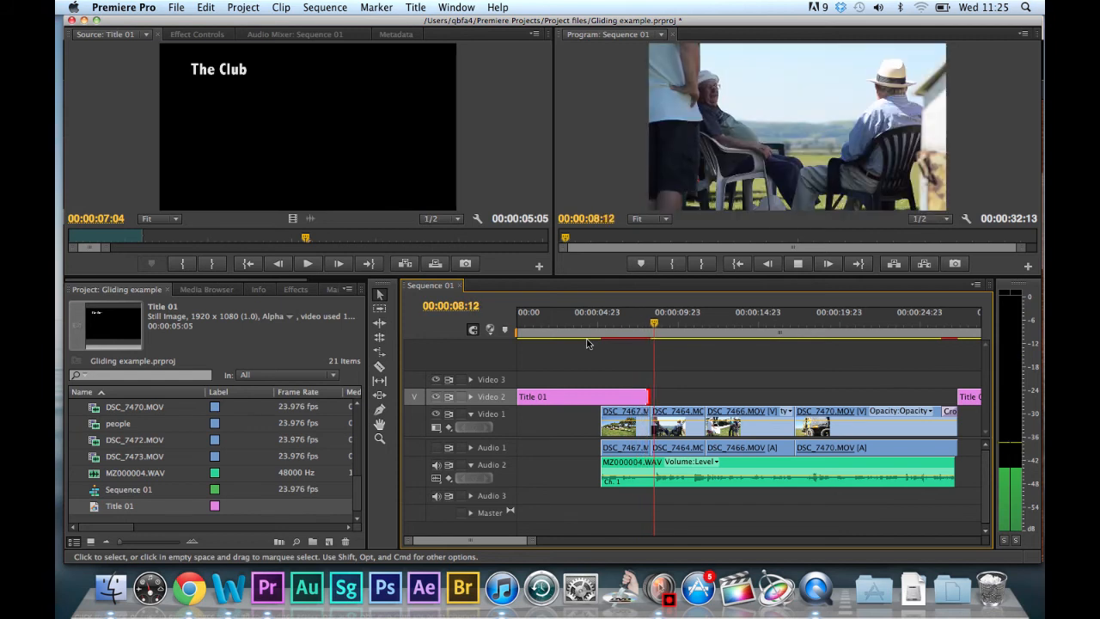
click(798, 264)
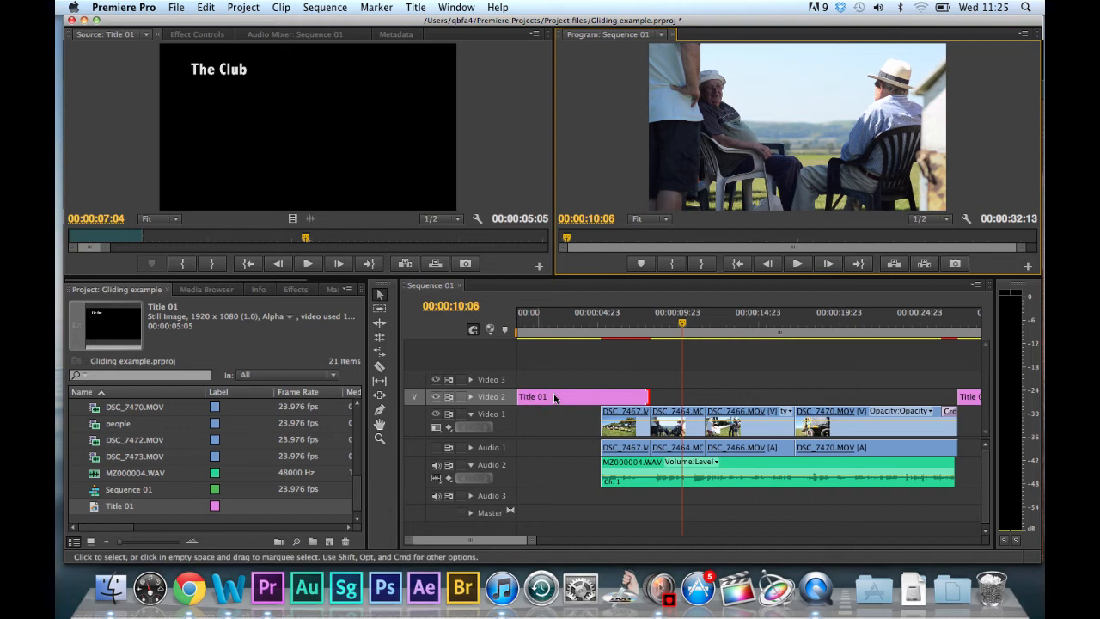
drag(614, 334, 561, 338)
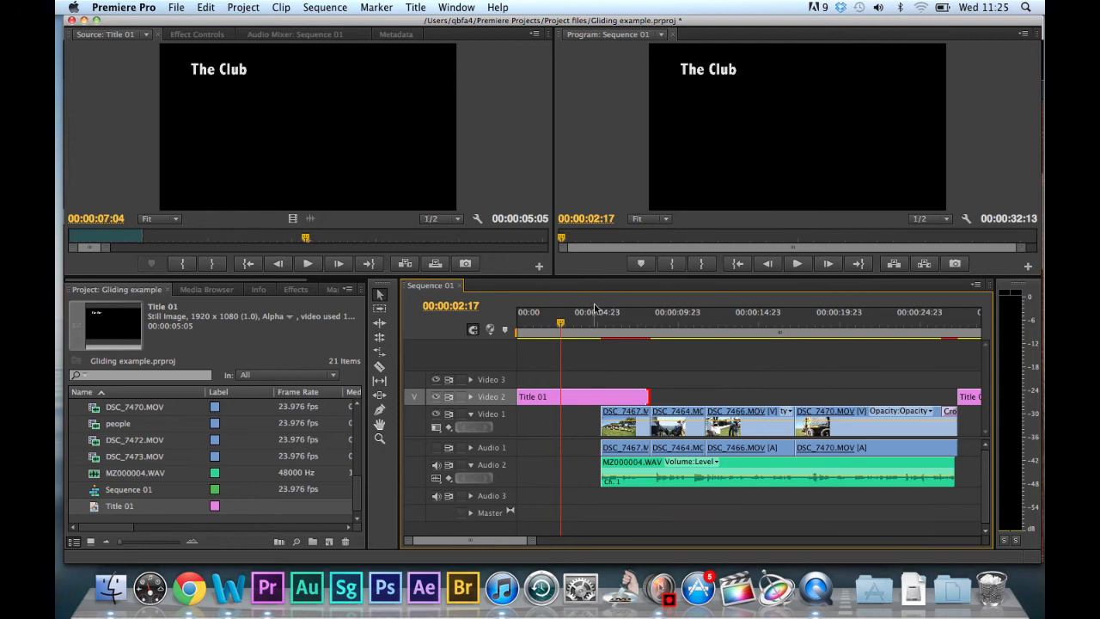
drag(567, 331, 621, 331)
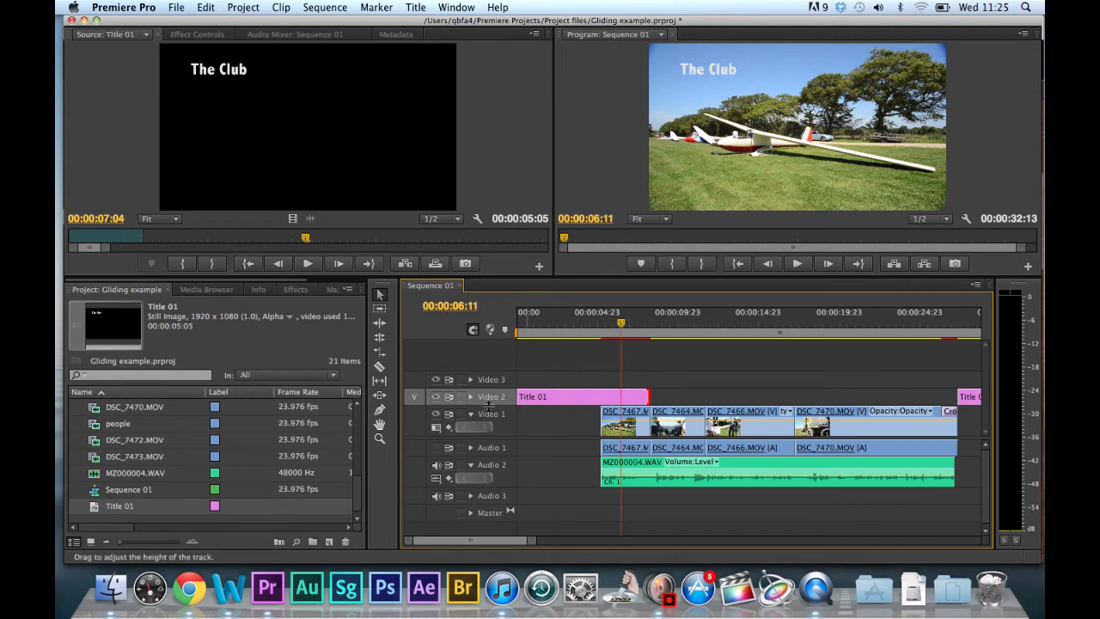
Apply a Cross Dissolve transition to the start of the first clip on Video 1 and play through it.
click(296, 289)
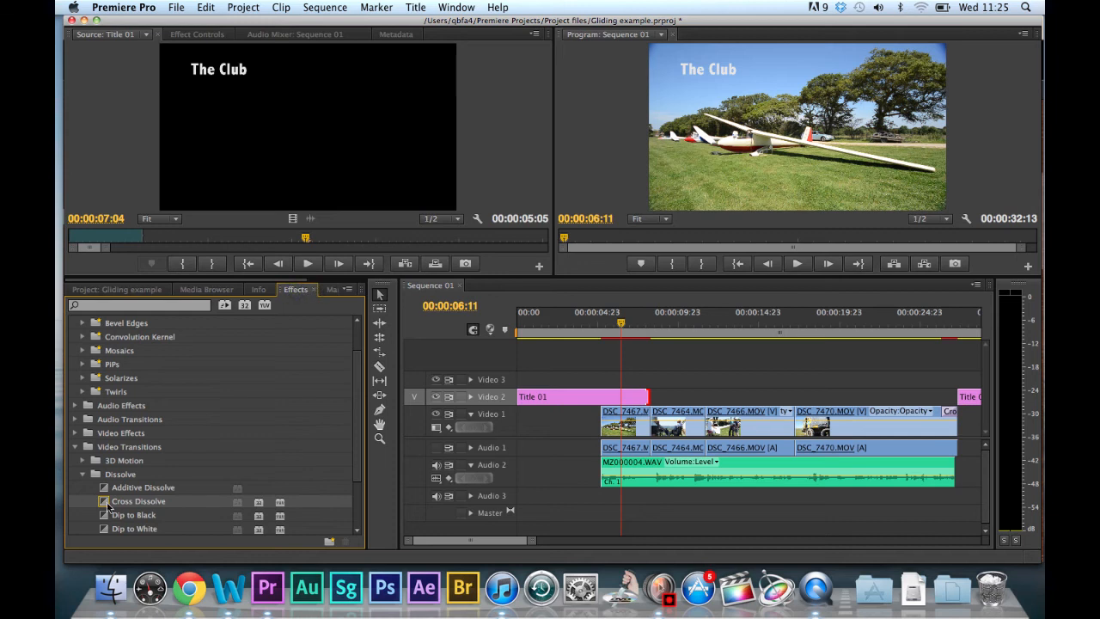
drag(109, 507, 607, 421)
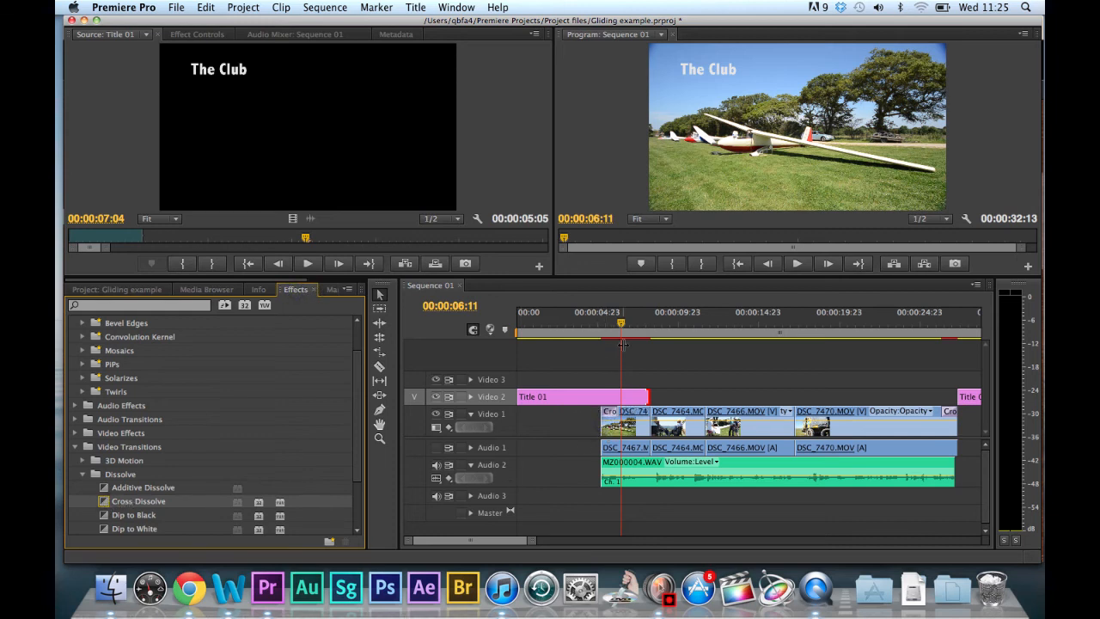
click(574, 340)
key(space)
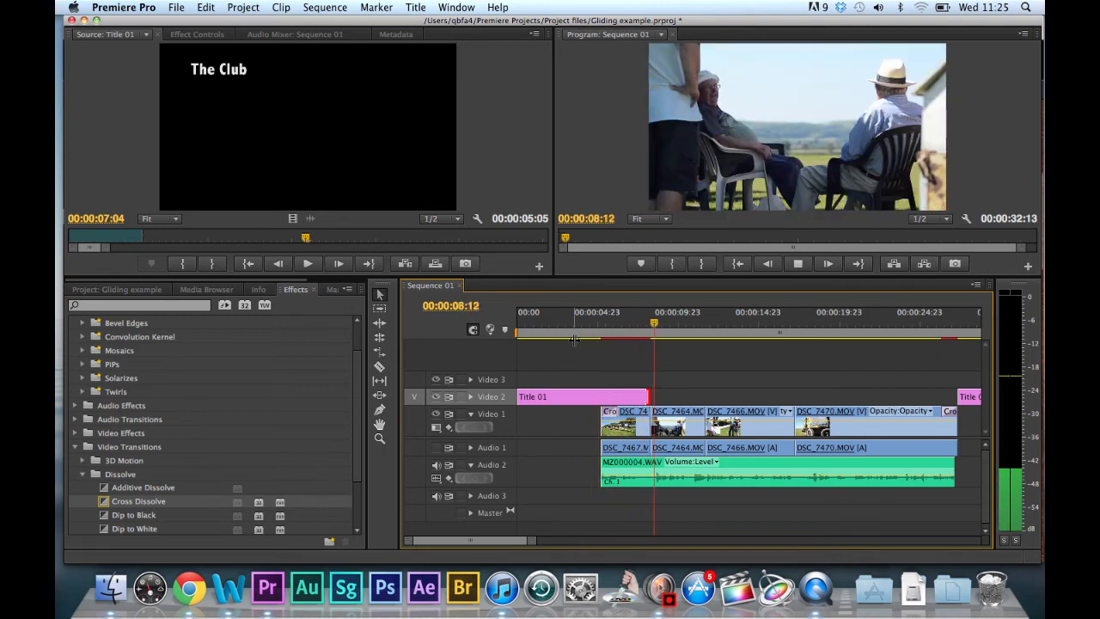
key(space)
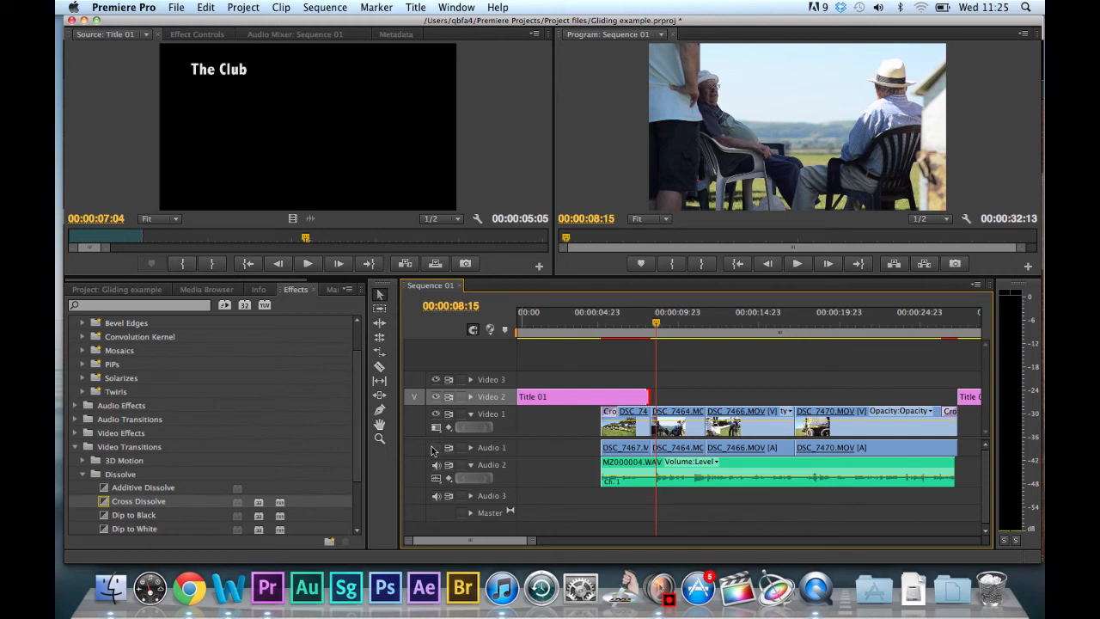
Move the sequence playhead to the cut between DSC_7466.MOV and DSC_7470.MOV at 00:00:17:04 and open the Trim Monitor.
drag(656, 324, 663, 324)
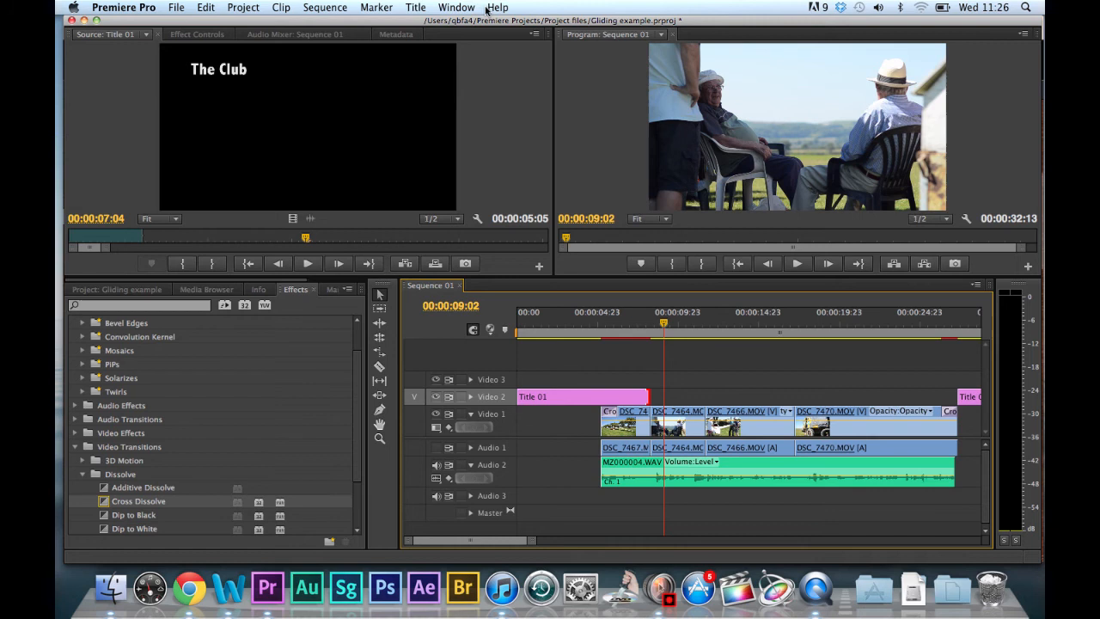
click(457, 8)
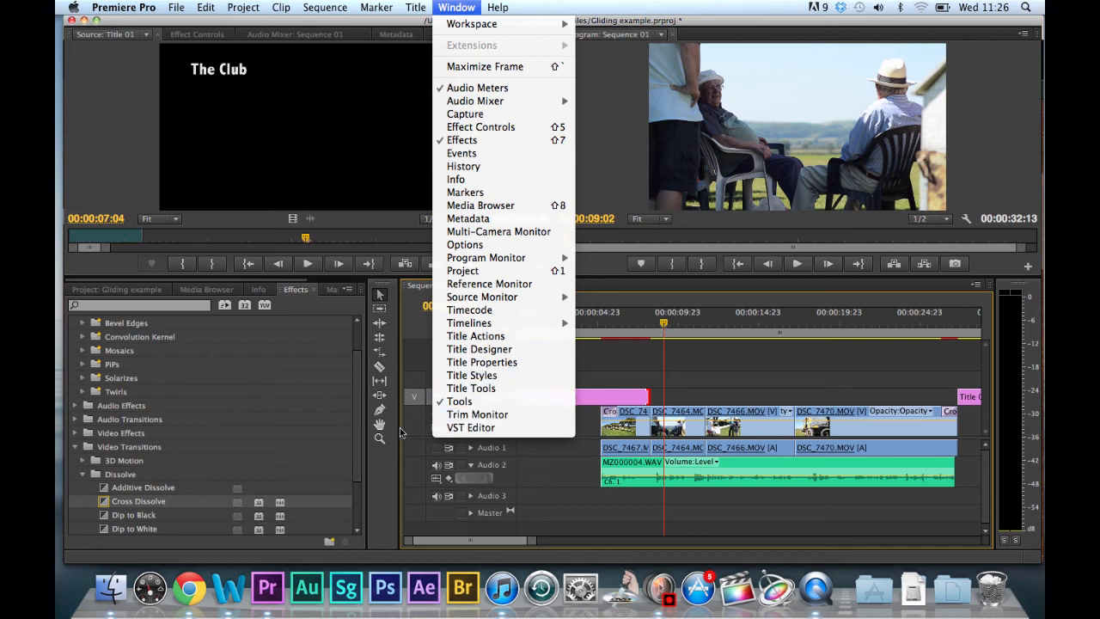
click(669, 326)
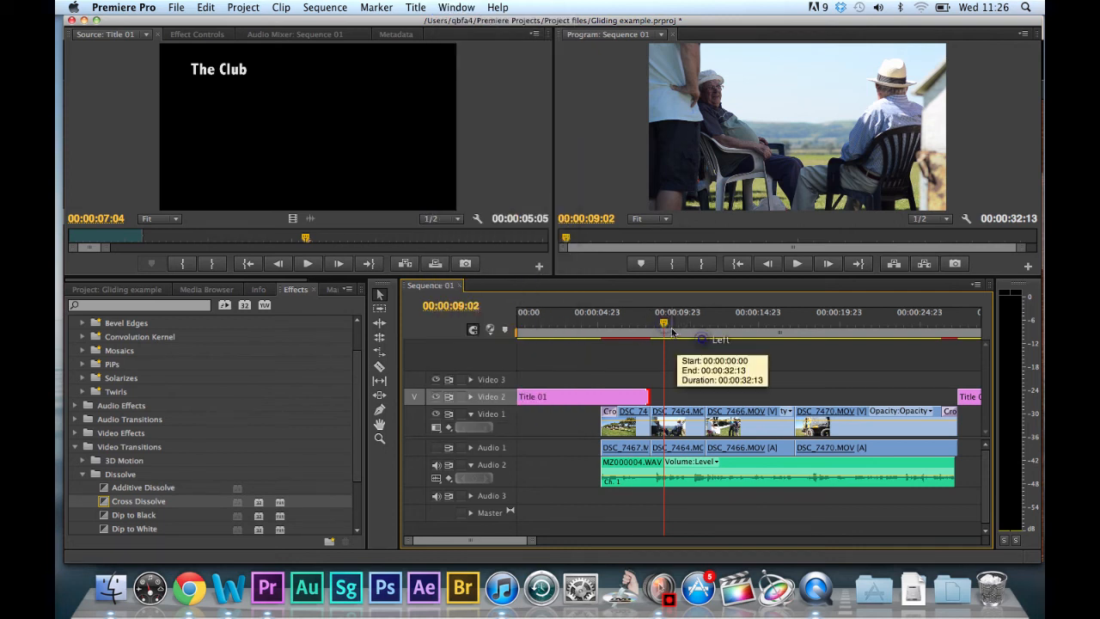
drag(671, 330, 794, 353)
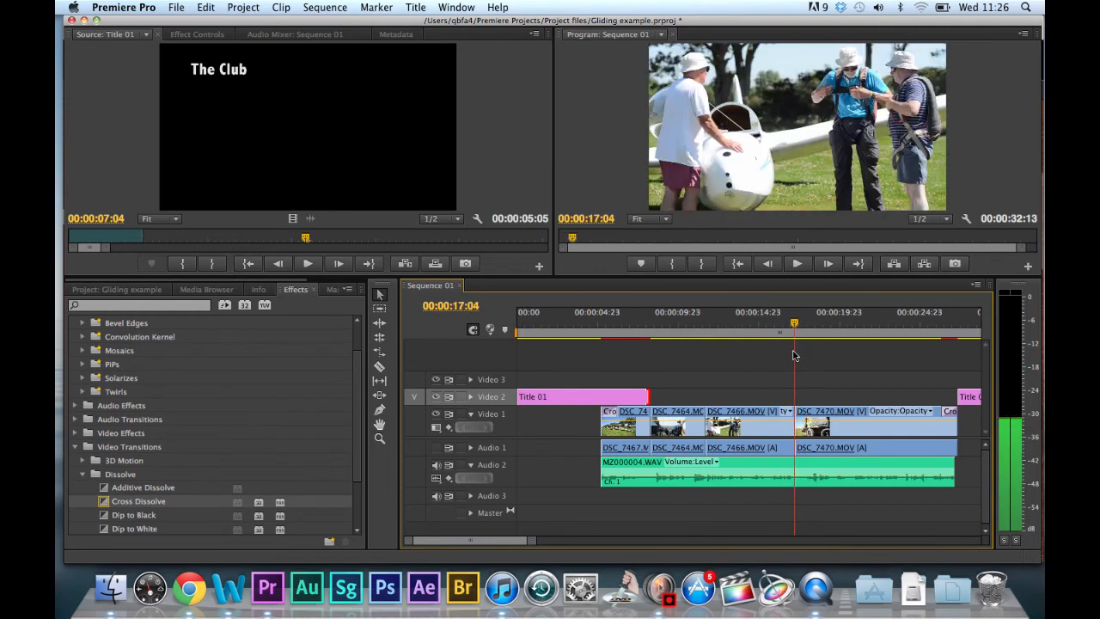
click(455, 7)
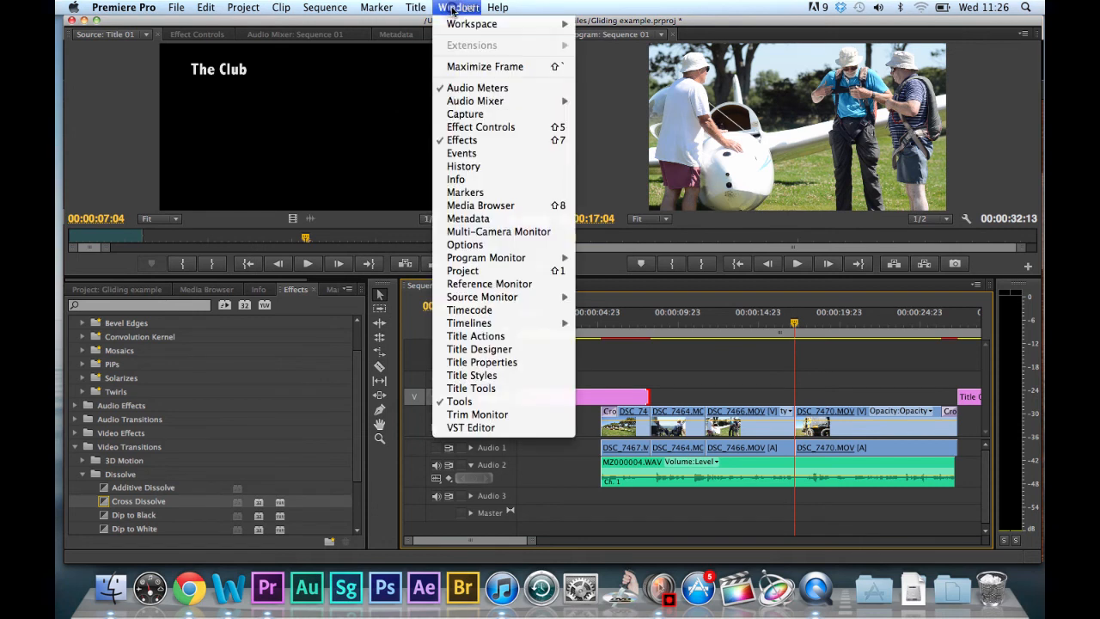
click(453, 417)
drag(367, 89, 459, 69)
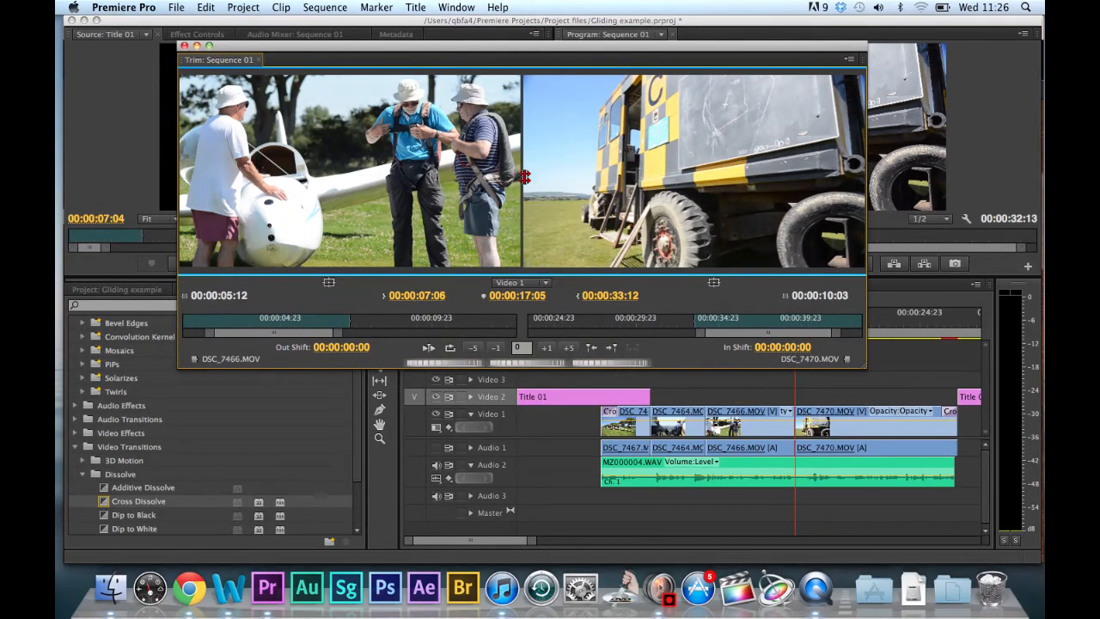
Roll the edit between DSC_7466.MOV and DSC_7470.MOV forward to an out and in shift of +00:00:00:11.
mouse_move(520, 174)
mouse_down()
mouse_move(538, 172)
mouse_move(507, 171)
mouse_move(547, 171)
mouse_move(509, 171)
mouse_move(520, 171)
mouse_up()
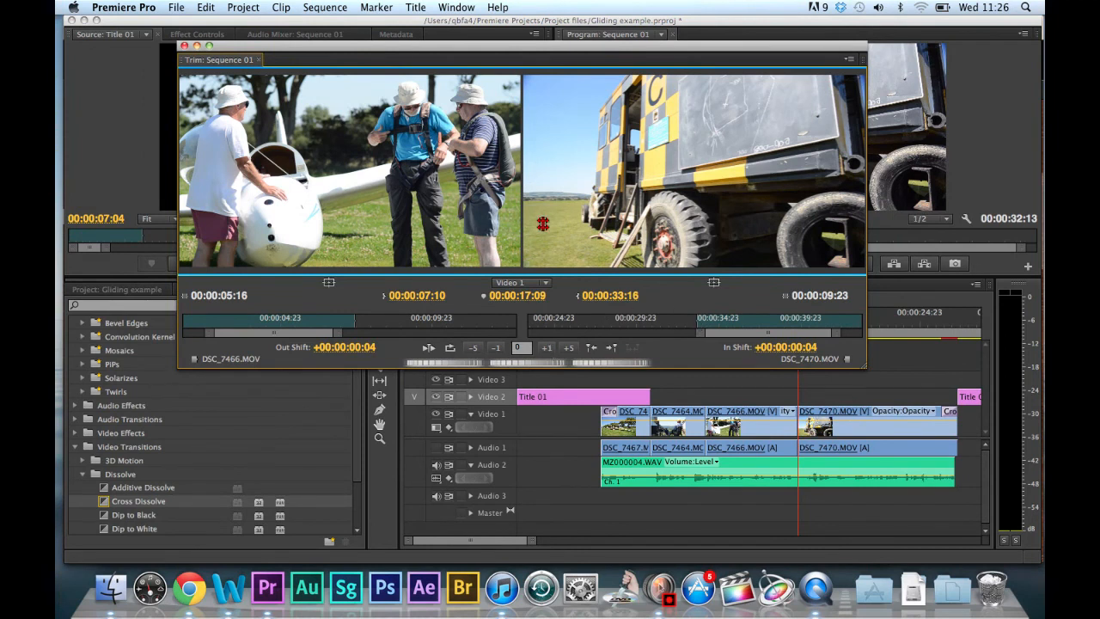
click(547, 348)
click(547, 349)
click(547, 349)
click(548, 349)
click(548, 349)
click(547, 349)
click(547, 349)
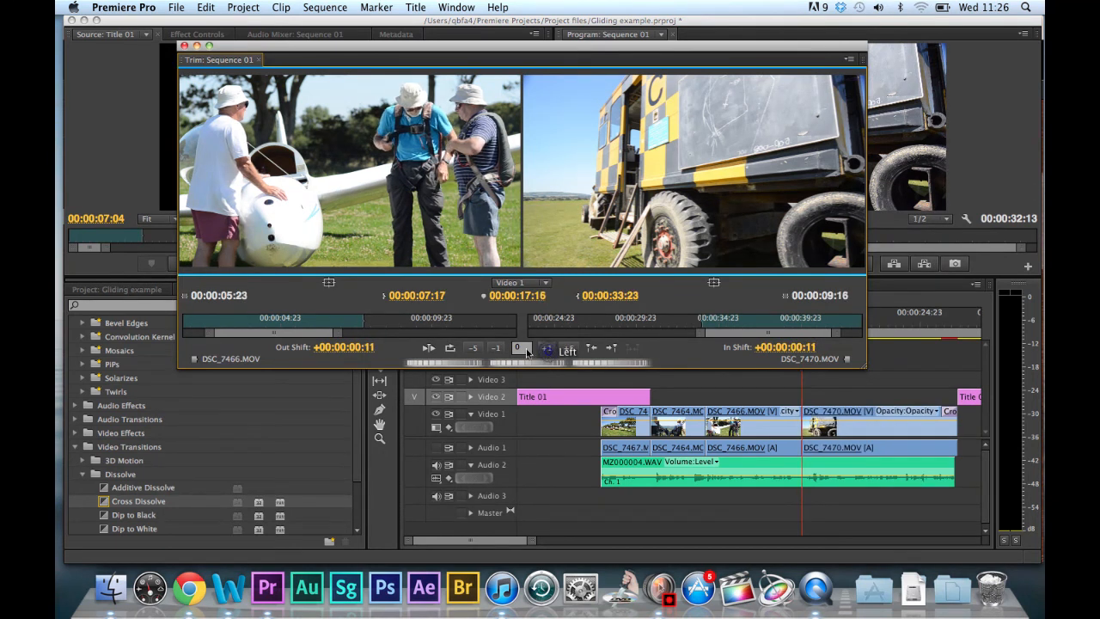
Roll the same edit back to an out and in shift of +00:00:00:02.
click(494, 349)
click(494, 349)
click(493, 349)
click(494, 349)
click(494, 349)
click(494, 348)
click(493, 349)
click(493, 349)
click(494, 349)
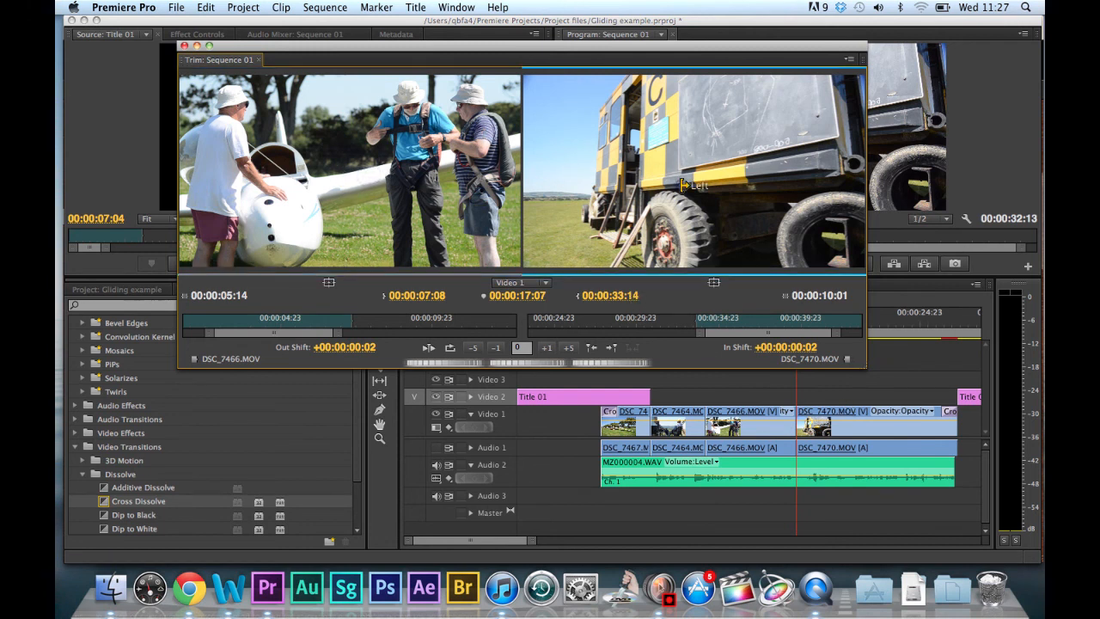
Select only the outgoing DSC_7466.MOV side of the edit and ripple trim its end to an out shift of -00:00:00:04.
click(435, 148)
click(632, 146)
click(434, 150)
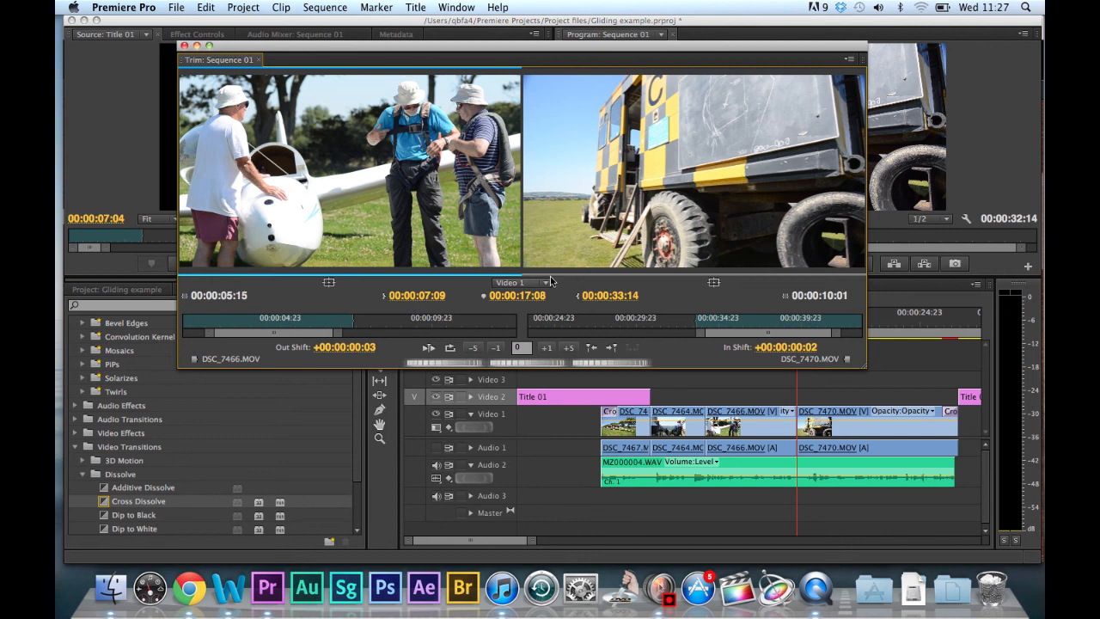
click(500, 348)
click(499, 348)
click(499, 348)
click(500, 348)
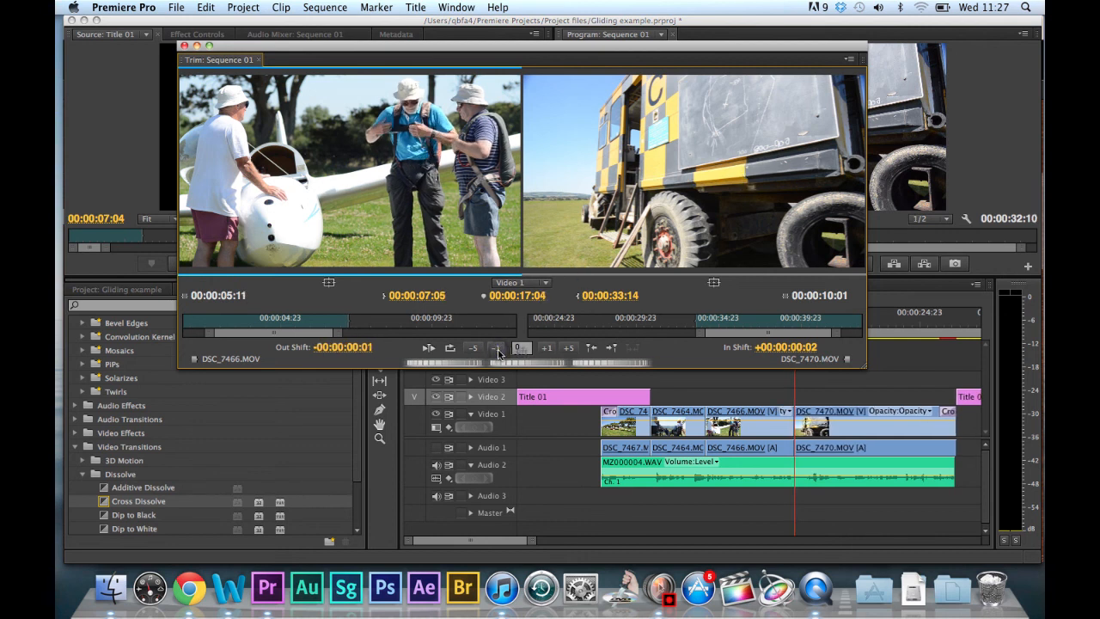
click(499, 348)
click(499, 349)
click(500, 348)
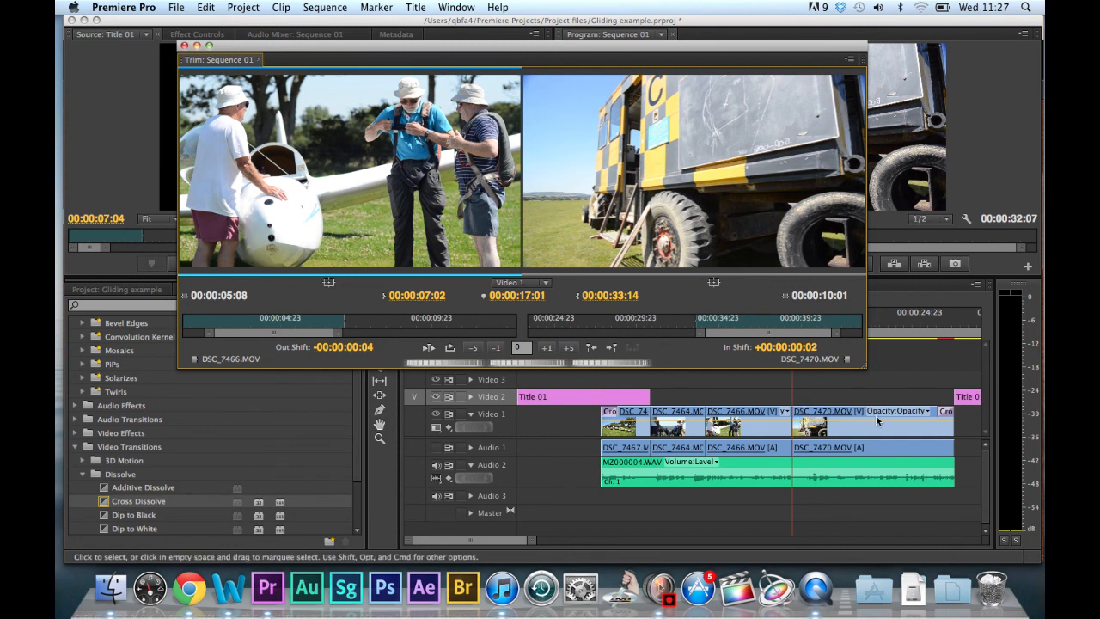
Trim the end of DSC_7466.MOV further to an out shift of -00:00:00:13 and close the Trim Monitor.
click(495, 348)
click(495, 348)
click(496, 348)
click(497, 348)
click(497, 348)
click(496, 348)
click(497, 349)
click(497, 348)
click(497, 348)
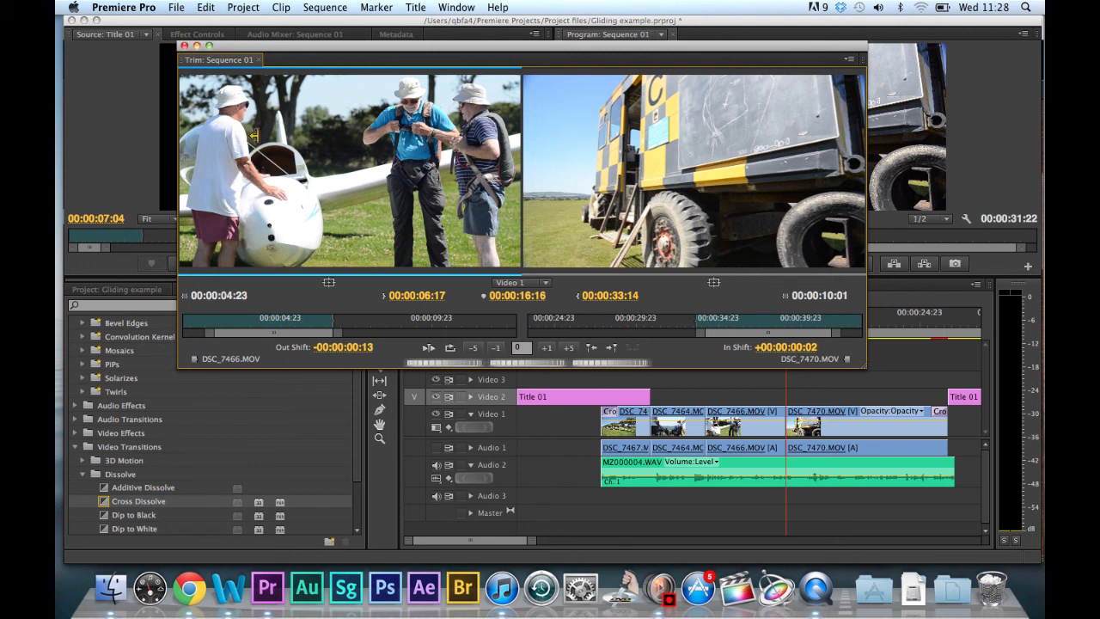
click(184, 46)
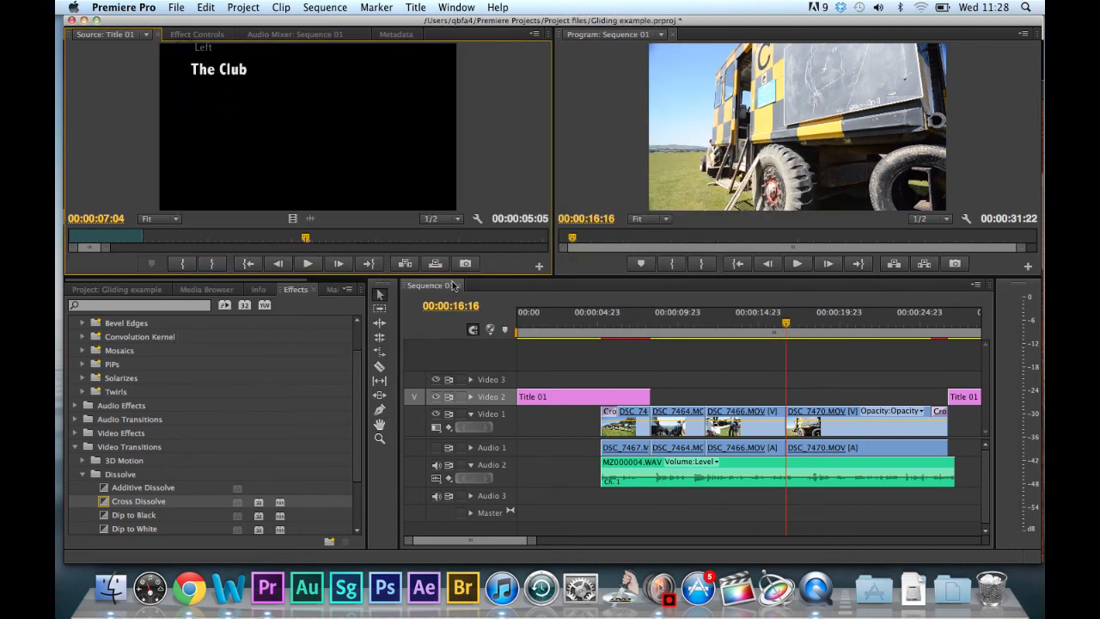